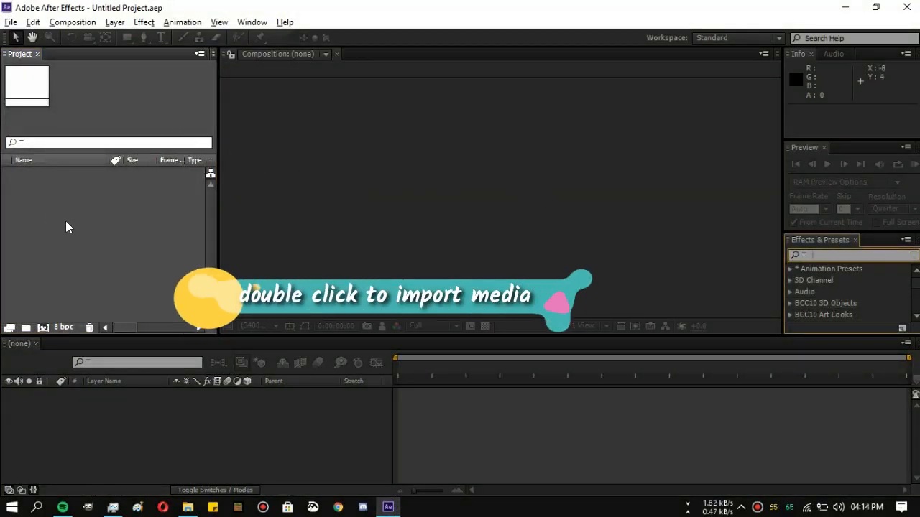
- Import Sasuke Uchiha Twix.mp4 from the naruto folder and create a composition from it
{"action": "double_click", "coordinate": [57, 289]}
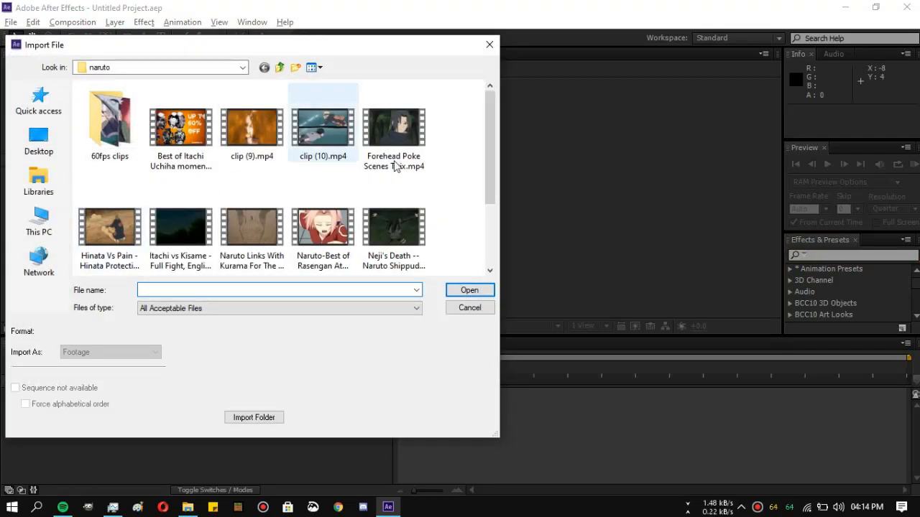
{"action": "left_click_drag", "start_coordinate": [311, 48], "coordinate": [380, 41]}
{"action": "scroll", "coordinate": [355, 173], "scroll_direction": "down", "scroll_amount": 3}
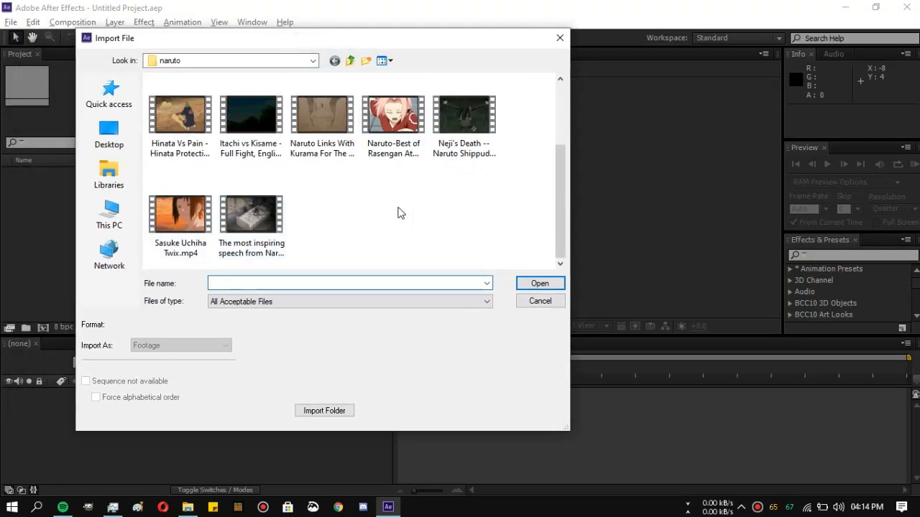
{"action": "left_click", "coordinate": [180, 219]}
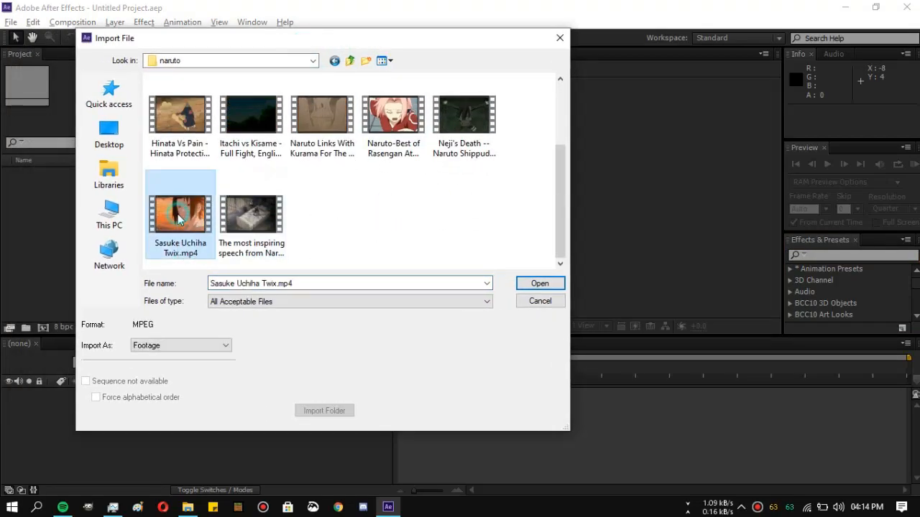
{"action": "double_click", "coordinate": [178, 215]}
{"action": "left_click_drag", "start_coordinate": [62, 175], "coordinate": [163, 402]}
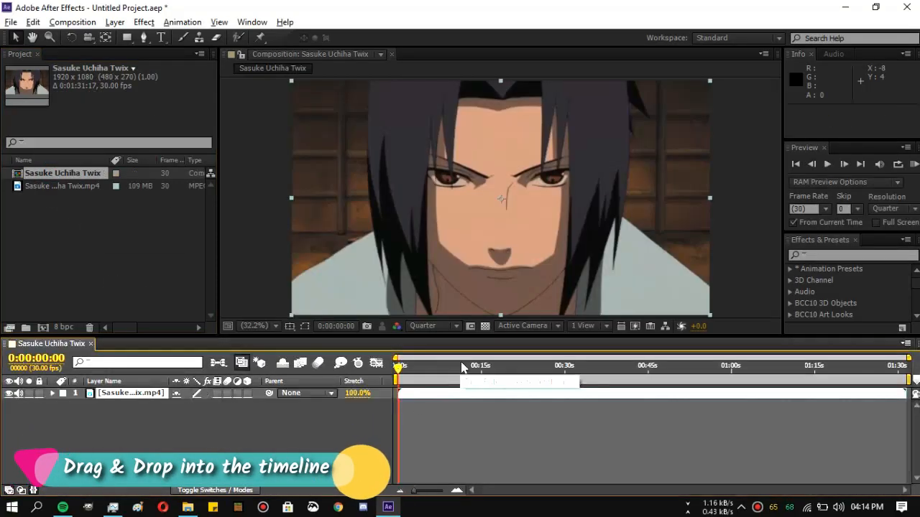
- Split the clip at 0:00:17:12, delete the unwanted earlier part and move the remaining part's start to 0:00:16:14
{"action": "left_click_drag", "start_coordinate": [761, 366], "coordinate": [728, 369]}
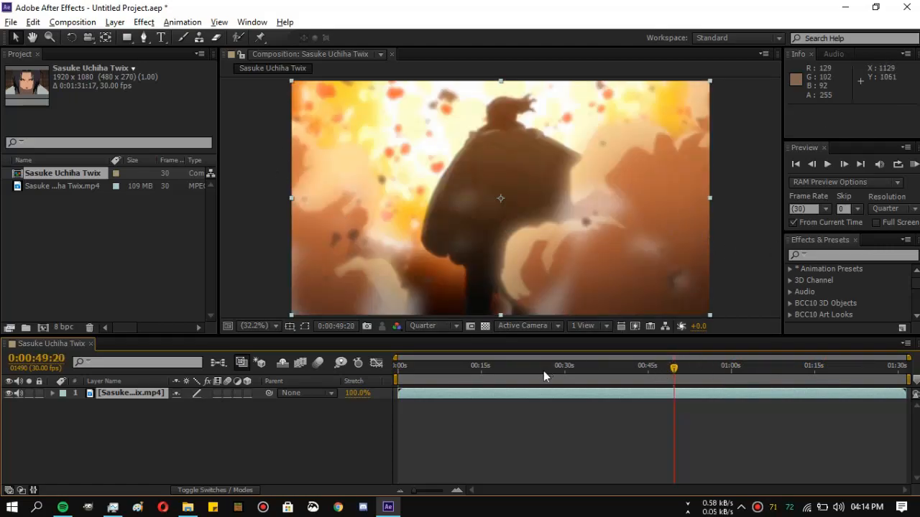
{"action": "left_click_drag", "start_coordinate": [530, 362], "coordinate": [513, 369]}
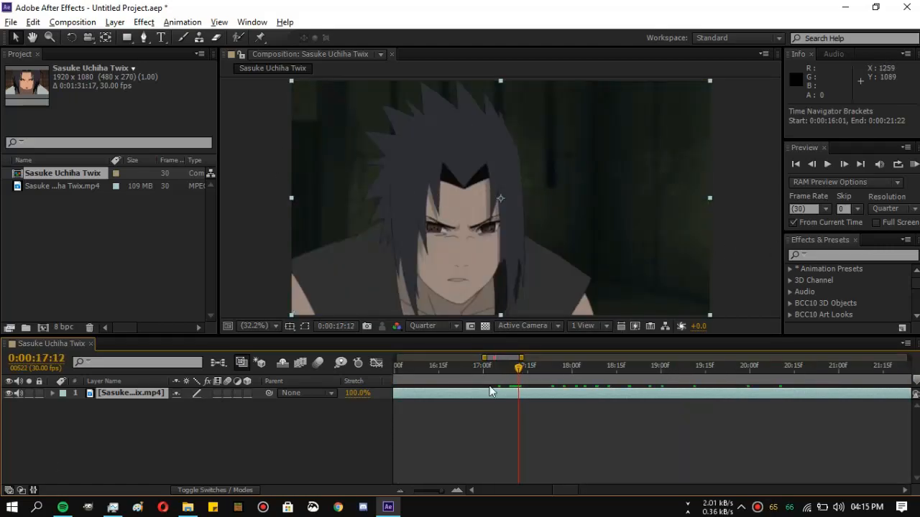
{"action": "key", "text": "ctrl+shift+d"}
{"action": "left_click_drag", "start_coordinate": [509, 405], "coordinate": [444, 395]}
{"action": "key", "text": "Delete"}
- Start the work area at 0:00:16:14 and trim the composition to the work area
{"action": "left_click", "coordinate": [438, 368]}
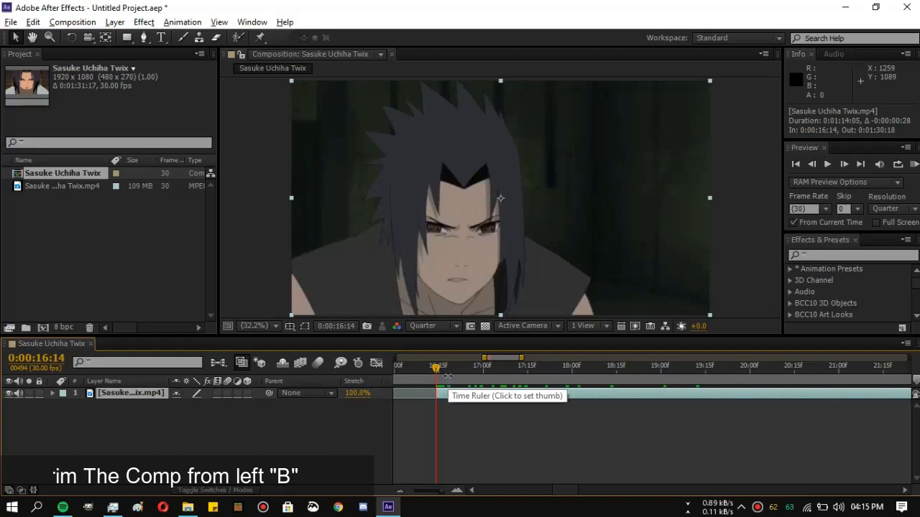
{"action": "key", "text": "b"}
{"action": "left_click", "coordinate": [590, 419]}
{"action": "left_click_drag", "start_coordinate": [575, 495], "coordinate": [454, 494]}
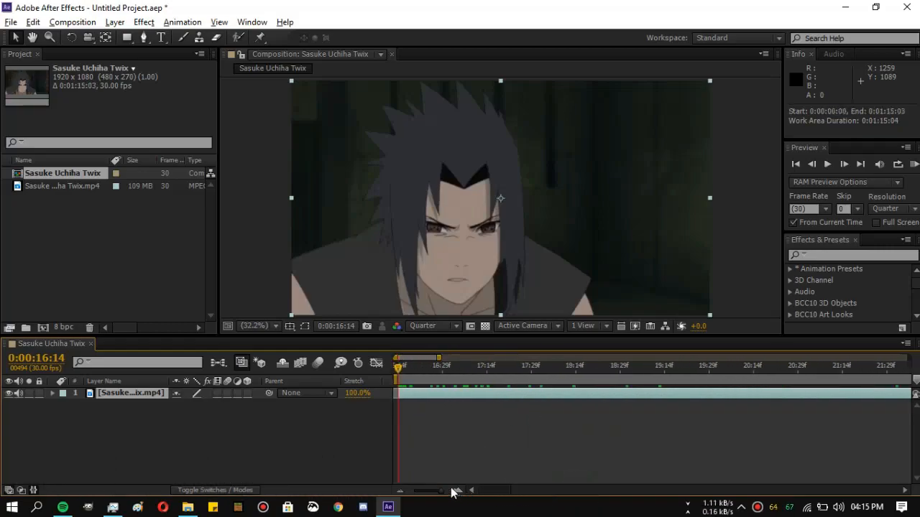
- Split the clip at 0:00:19:02 and place the following shot's start directly at that cut
{"action": "left_click_drag", "start_coordinate": [403, 370], "coordinate": [629, 367]}
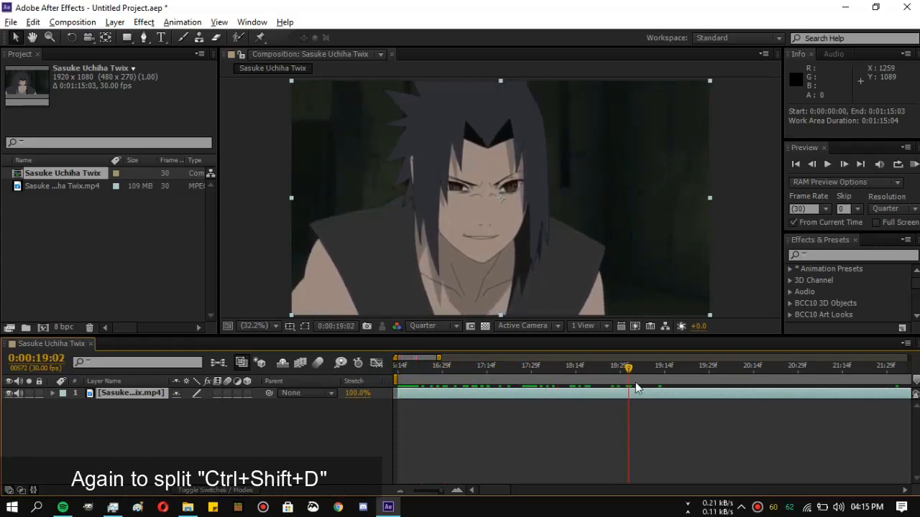
{"action": "key", "text": "ctrl+shift+d"}
{"action": "mouse_move", "coordinate": [856, 394]}
{"action": "left_mouse_down"}
{"action": "mouse_move", "coordinate": [823, 392]}
{"action": "mouse_move", "coordinate": [871, 392]}
{"action": "mouse_move", "coordinate": [860, 393]}
{"action": "left_mouse_up"}
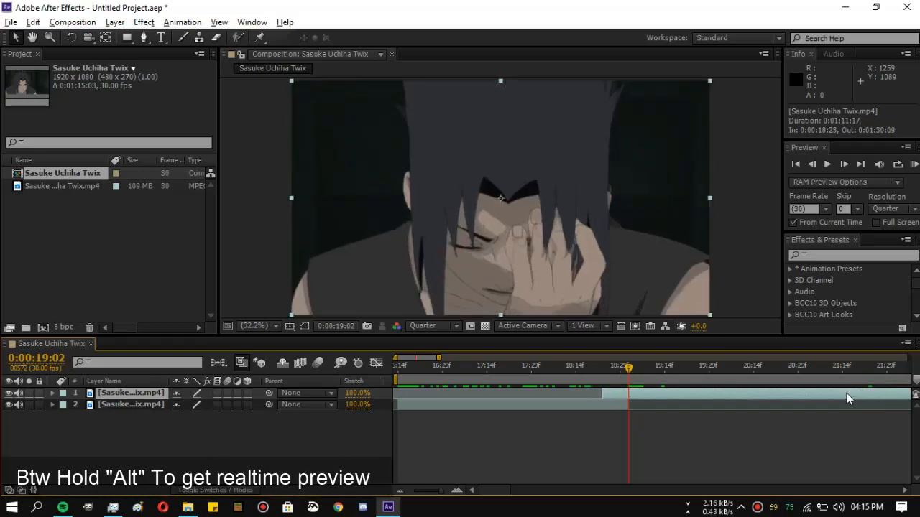
{"action": "key", "text": "bracketleft"}
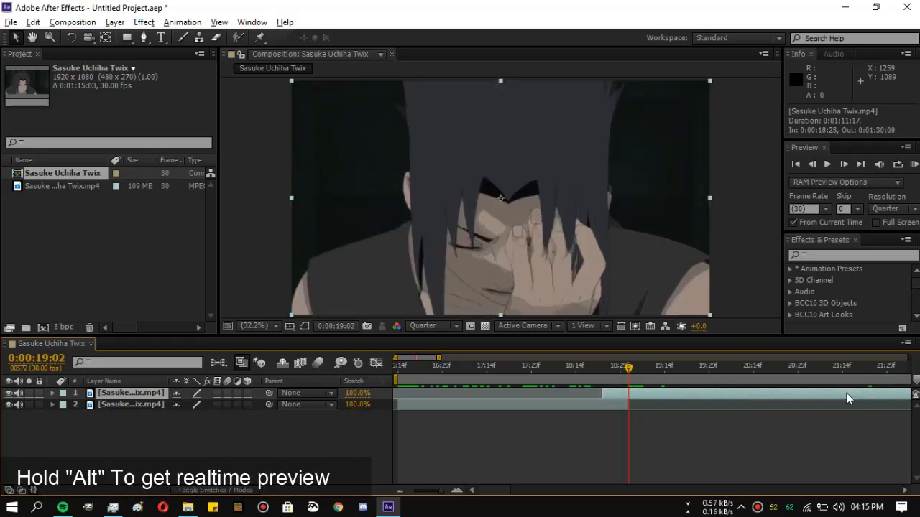
- End the work area at 0:00:20:13 with the second shot and trim the composition to the work area
{"action": "left_click_drag", "start_coordinate": [669, 374], "coordinate": [747, 369]}
{"action": "left_click_drag", "start_coordinate": [817, 370], "coordinate": [743, 381]}
{"action": "key", "text": "n"}
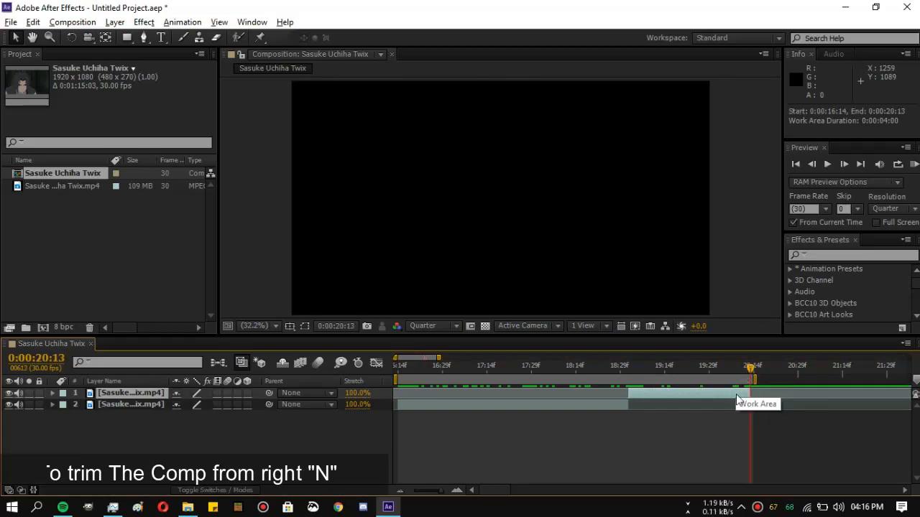
{"action": "scroll", "coordinate": [731, 402], "scroll_direction": "up", "scroll_amount": 1}
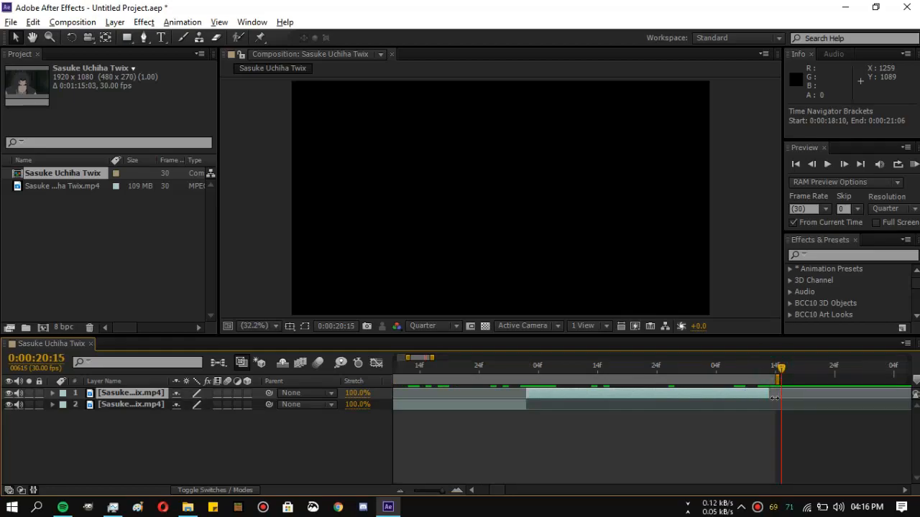
{"action": "left_click_drag", "start_coordinate": [769, 369], "coordinate": [503, 368]}
{"action": "scroll", "coordinate": [505, 381], "scroll_direction": "down", "scroll_amount": 2}
{"action": "right_click", "coordinate": [557, 382]}
{"action": "left_click", "coordinate": [605, 426]}
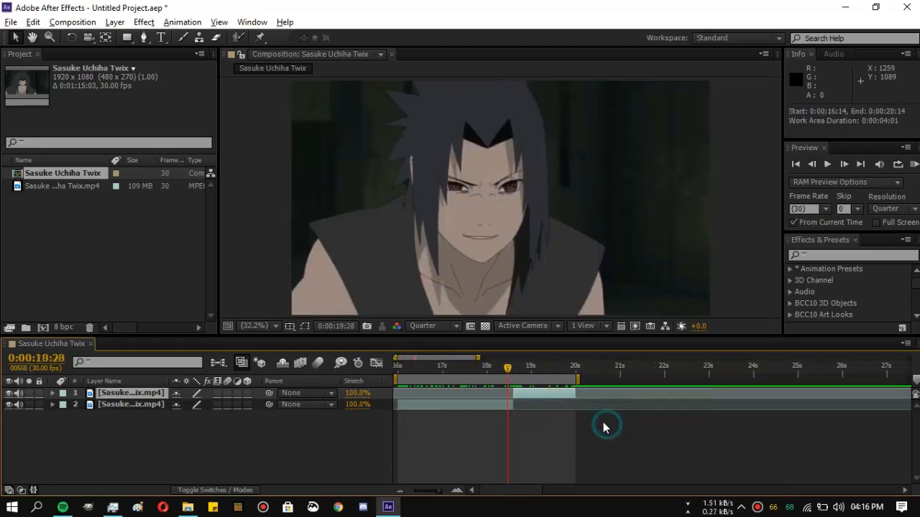
{"action": "left_click", "coordinate": [419, 370]}
{"action": "key", "text": "space"}
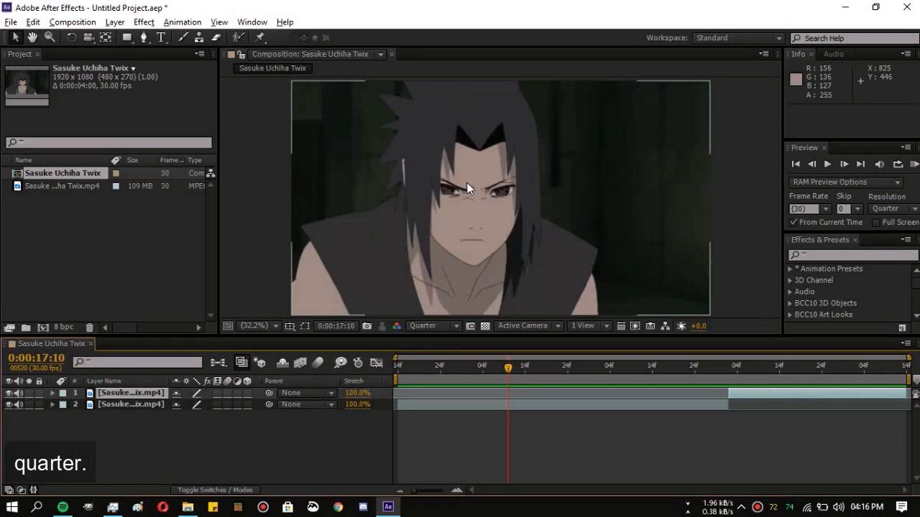
- Set the composition's preview resolution to Custom, rendering every 20 pixels horizontally and every 20 pixels vertically
{"action": "left_click", "coordinate": [447, 330]}
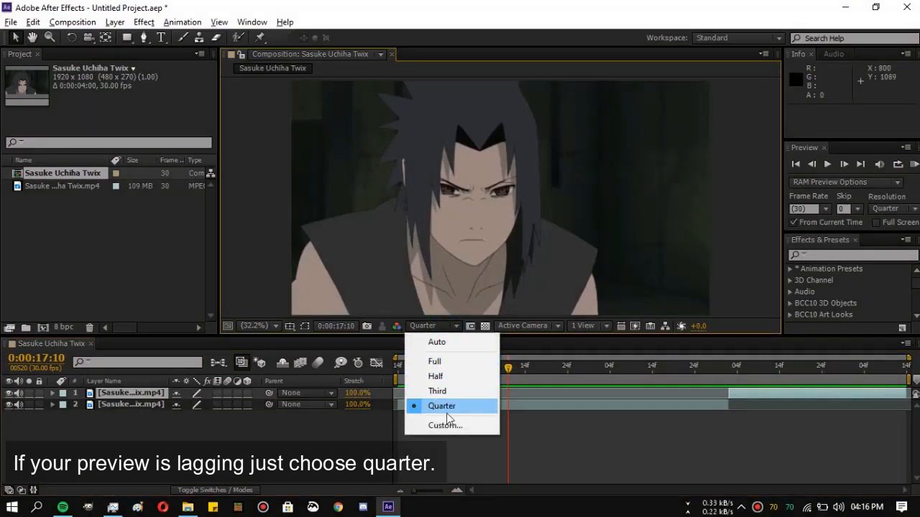
{"action": "left_click", "coordinate": [442, 425]}
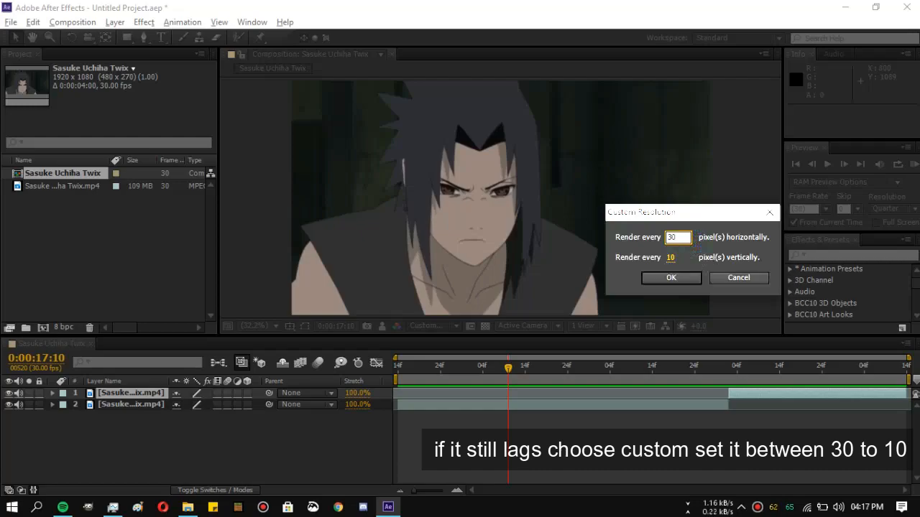
{"action": "double_click", "coordinate": [670, 259]}
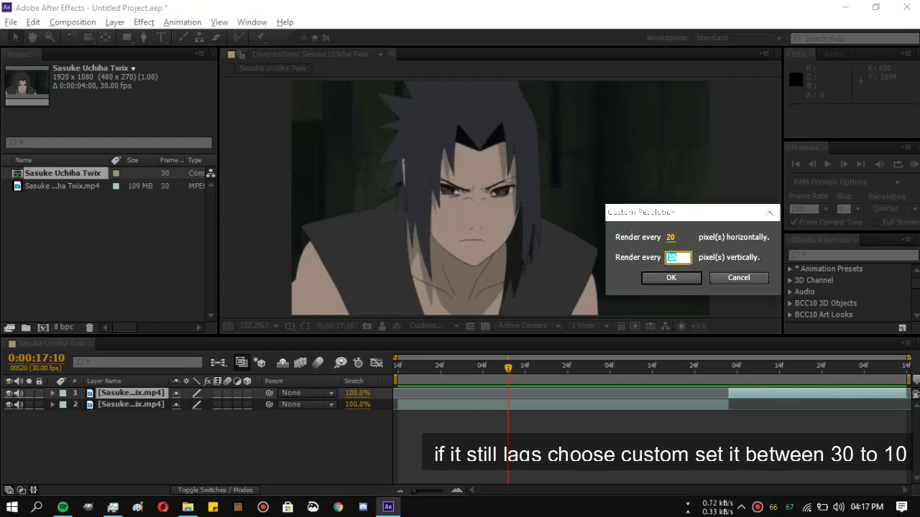
{"action": "type", "text": "30"}
{"action": "left_click", "coordinate": [671, 278]}
- Play the composition from its start at 0:00:16:14 to check playback at the custom resolution
{"action": "left_click_drag", "start_coordinate": [511, 375], "coordinate": [392, 377]}
{"action": "key", "text": "space"}
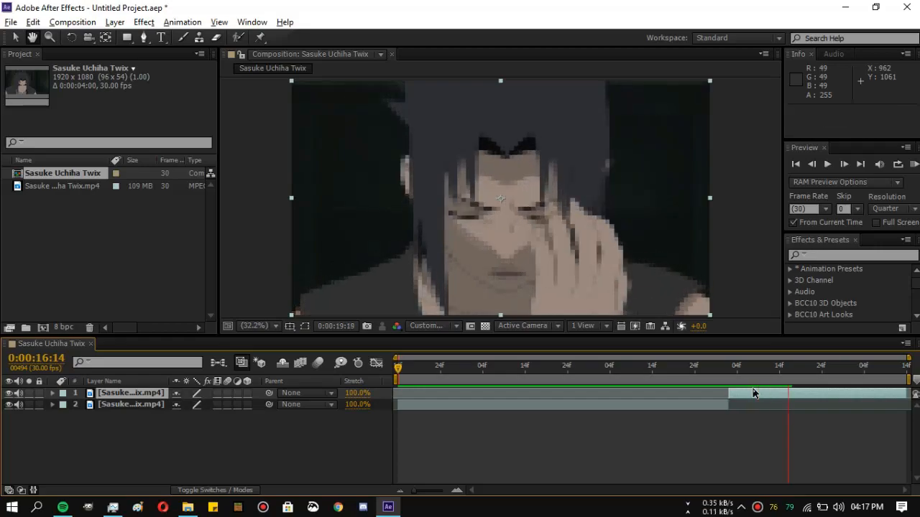
{"action": "key", "text": "space"}
{"action": "left_click_drag", "start_coordinate": [517, 374], "coordinate": [392, 365]}
- Set the RAM Preview resolution to Custom and run a RAM preview from the composition's start
{"action": "left_click", "coordinate": [914, 166]}
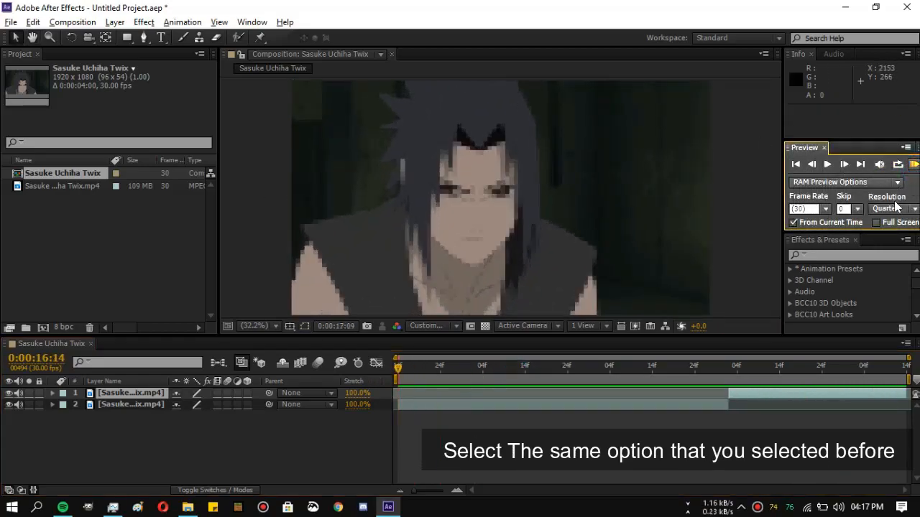
{"action": "left_click", "coordinate": [893, 208]}
{"action": "left_click", "coordinate": [866, 307]}
{"action": "left_click", "coordinate": [683, 278]}
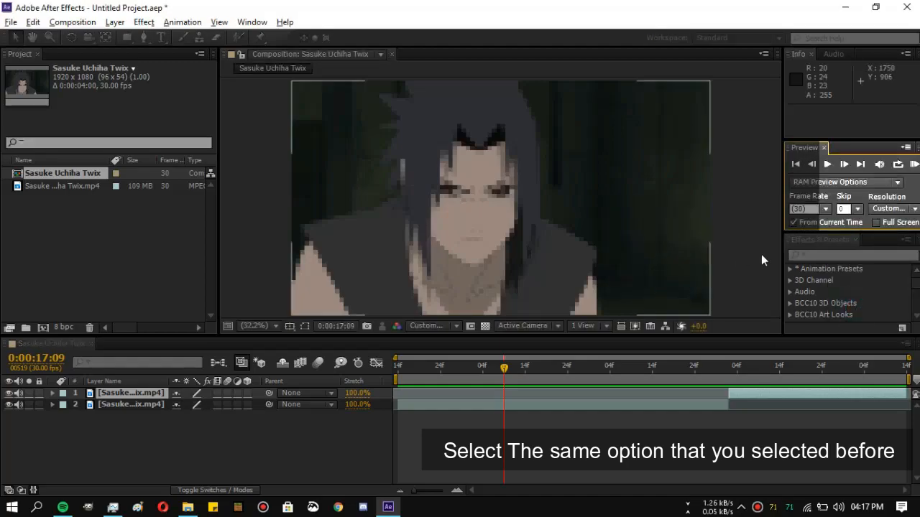
{"action": "left_click_drag", "start_coordinate": [502, 372], "coordinate": [369, 382]}
{"action": "left_click", "coordinate": [917, 166]}
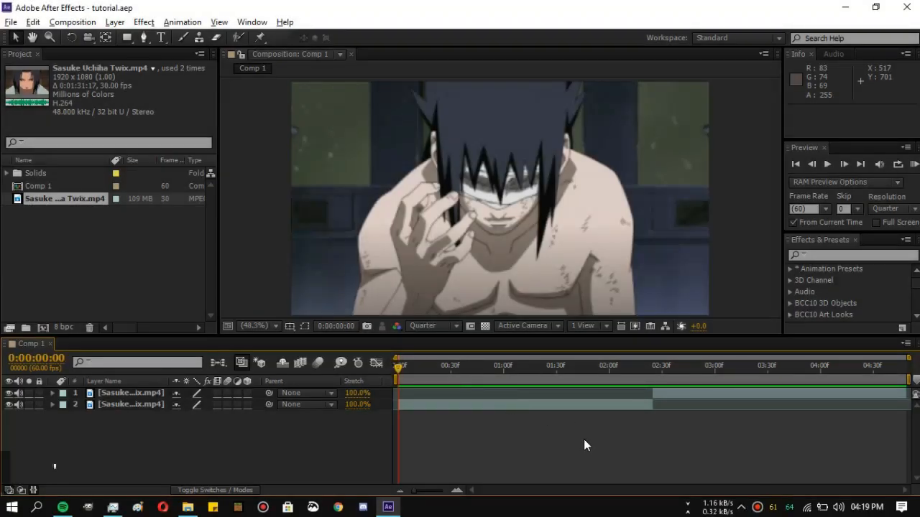
- Add a null object to Comp 1 and split it at 0:00:02:25, where the two clips meet
{"action": "right_click", "coordinate": [294, 445]}
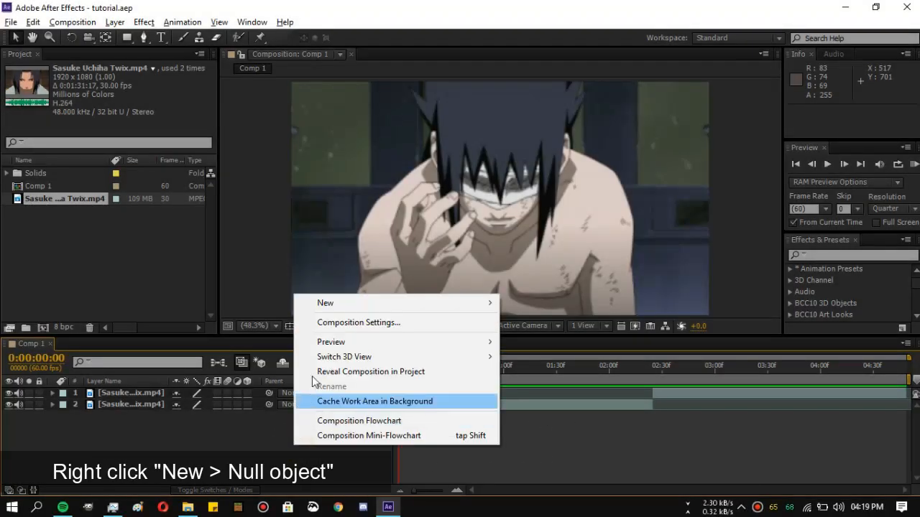
{"action": "mouse_move", "coordinate": [363, 307]}
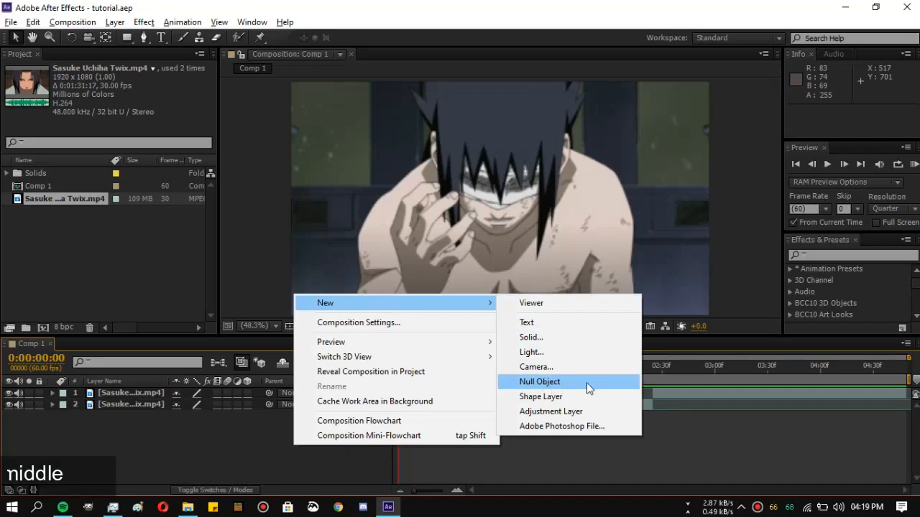
{"action": "left_click", "coordinate": [561, 388]}
{"action": "left_click", "coordinate": [563, 375]}
{"action": "left_click_drag", "start_coordinate": [567, 373], "coordinate": [653, 379]}
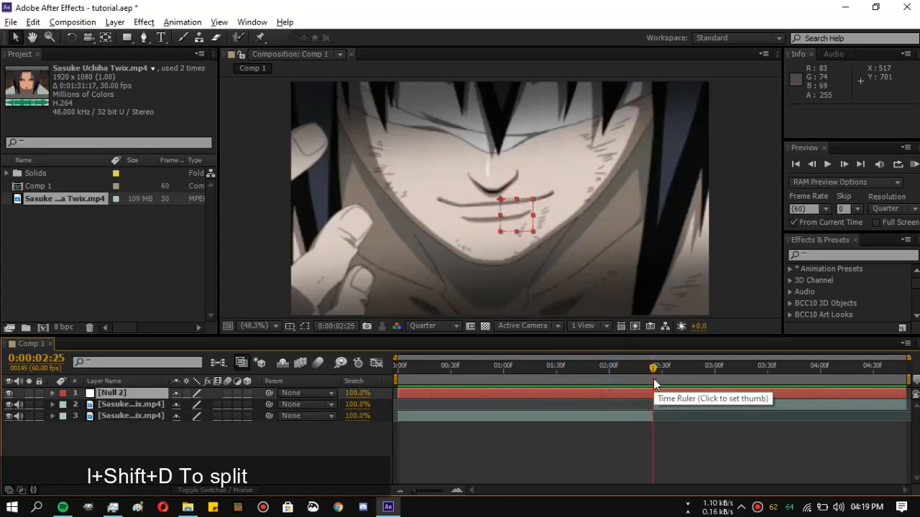
{"action": "key", "text": "ctrl+shift+d"}
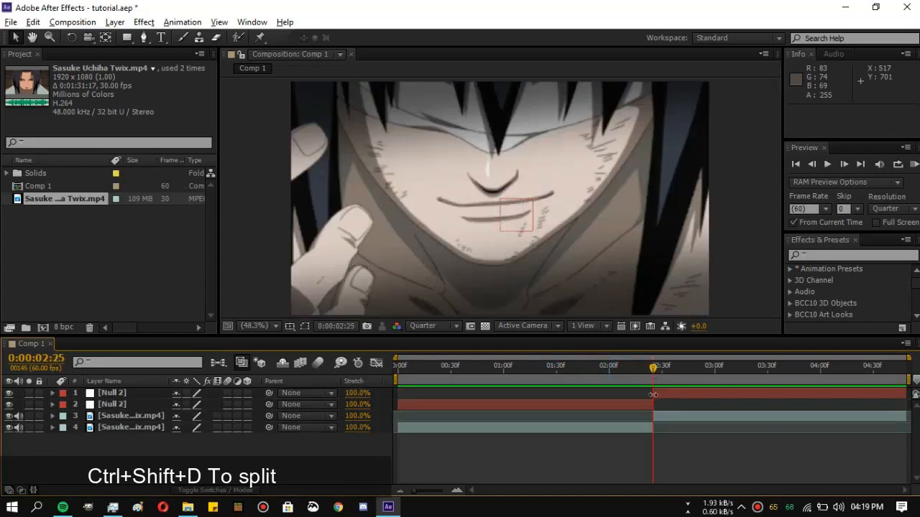
- Move the first half of the split null directly above the first clip in the layer order
{"action": "left_click", "coordinate": [602, 368]}
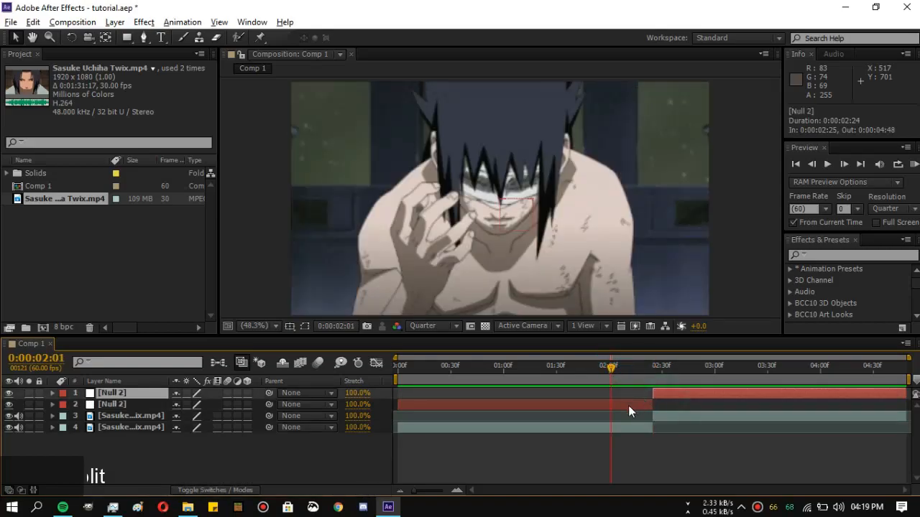
{"action": "left_click", "coordinate": [599, 406]}
{"action": "left_click_drag", "start_coordinate": [117, 404], "coordinate": [119, 423]}
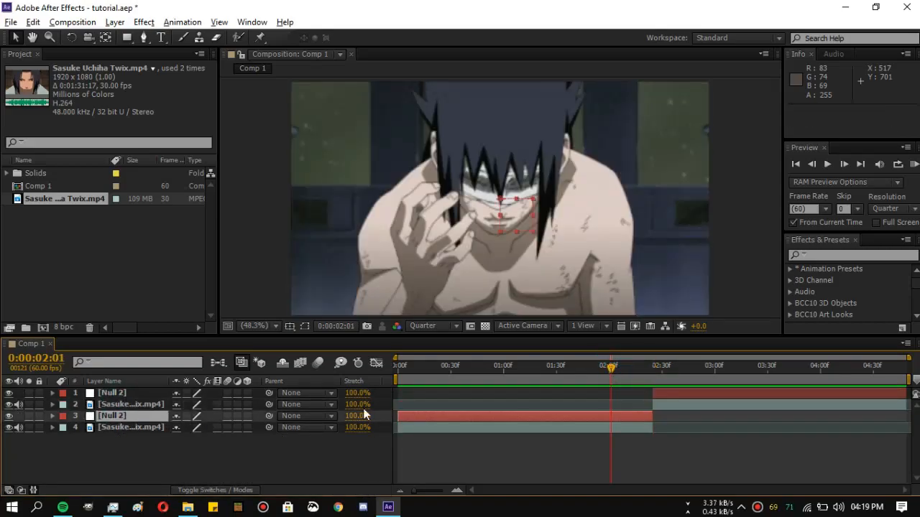
{"action": "left_click", "coordinate": [664, 393]}
- Parent each clip to its own null: the first clip to 3. Null 2 and the second clip to 1. Null 2
{"action": "left_click_drag", "start_coordinate": [684, 371], "coordinate": [456, 380]}
{"action": "left_click", "coordinate": [533, 427]}
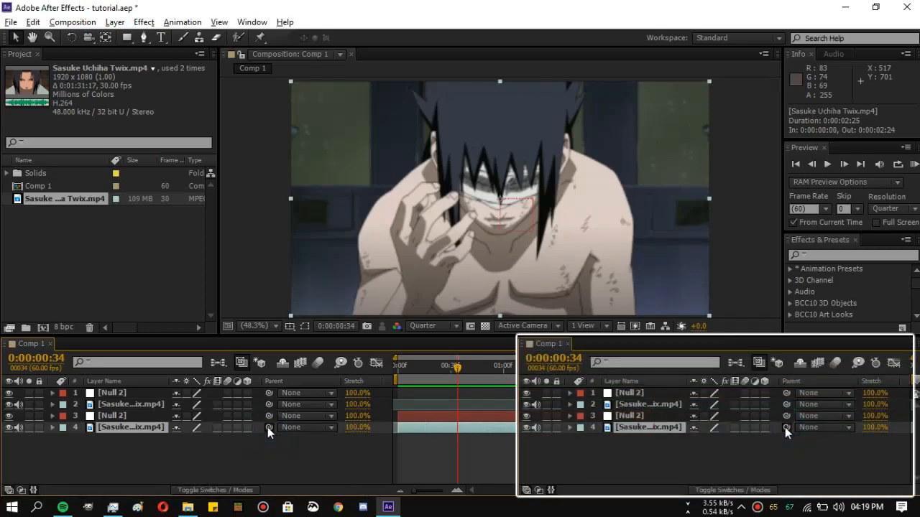
{"action": "left_click", "coordinate": [184, 435]}
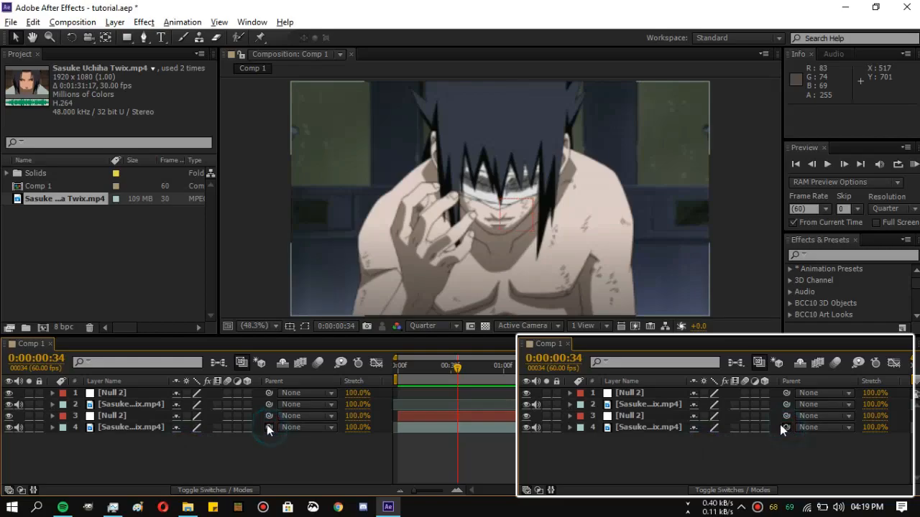
{"action": "left_click_drag", "start_coordinate": [181, 427], "coordinate": [127, 414]}
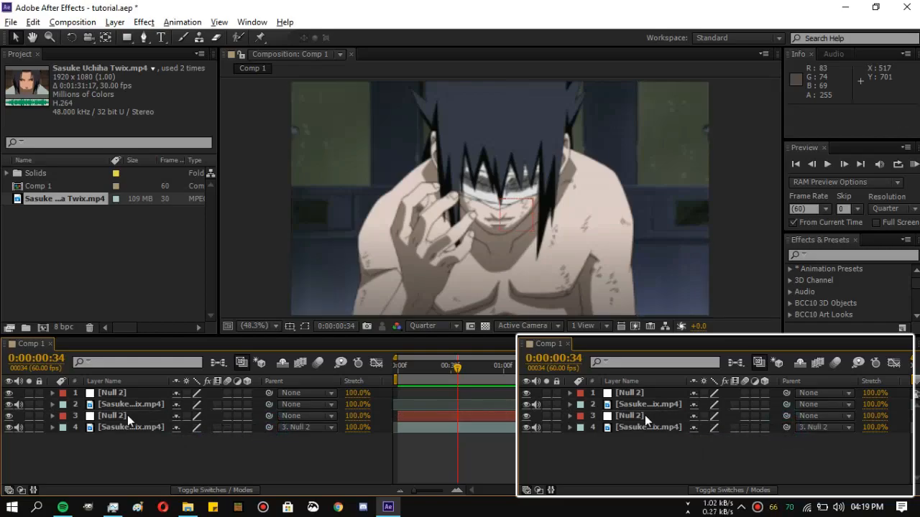
{"action": "left_click", "coordinate": [443, 427]}
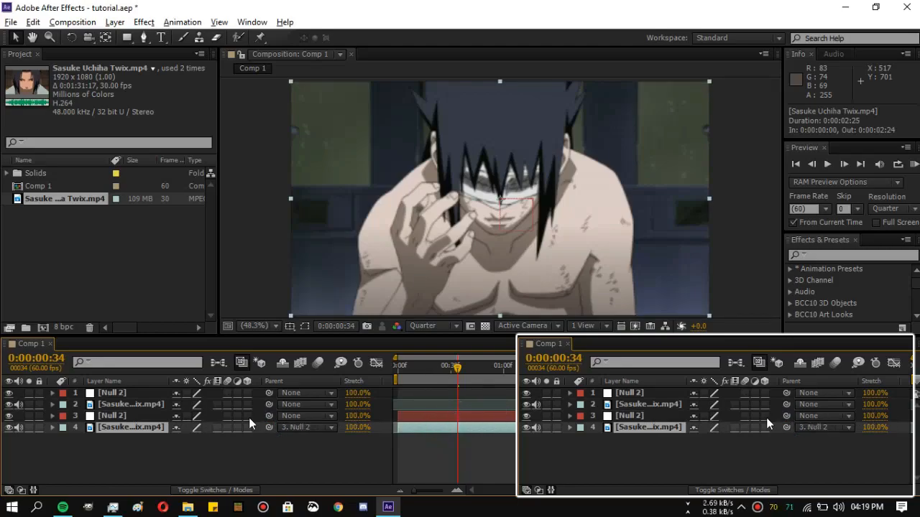
{"action": "left_click", "coordinate": [134, 407]}
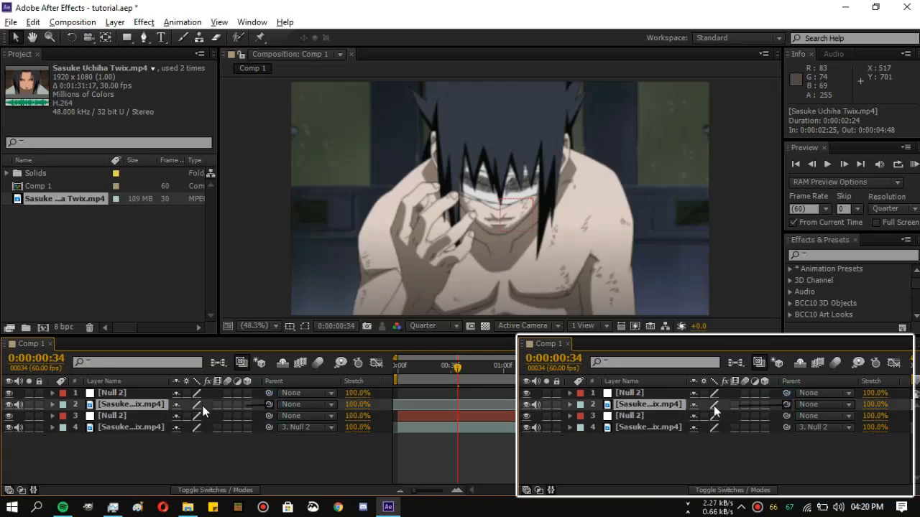
{"action": "left_click_drag", "start_coordinate": [112, 398], "coordinate": [107, 393]}
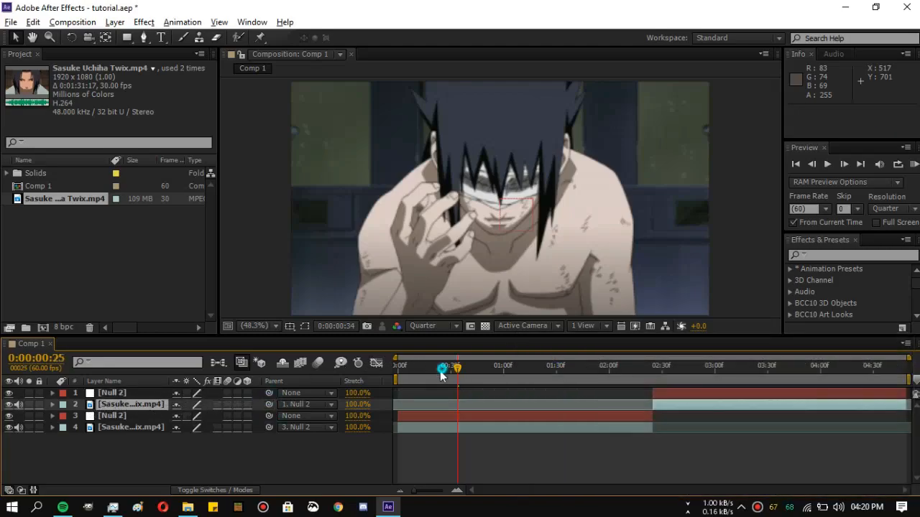
- Select the first clip's null and move its anchor point onto the character's face with the Pan Behind (anchor point) tool
{"action": "left_click", "coordinate": [402, 411]}
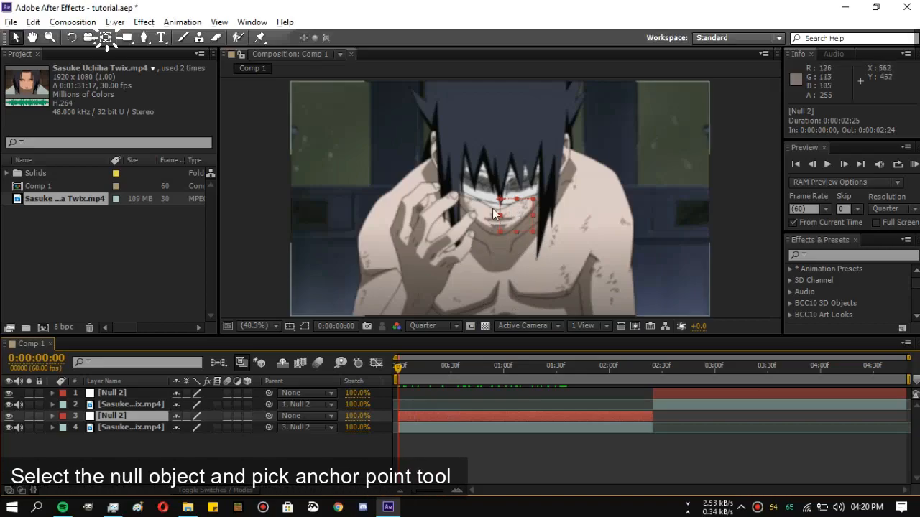
{"action": "left_click", "coordinate": [105, 39]}
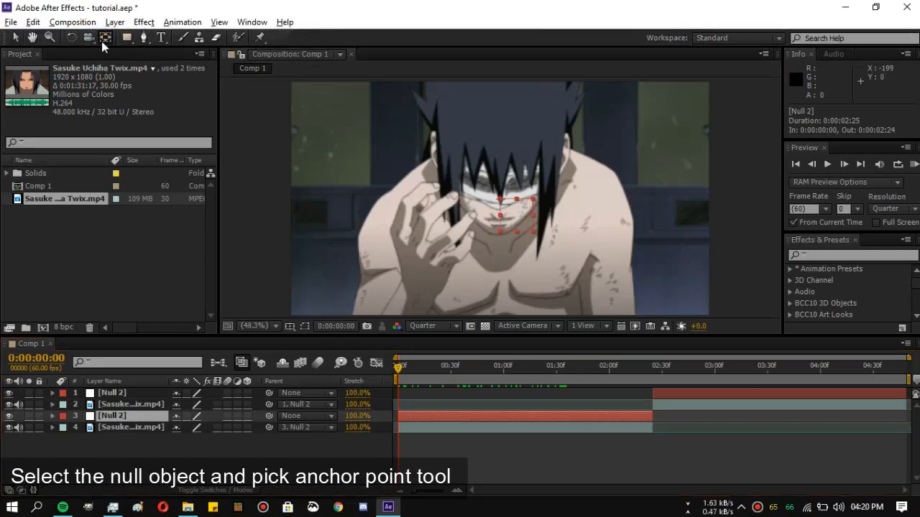
{"action": "left_click_drag", "start_coordinate": [501, 200], "coordinate": [501, 190]}
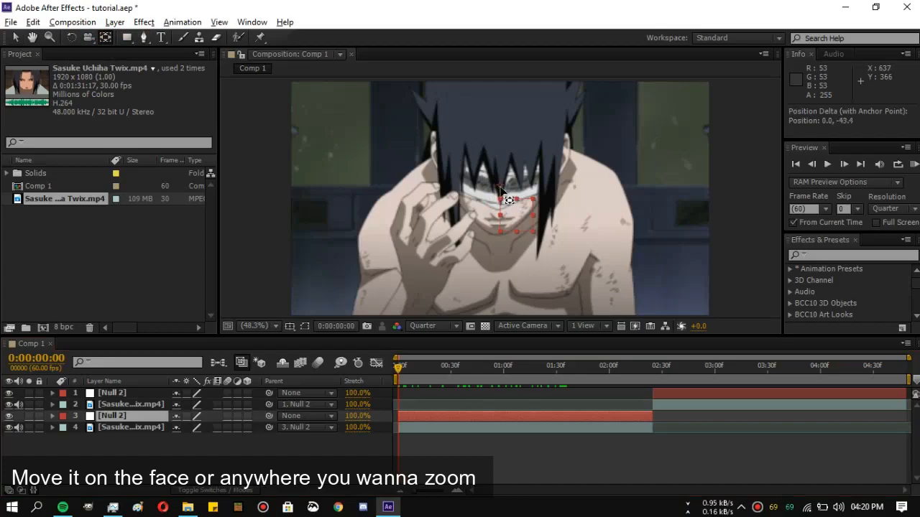
{"action": "left_click_drag", "start_coordinate": [502, 204], "coordinate": [501, 208]}
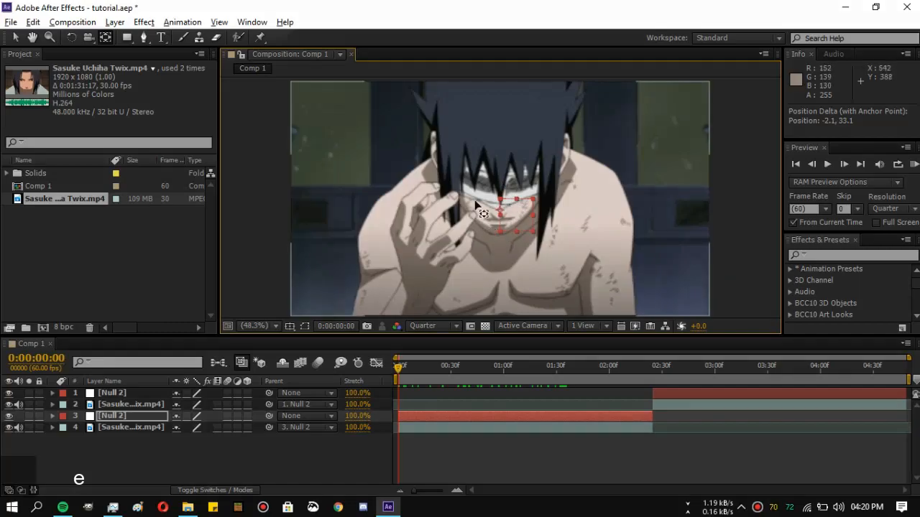
- Keyframe the scale of the first clip's null from 640% at 0:00:00:00 to 100% at 0:00:02:25
{"action": "key", "text": "s"}
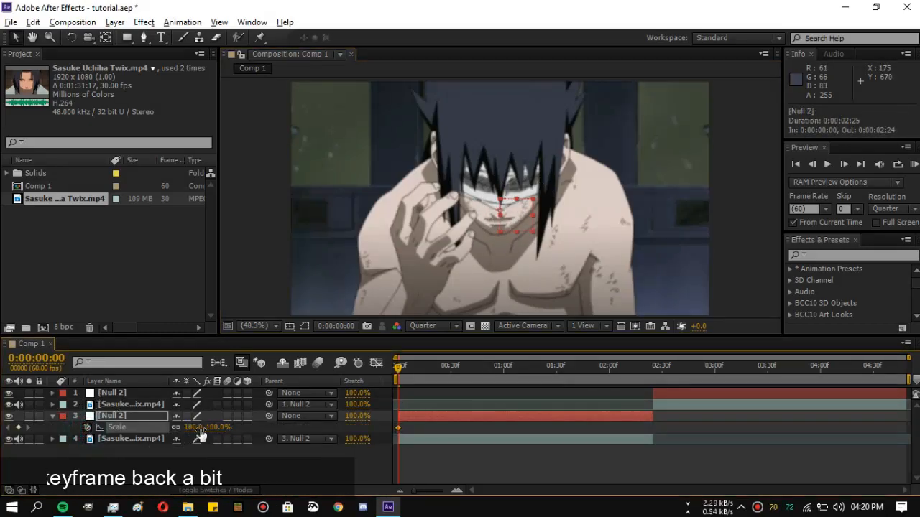
{"action": "left_click_drag", "start_coordinate": [397, 428], "coordinate": [480, 428]}
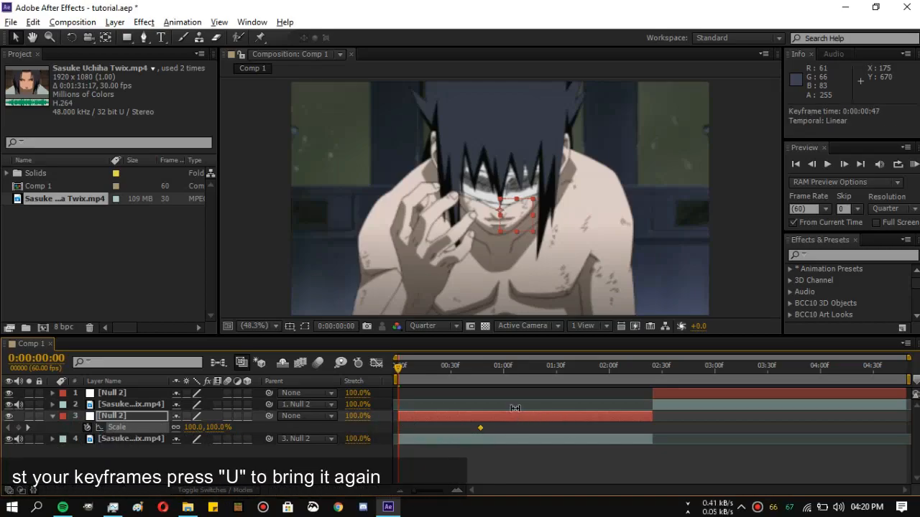
{"action": "key", "text": "u"}
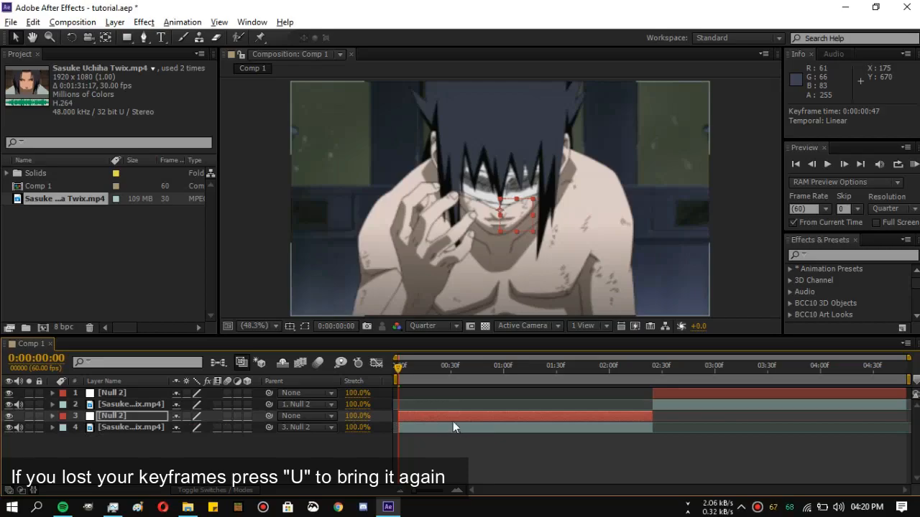
{"action": "key", "text": "u"}
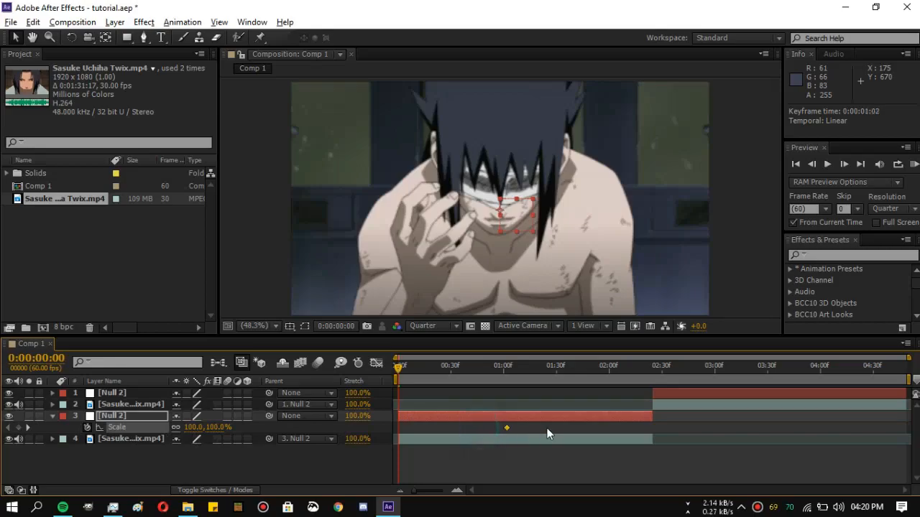
{"action": "left_click_drag", "start_coordinate": [618, 436], "coordinate": [636, 440]}
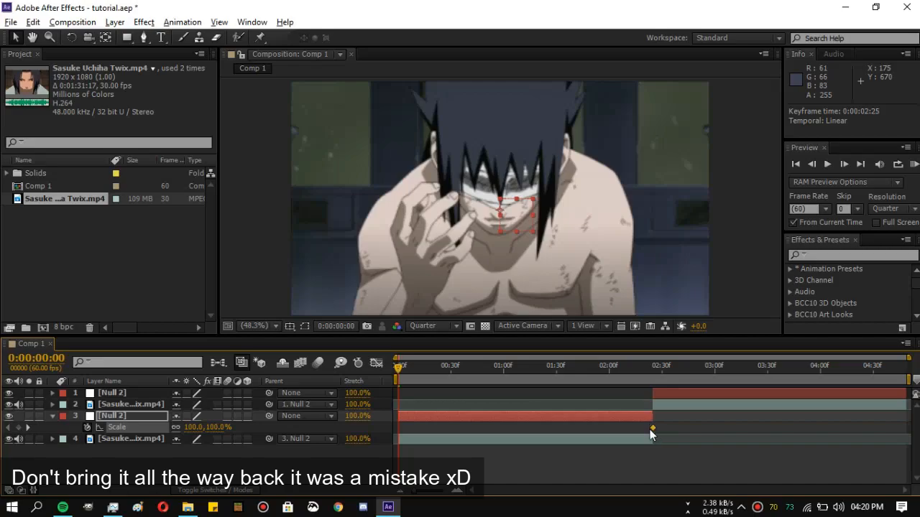
{"action": "left_click", "coordinate": [197, 427]}
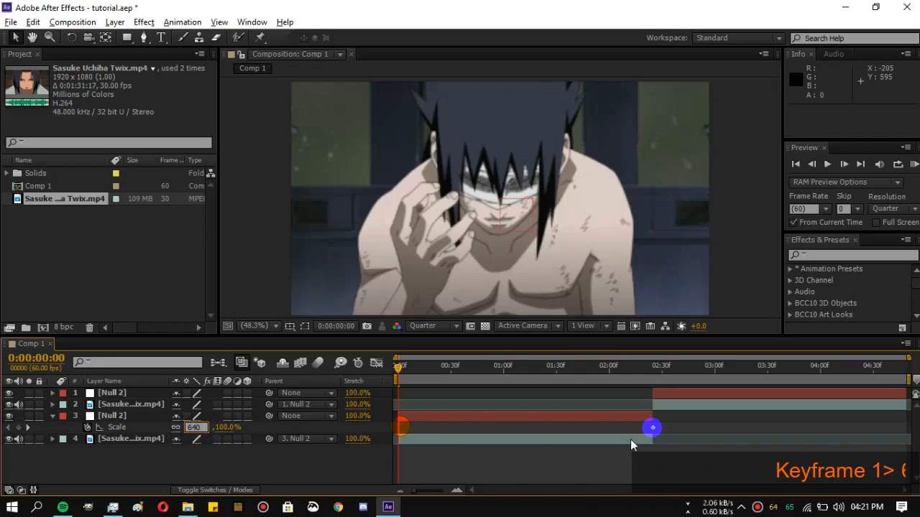
{"action": "key", "text": "Return"}
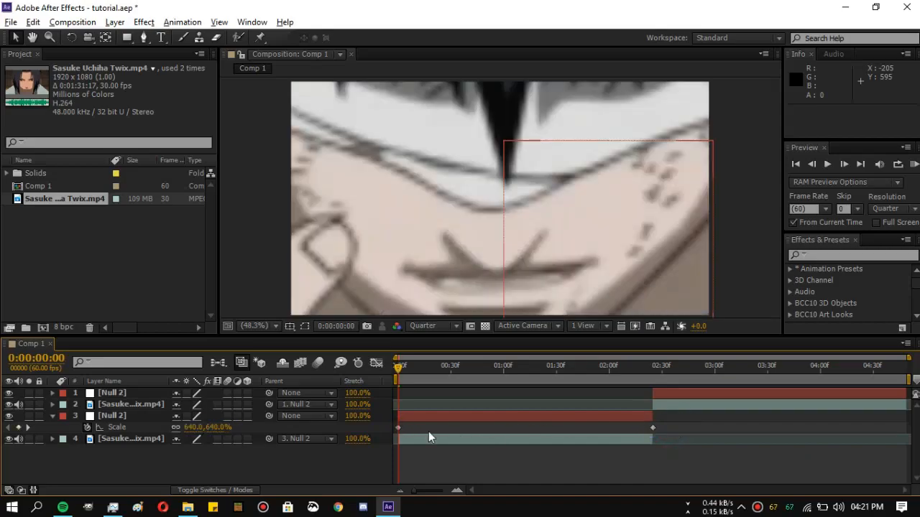
- Select both scale keyframes of the first clip's null and apply Easy Ease to them
{"action": "left_click_drag", "start_coordinate": [399, 371], "coordinate": [506, 392]}
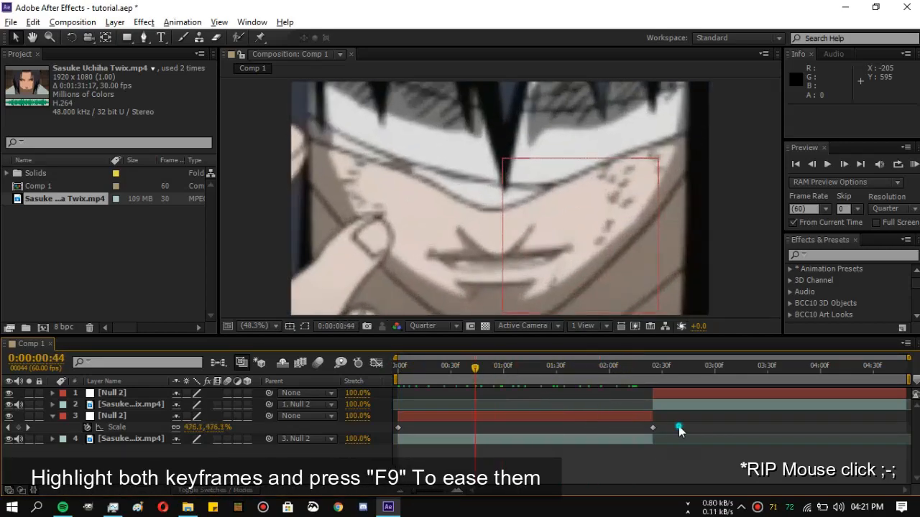
{"action": "right_click", "coordinate": [667, 427]}
{"action": "left_click", "coordinate": [600, 429]}
{"action": "left_click_drag", "start_coordinate": [669, 425], "coordinate": [368, 426]}
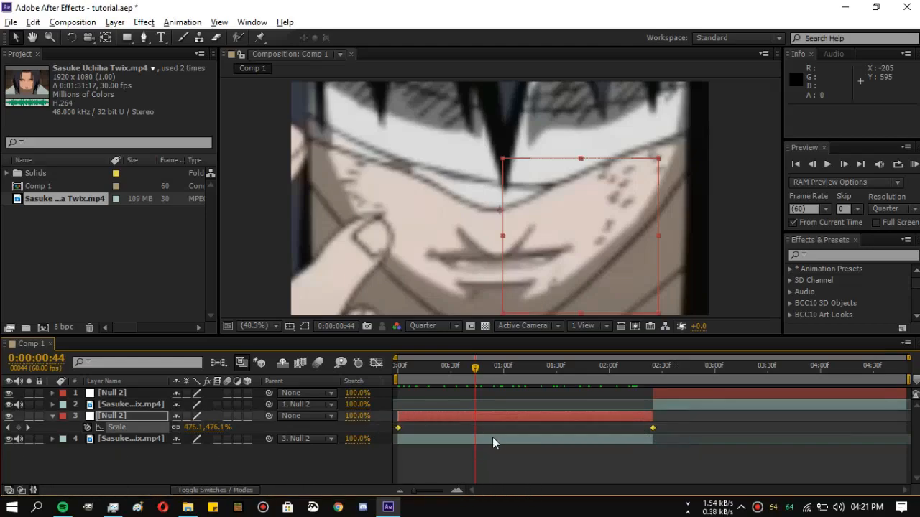
{"action": "right_click", "coordinate": [654, 427]}
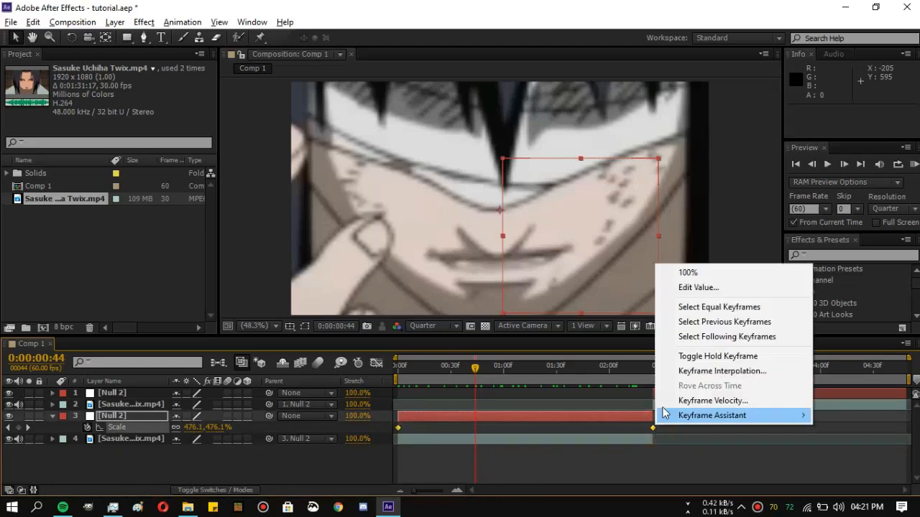
{"action": "mouse_move", "coordinate": [767, 419]}
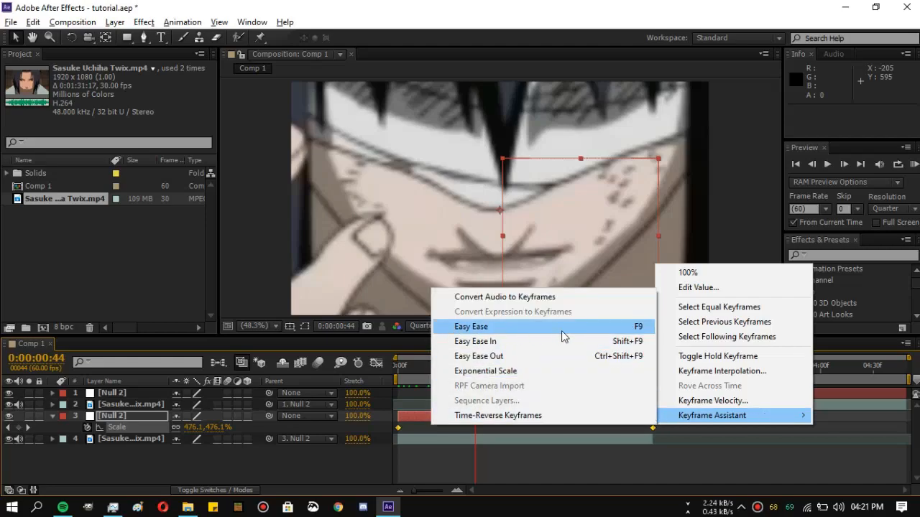
{"action": "left_click", "coordinate": [630, 329]}
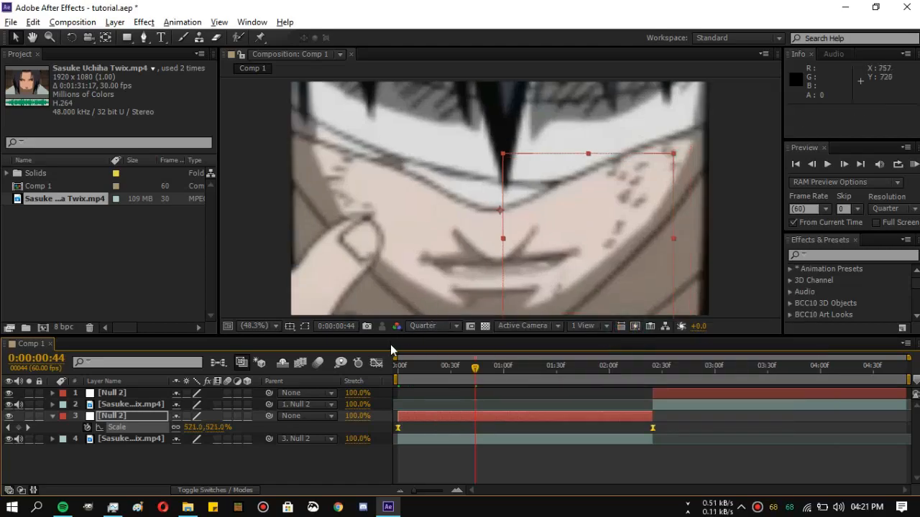
- Reshape the null's scale curve in the Graph Editor into a steep initial drop followed by a long, flat ease to the end
{"action": "left_click", "coordinate": [377, 362]}
{"action": "left_click_drag", "start_coordinate": [429, 424], "coordinate": [378, 377]}
{"action": "left_click_drag", "start_coordinate": [484, 397], "coordinate": [399, 422]}
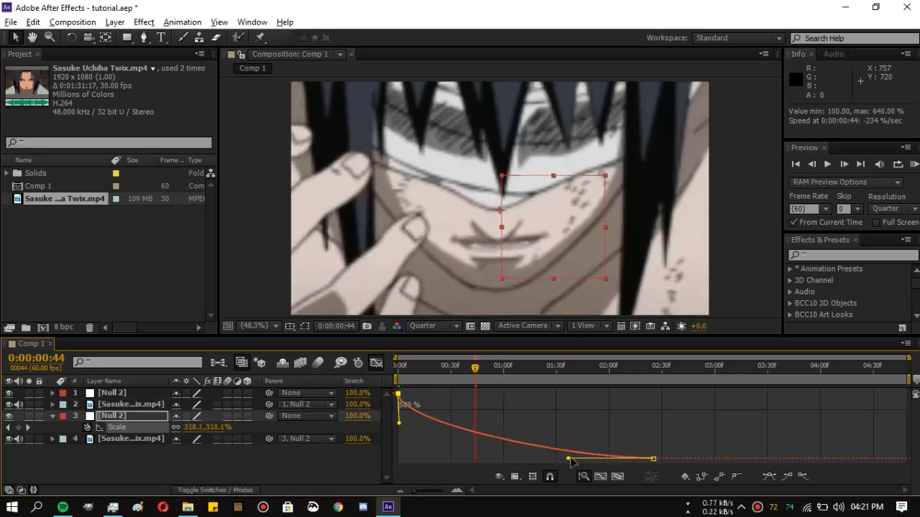
{"action": "left_click_drag", "start_coordinate": [571, 459], "coordinate": [416, 457]}
{"action": "left_click_drag", "start_coordinate": [408, 368], "coordinate": [394, 373]}
{"action": "key", "text": "space"}
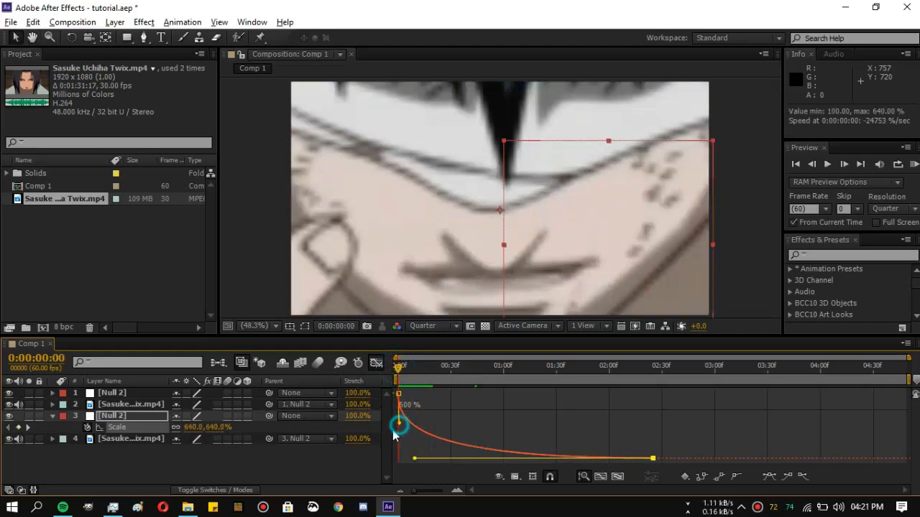
{"action": "mouse_move", "coordinate": [398, 446]}
{"action": "left_mouse_down"}
{"action": "mouse_move", "coordinate": [382, 446]}
{"action": "mouse_move", "coordinate": [400, 437]}
{"action": "left_mouse_up"}
- Preview the zoom-out from the composition's start, close the Graph Editor, and play again from 0:00:01:05
{"action": "key", "text": "space"}
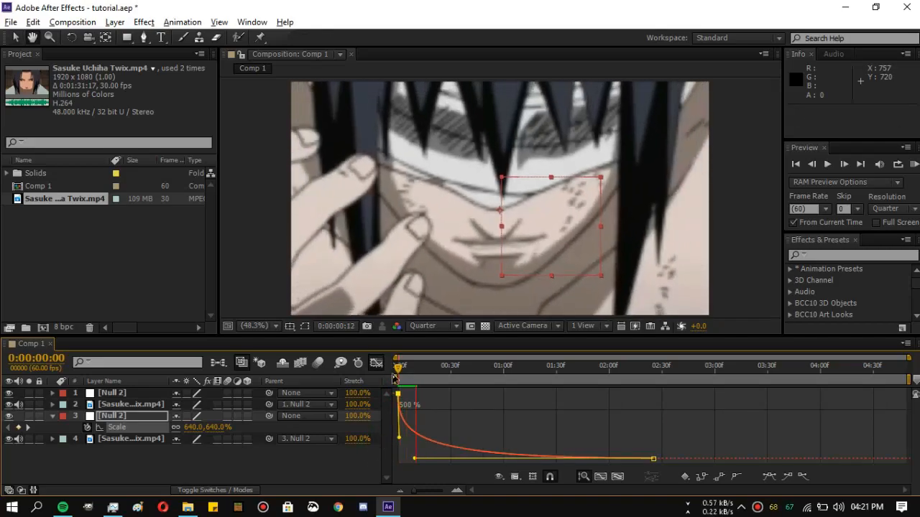
{"action": "key", "text": "space"}
{"action": "left_click_drag", "start_coordinate": [437, 371], "coordinate": [377, 371]}
{"action": "key", "text": "KP_0"}
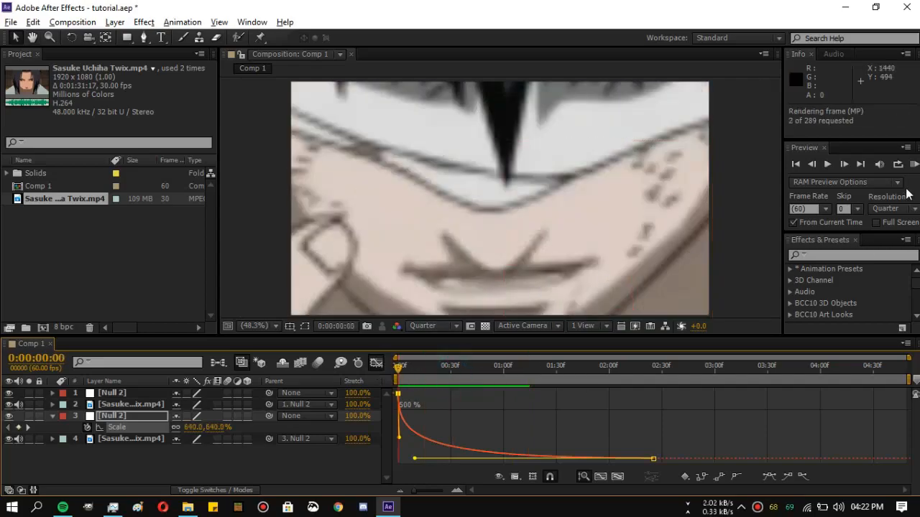
{"action": "key", "text": "space"}
{"action": "key", "text": "space"}
{"action": "left_click", "coordinate": [374, 365]}
{"action": "left_click", "coordinate": [512, 372]}
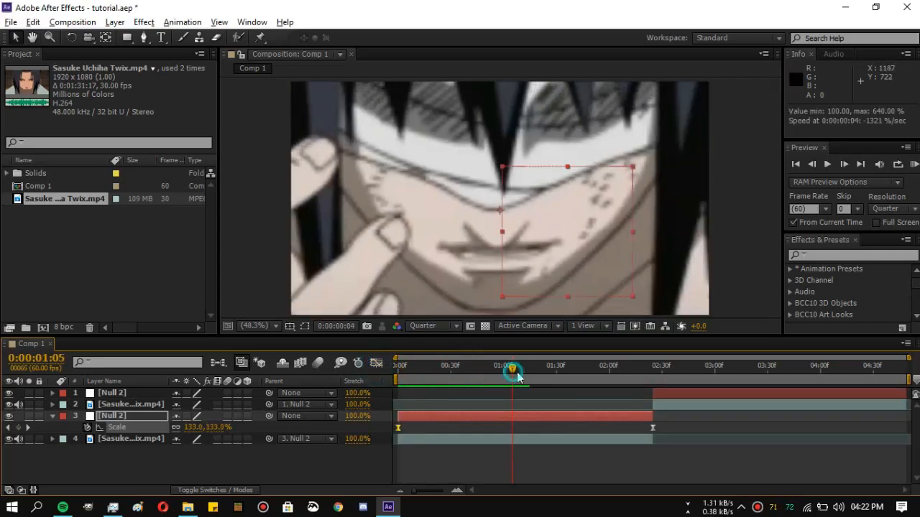
{"action": "key", "text": "space"}
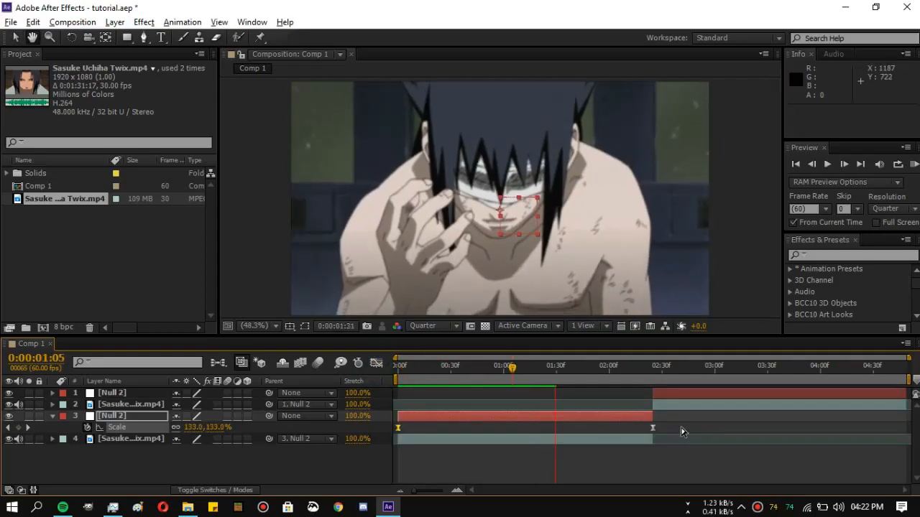
{"action": "left_click", "coordinate": [468, 397]}
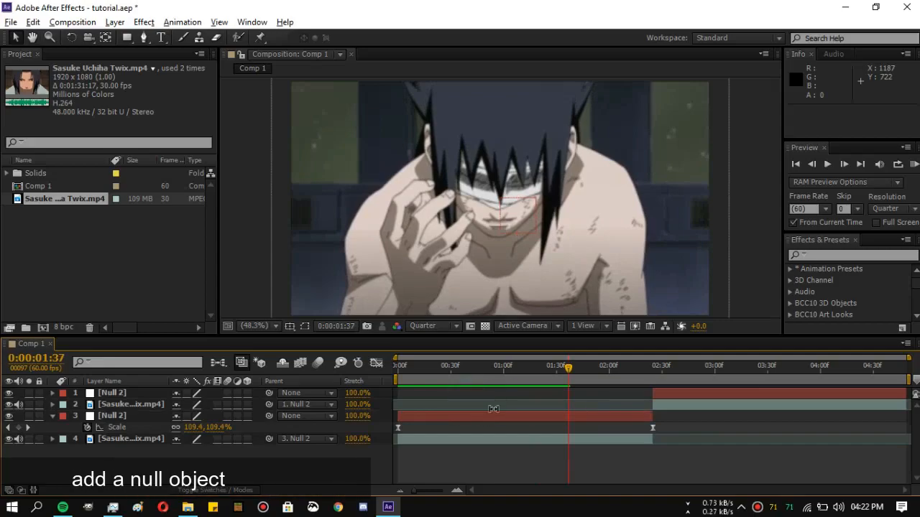
- Add another null object to Comp 1 and split it at 0:00:02:25, where the two clips meet
{"action": "right_click", "coordinate": [304, 454]}
{"action": "mouse_move", "coordinate": [368, 318]}
{"action": "left_click", "coordinate": [567, 394]}
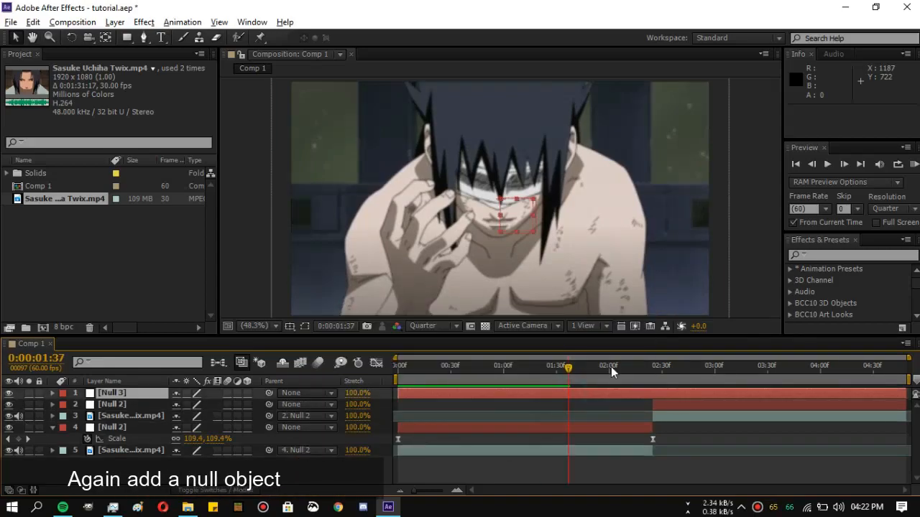
{"action": "left_click", "coordinate": [653, 368]}
{"action": "key", "text": "ctrl+shift+d"}
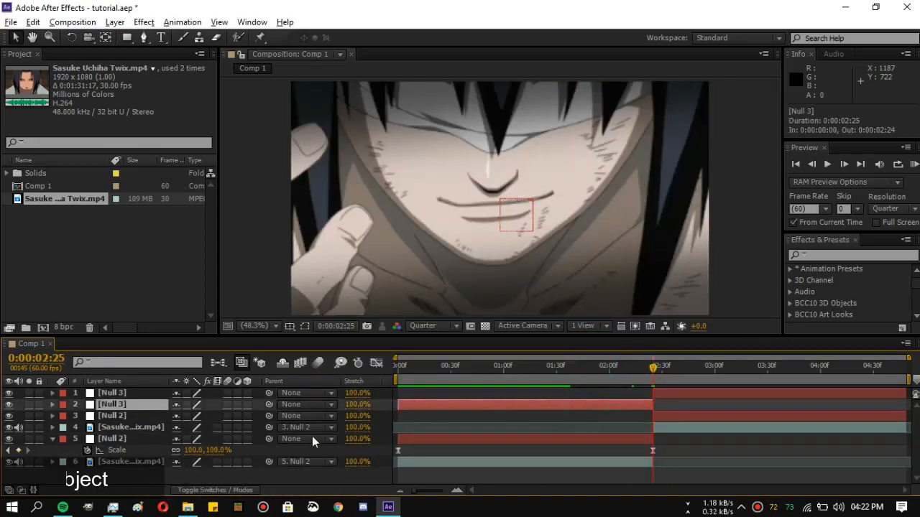
- Move the first half of Null 3 directly above the first clip's Null 2 and parent that Null 2 to 4. Null 3
{"action": "left_click_drag", "start_coordinate": [163, 405], "coordinate": [168, 432]}
{"action": "left_click_drag", "start_coordinate": [438, 371], "coordinate": [422, 374]}
{"action": "left_click", "coordinate": [460, 439]}
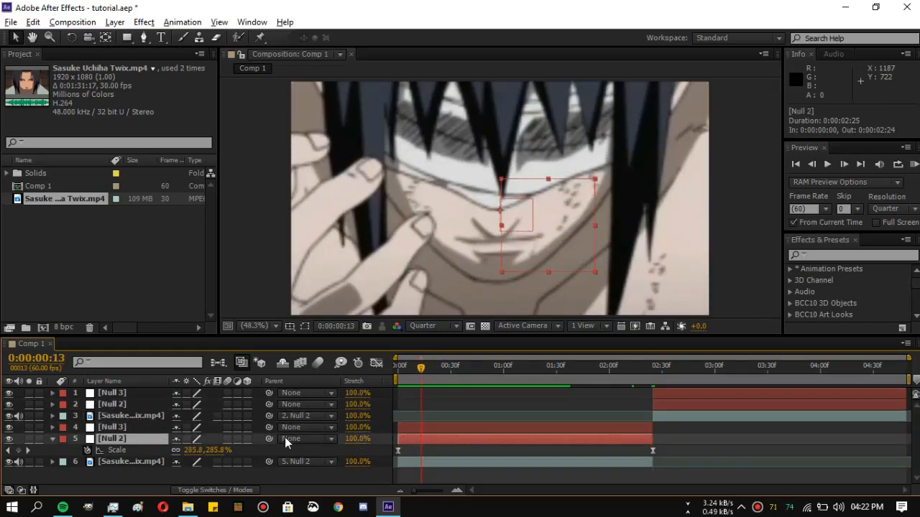
{"action": "left_click_drag", "start_coordinate": [269, 439], "coordinate": [105, 430]}
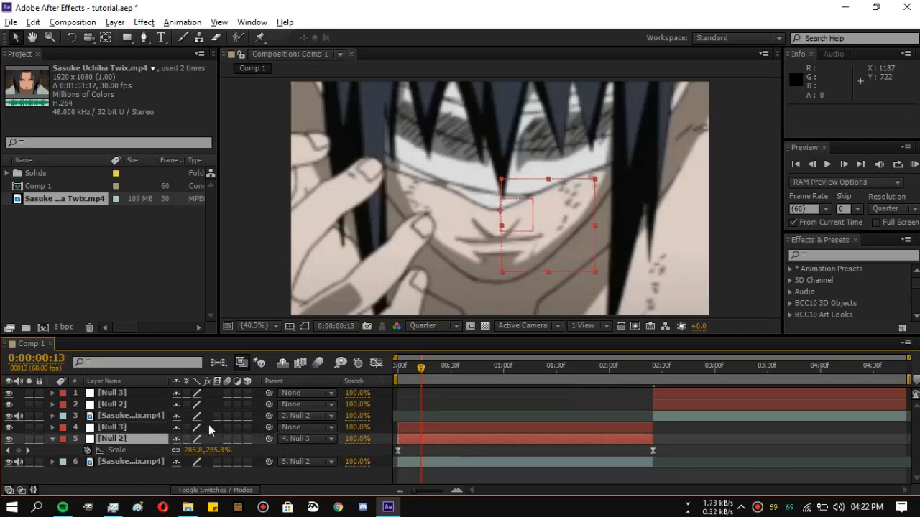
- Add a scale keyframe to the first half of Null 3 at 0:00:00:30
{"action": "left_click", "coordinate": [421, 429]}
{"action": "left_click_drag", "start_coordinate": [405, 365], "coordinate": [450, 397]}
{"action": "key", "text": "s"}
{"action": "left_click", "coordinate": [87, 438]}
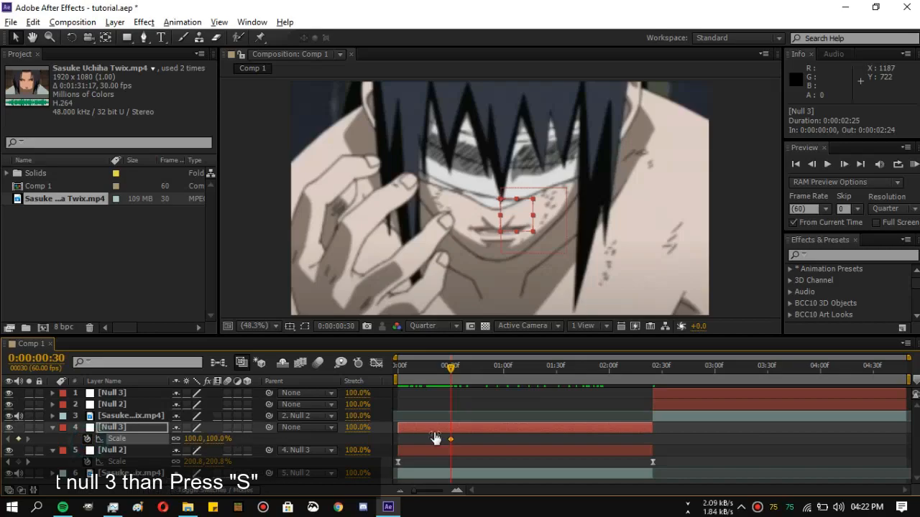
- Move the first clip's Null 2 end scale keyframe to 0:00:01:58 and keyframe Null 3's scale at 640% at that time
{"action": "left_click_drag", "start_coordinate": [513, 374], "coordinate": [654, 388]}
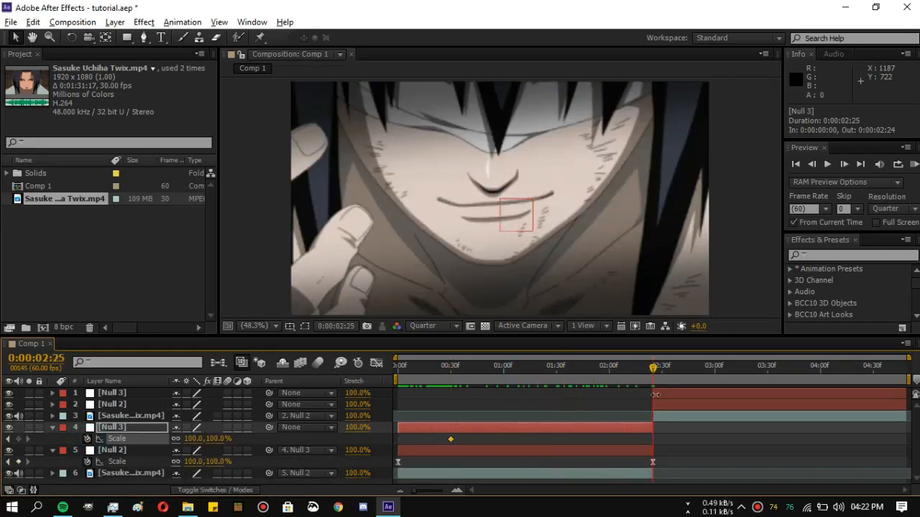
{"action": "left_click_drag", "start_coordinate": [653, 465], "coordinate": [624, 462]}
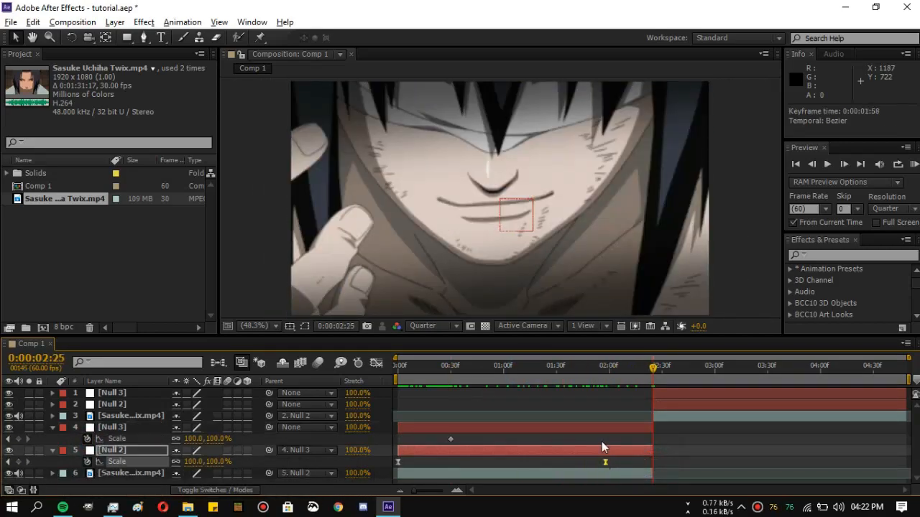
{"action": "left_click", "coordinate": [608, 374]}
{"action": "left_click", "coordinate": [610, 428]}
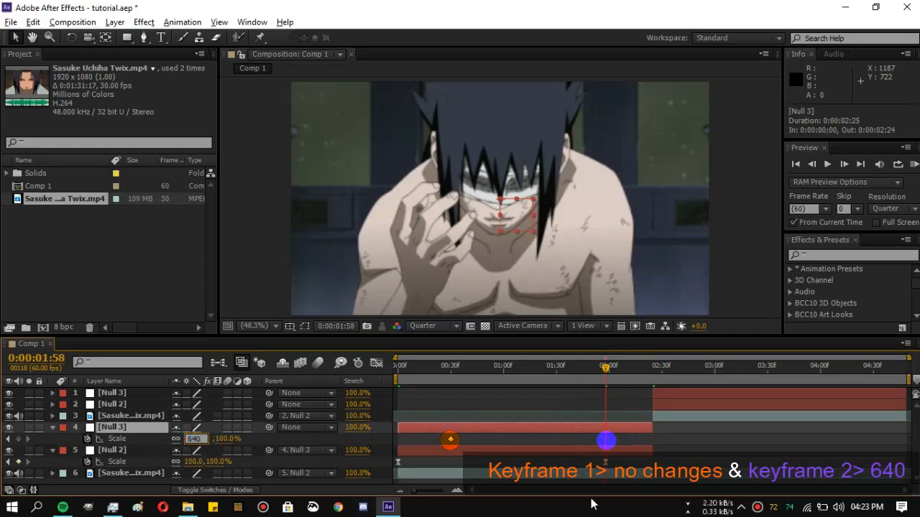
{"action": "left_click", "coordinate": [588, 439]}
- Select both of Null 3's scale keyframes and apply Easy Ease to them
{"action": "left_click_drag", "start_coordinate": [623, 444], "coordinate": [445, 432]}
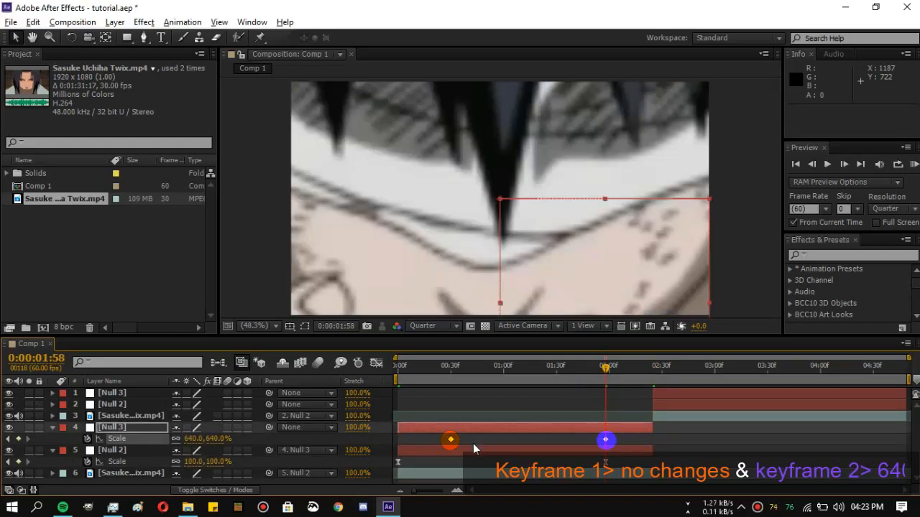
{"action": "right_click", "coordinate": [450, 439]}
{"action": "mouse_move", "coordinate": [531, 430]}
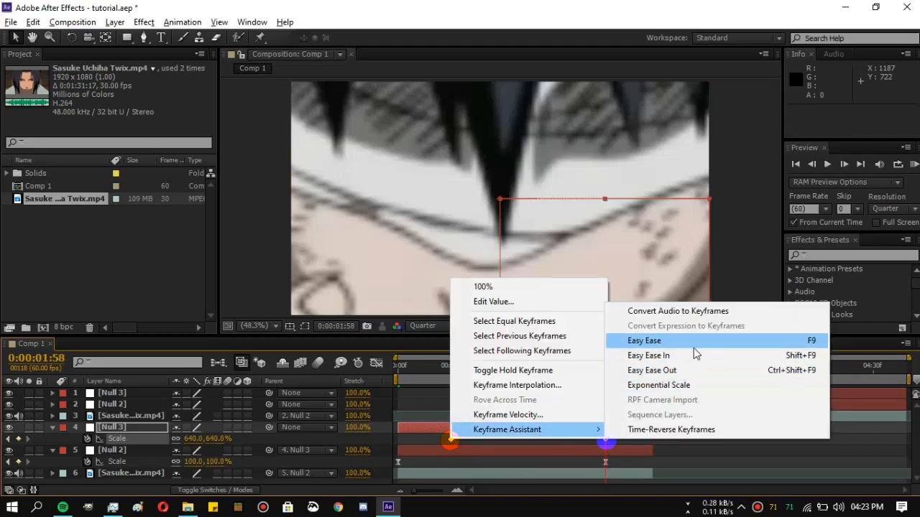
{"action": "left_click", "coordinate": [769, 342]}
- Reshape the first clip's Null 3 scale value graph so it starts flat and rises steeply into the end keyframe
{"action": "left_click", "coordinate": [376, 363]}
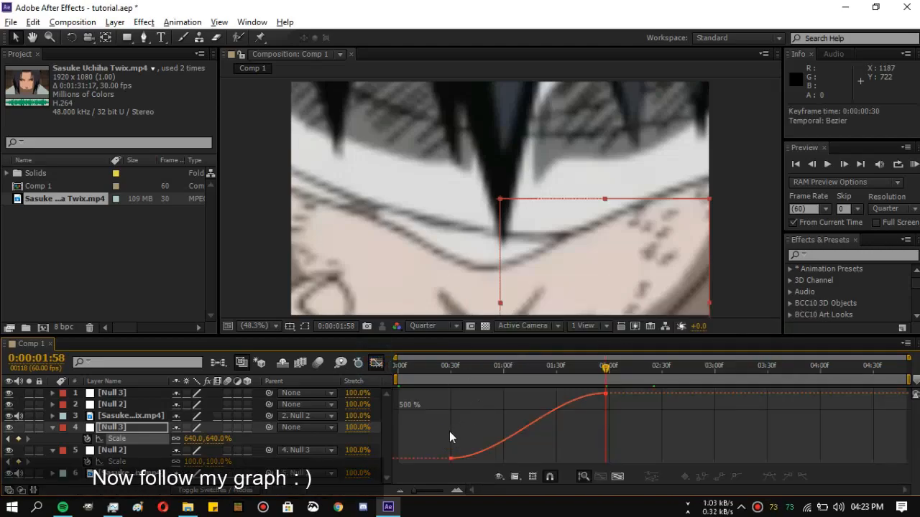
{"action": "left_click", "coordinate": [554, 395]}
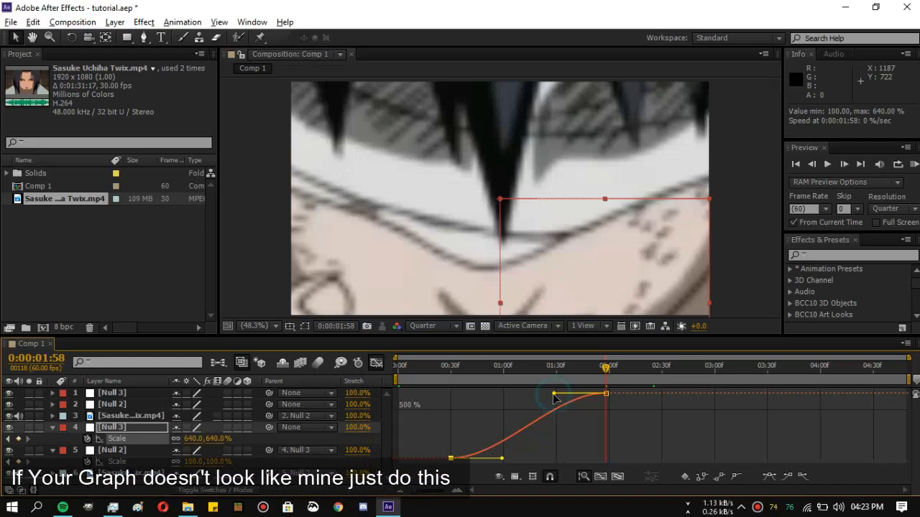
{"action": "left_click", "coordinate": [515, 477]}
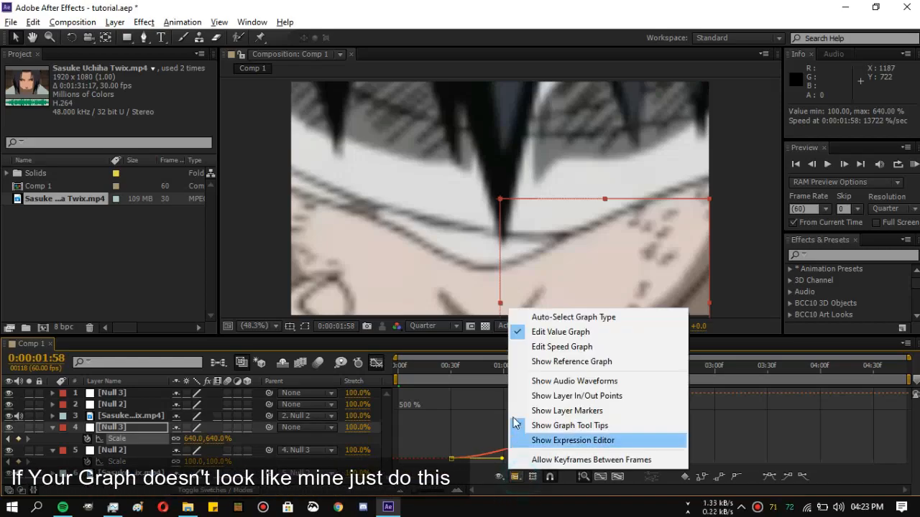
{"action": "left_click", "coordinate": [516, 478]}
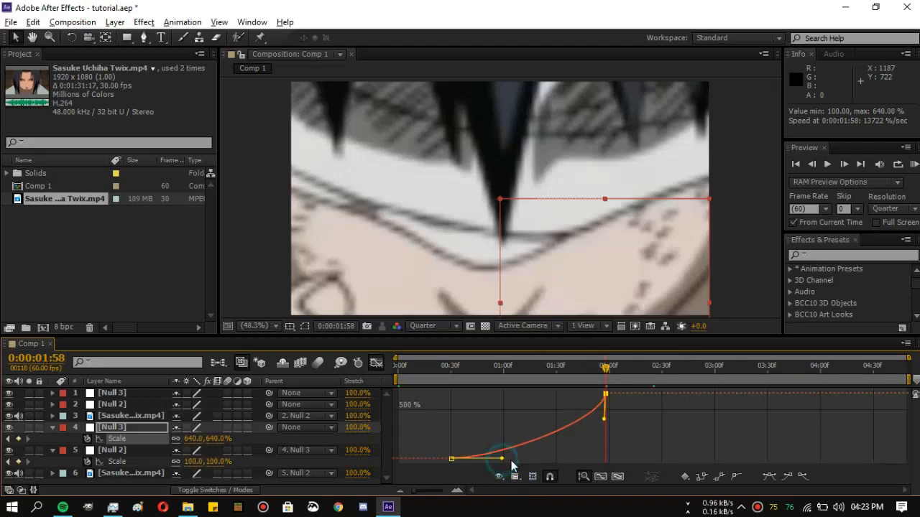
{"action": "left_click_drag", "start_coordinate": [563, 459], "coordinate": [588, 460]}
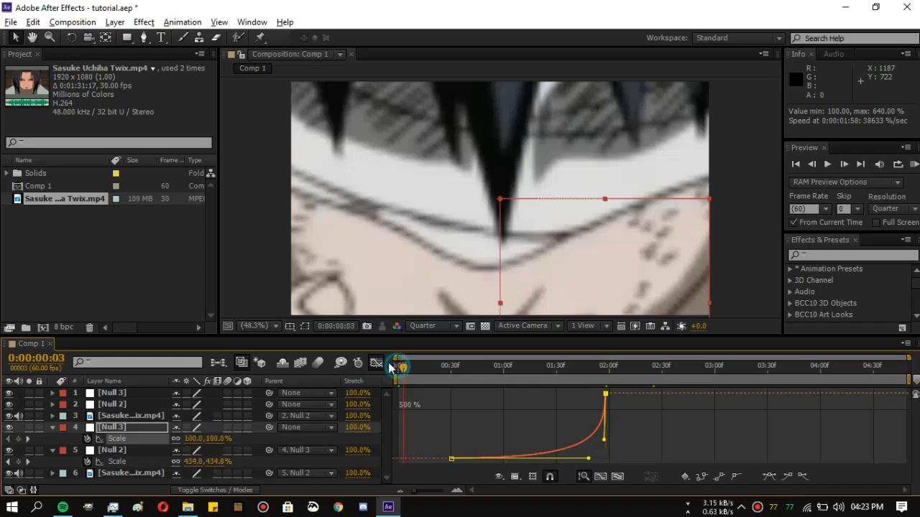
- Preview the composition from 0:00:00:00 to check the first clip's zoom animation
{"action": "left_click_drag", "start_coordinate": [389, 367], "coordinate": [387, 367]}
{"action": "key", "text": "space"}
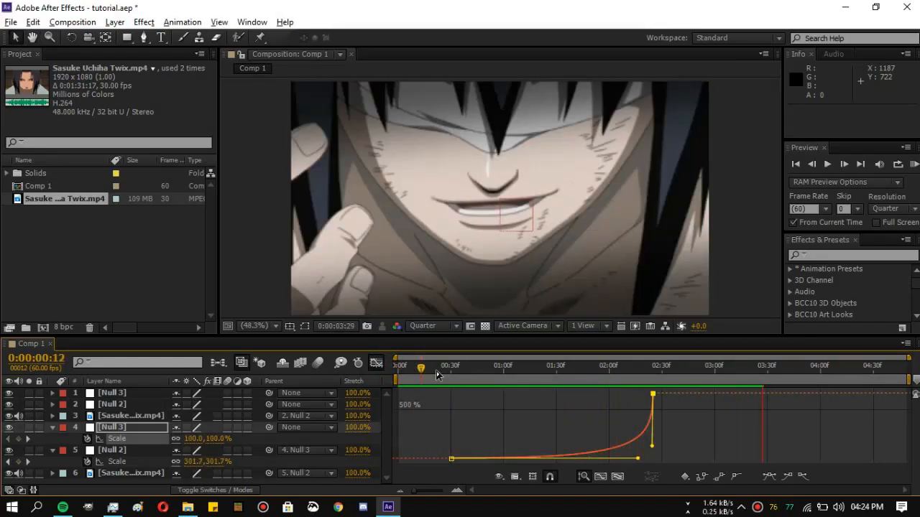
{"action": "left_click", "coordinate": [830, 368]}
{"action": "left_click_drag", "start_coordinate": [839, 376], "coordinate": [397, 370]}
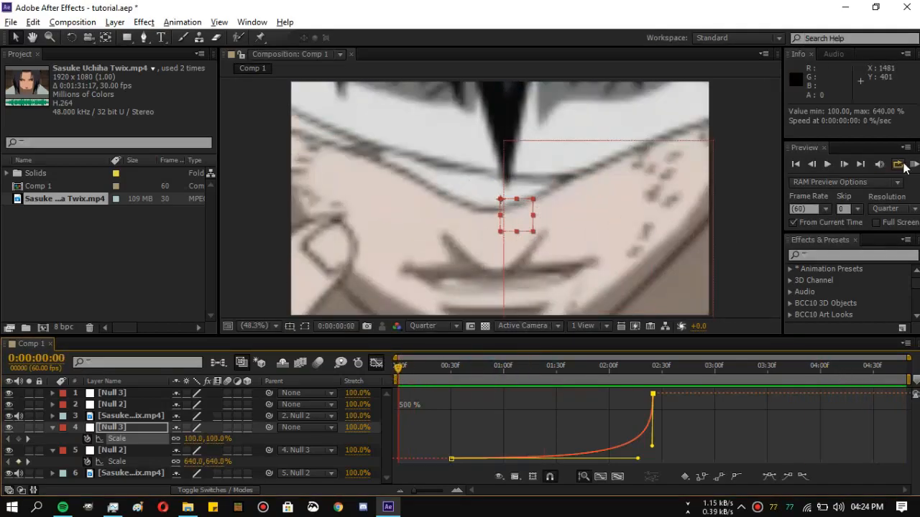
{"action": "left_click", "coordinate": [913, 165]}
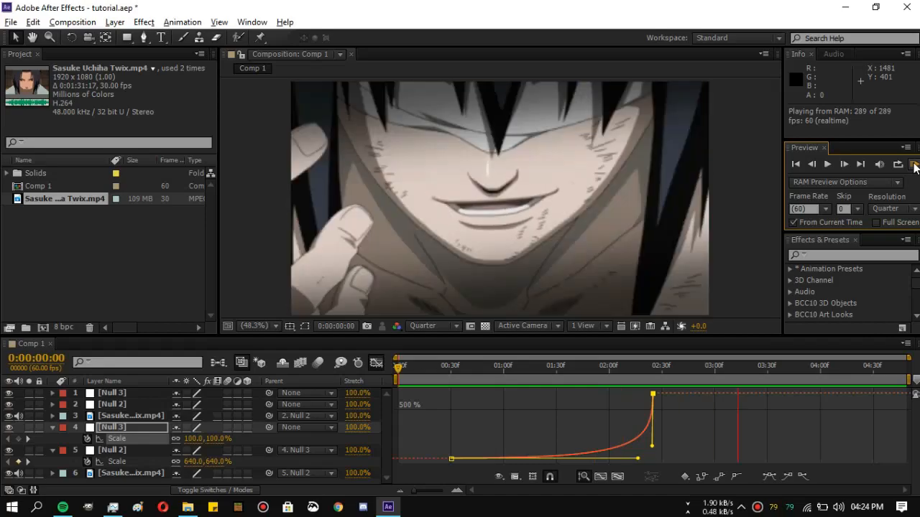
- Add scale keyframes to the second clip's Null 2 at 0:00:02:25 and 0:00:04:25
{"action": "left_click", "coordinate": [375, 362]}
{"action": "left_click", "coordinate": [651, 369]}
{"action": "left_click_drag", "start_coordinate": [650, 372], "coordinate": [658, 369]}
{"action": "left_click", "coordinate": [681, 412]}
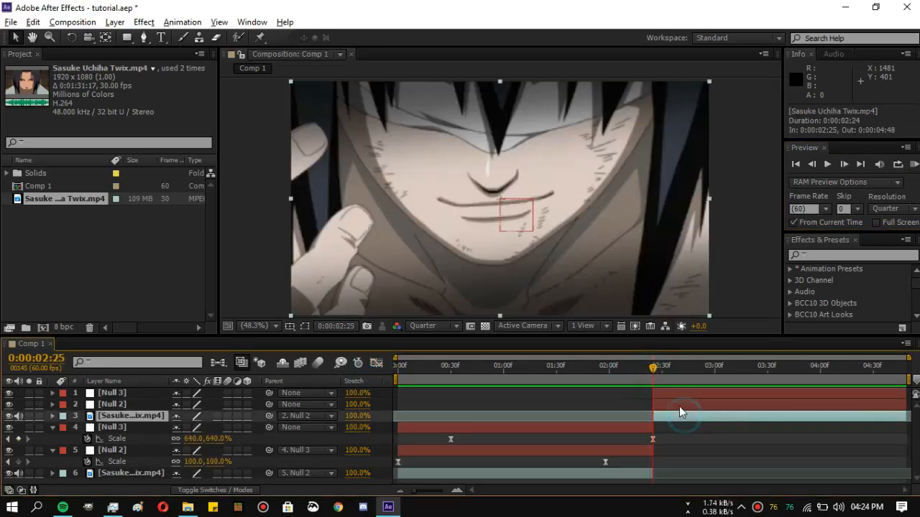
{"action": "left_click", "coordinate": [667, 404]}
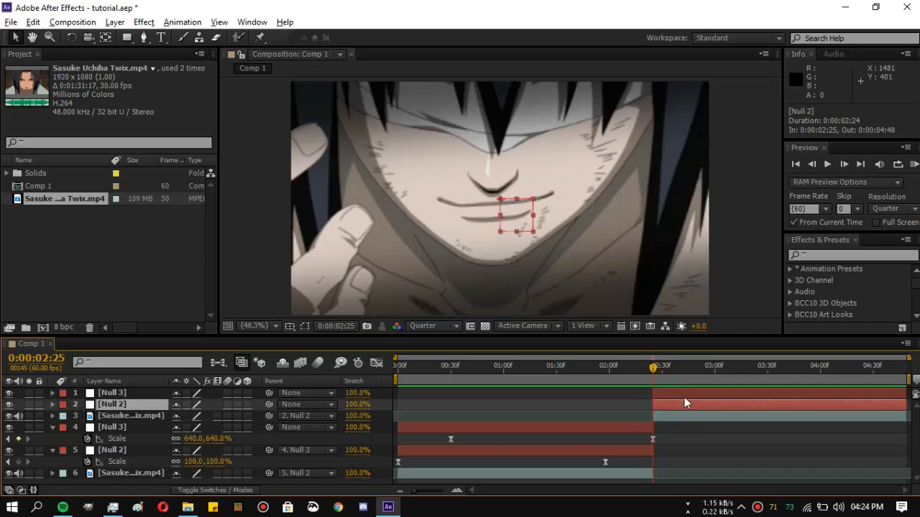
{"action": "key", "text": "s"}
{"action": "scroll", "coordinate": [694, 407], "scroll_direction": "down", "scroll_amount": 1}
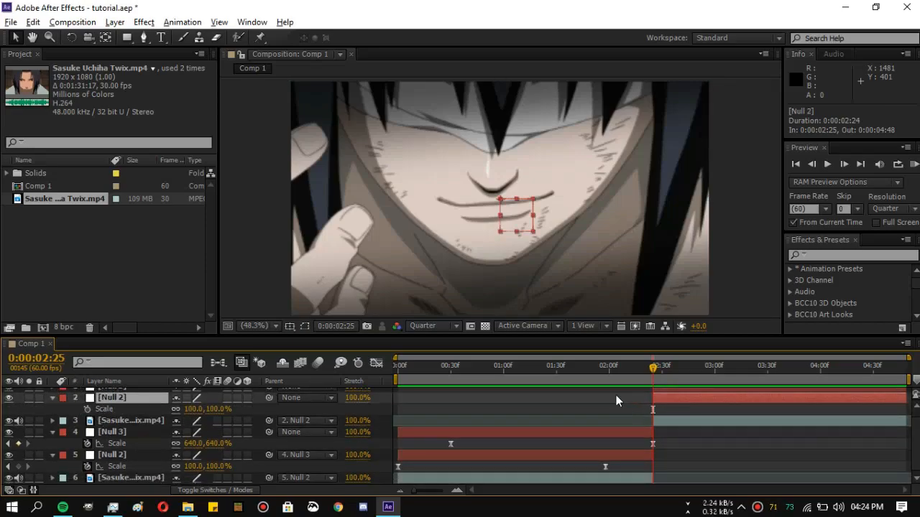
{"action": "left_click_drag", "start_coordinate": [653, 410], "coordinate": [866, 414]}
- Set the scale of the second clip's Null 2 to 25% at 0:00:02:25
{"action": "left_click", "coordinate": [193, 409]}
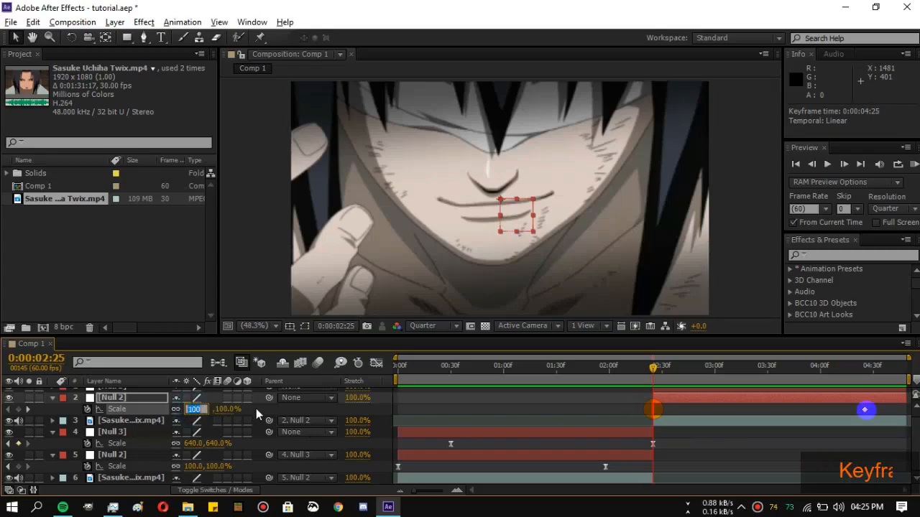
{"action": "type", "text": "25"}
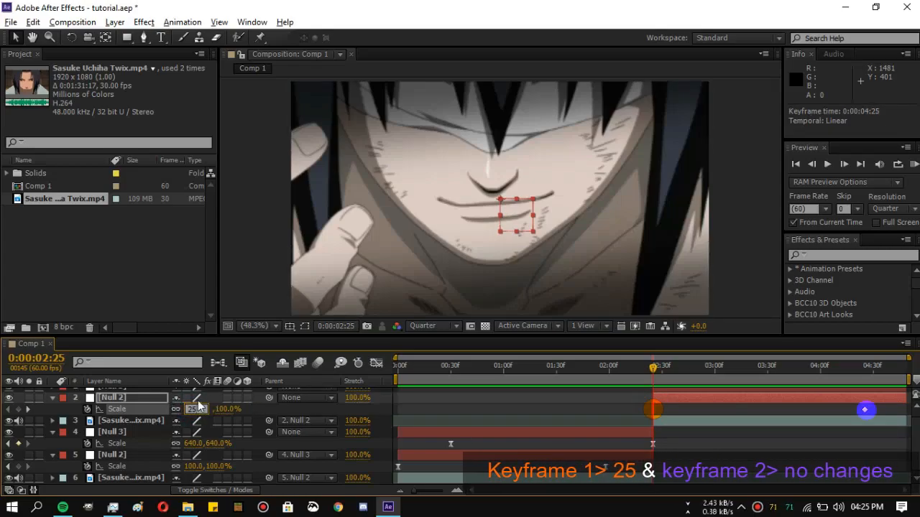
{"action": "key", "text": "Return"}
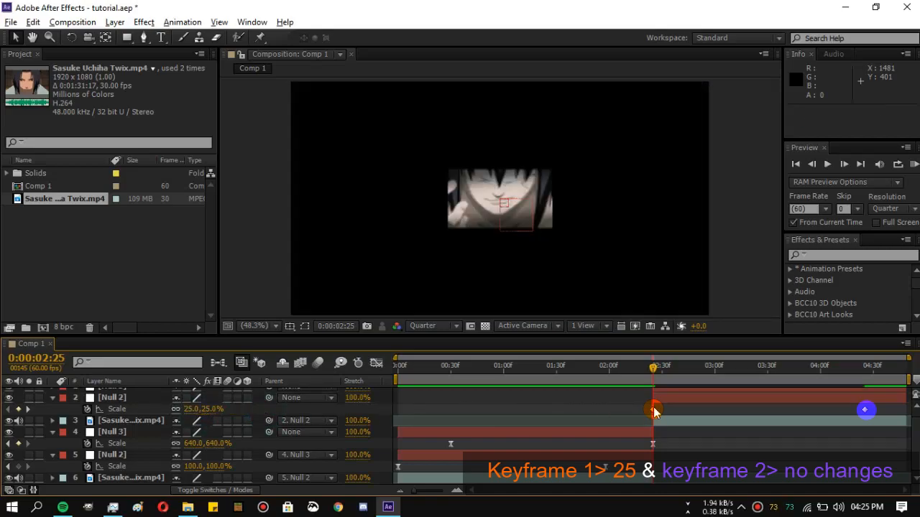
- Apply Easy Ease to the second clip's Null 2 scale keyframes and shape their graph to rise steeply, then flatten
{"action": "left_click_drag", "start_coordinate": [639, 406], "coordinate": [890, 415]}
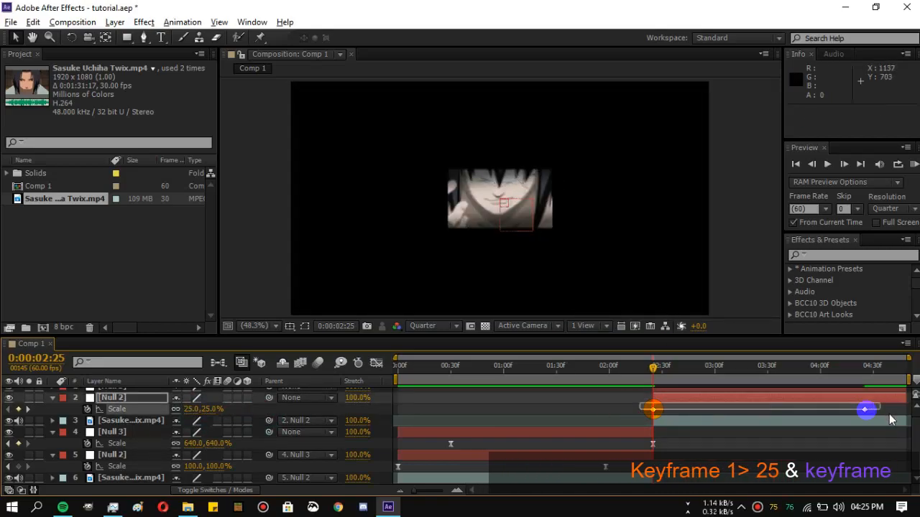
{"action": "key", "text": "F9"}
{"action": "left_click", "coordinate": [375, 362]}
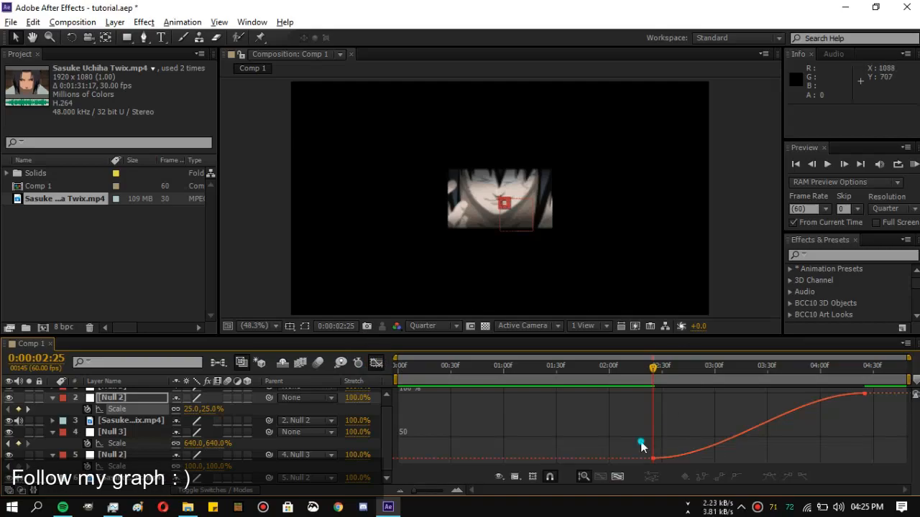
{"action": "left_click_drag", "start_coordinate": [711, 436], "coordinate": [671, 420]}
{"action": "left_click_drag", "start_coordinate": [628, 445], "coordinate": [654, 404]}
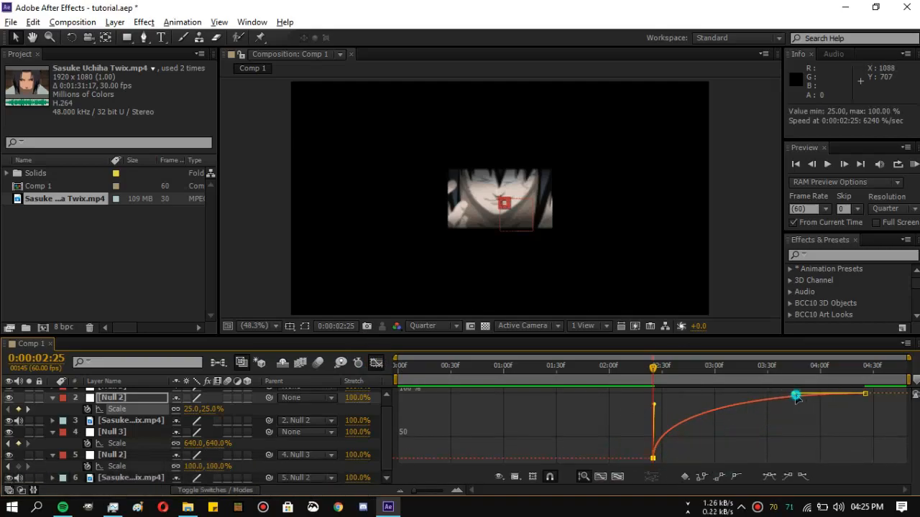
{"action": "left_click_drag", "start_coordinate": [654, 370], "coordinate": [664, 377]}
{"action": "left_click", "coordinate": [375, 363]}
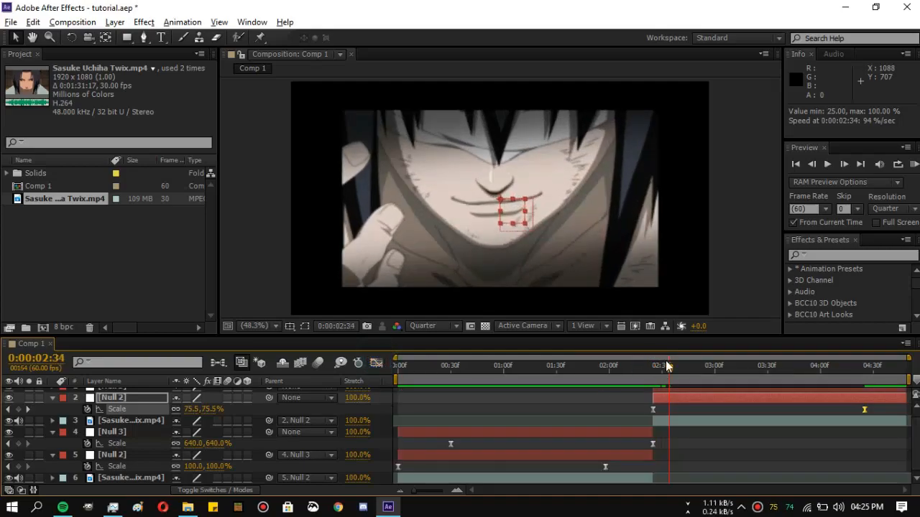
- Find the Motion Tile effect and apply it to the second Sasuke clip
{"action": "left_click", "coordinate": [761, 423]}
{"action": "left_click", "coordinate": [851, 255]}
{"action": "type", "text": "m"}
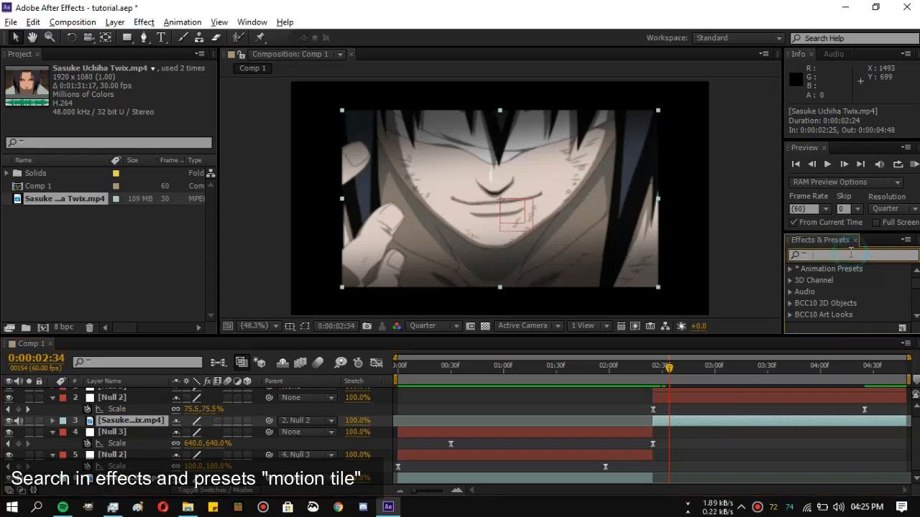
{"action": "type", "text": "otion tile"}
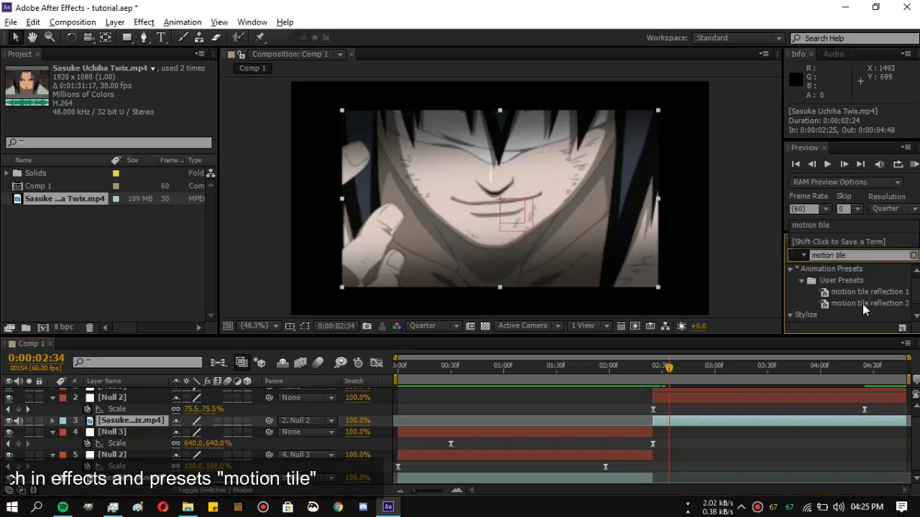
{"action": "scroll", "coordinate": [861, 307], "scroll_direction": "down", "scroll_amount": 2}
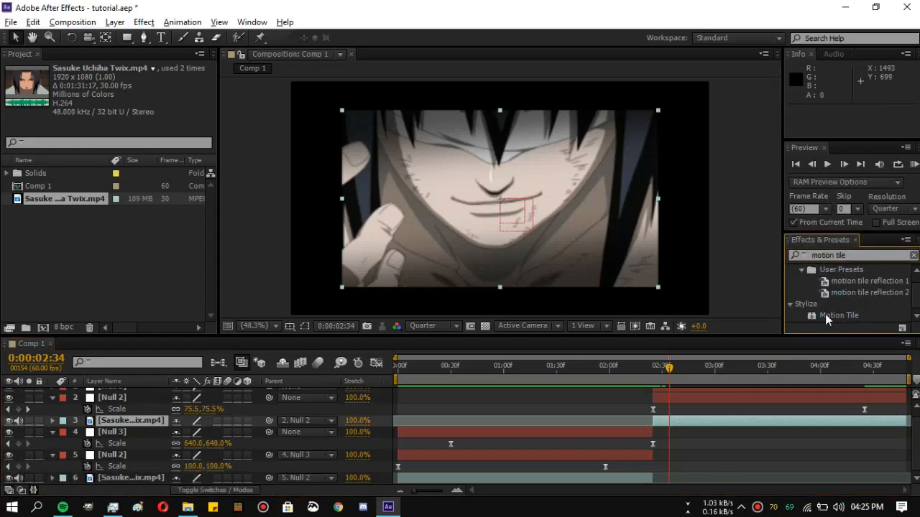
{"action": "left_click_drag", "start_coordinate": [838, 317], "coordinate": [758, 423]}
- Set the clip's Motion Tile output width and height to 450 and enable Mirror Edges
{"action": "left_click_drag", "start_coordinate": [669, 377], "coordinate": [652, 375]}
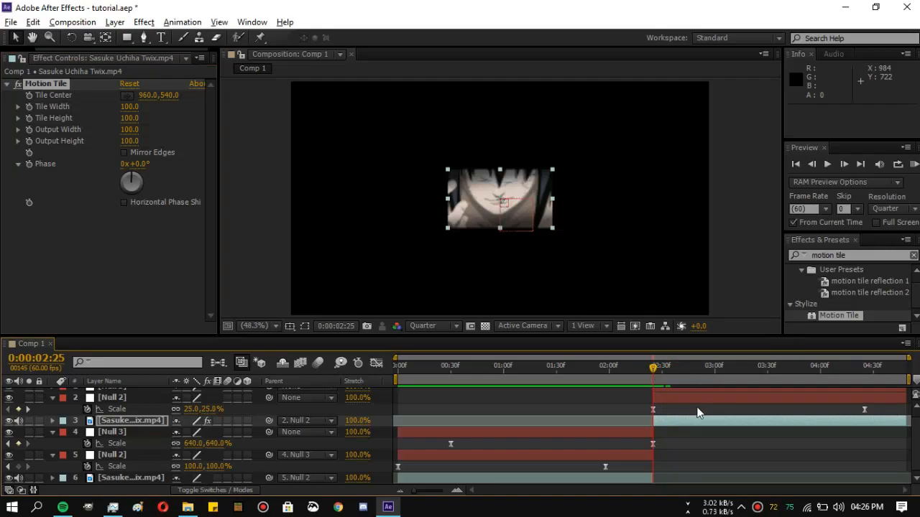
{"action": "left_click", "coordinate": [134, 129]}
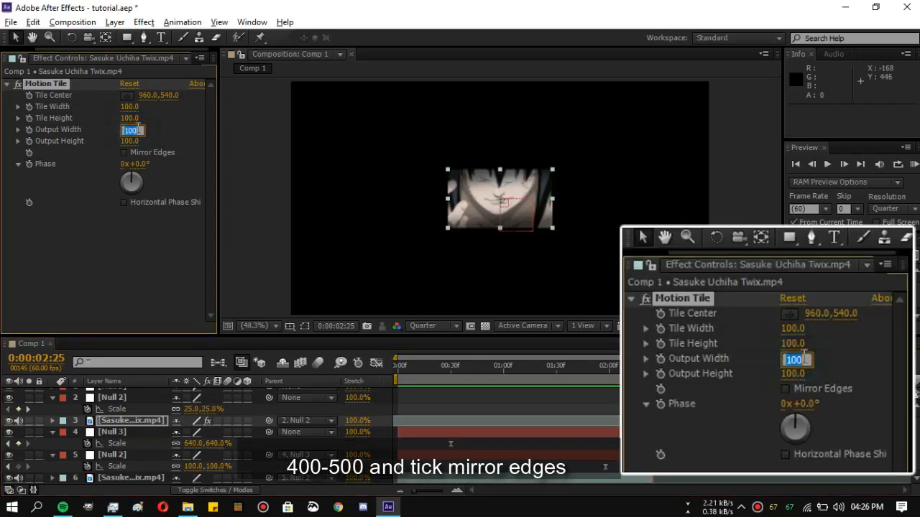
{"action": "type", "text": "450."}
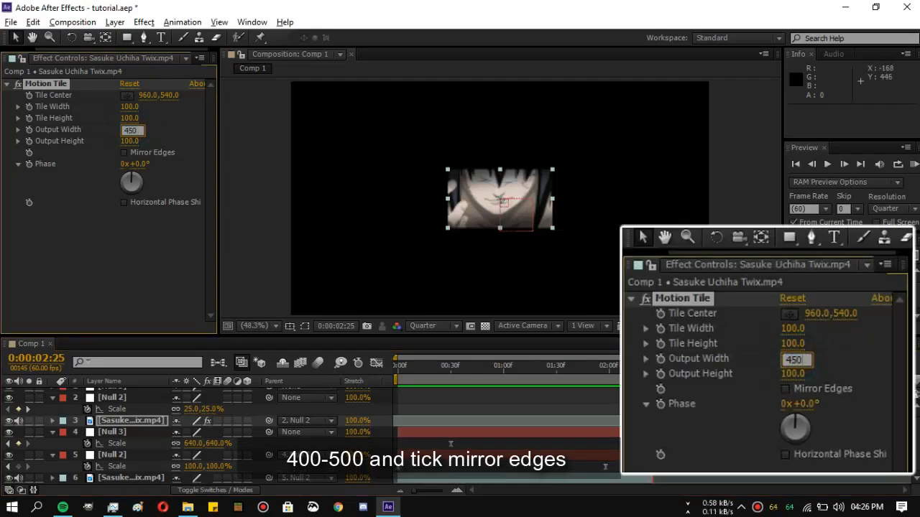
{"action": "left_click", "coordinate": [132, 142]}
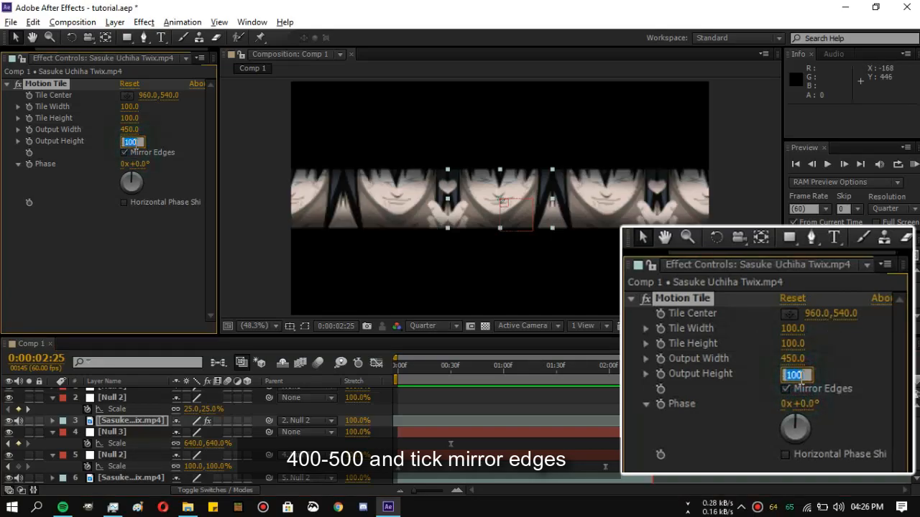
{"action": "type", "text": "450"}
{"action": "key", "text": "Return"}
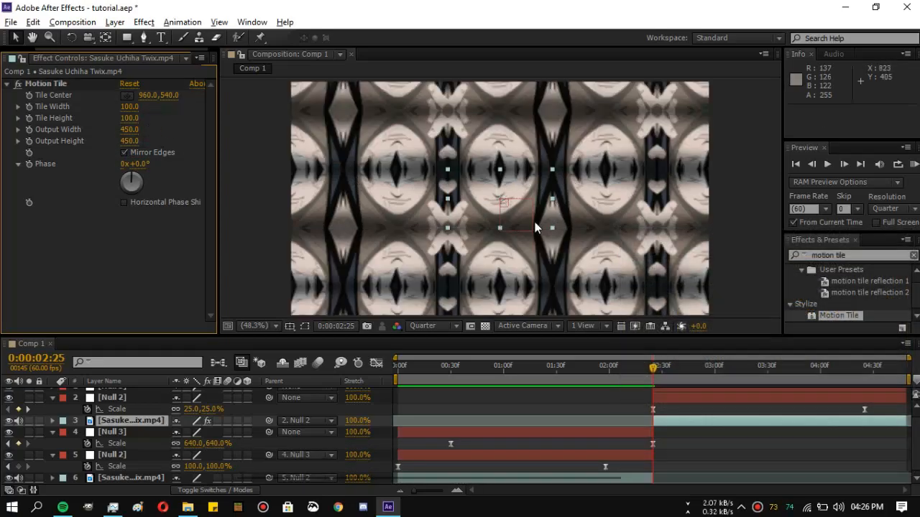
- Reveal the scale of the second clip's Null 3 and parent the second clip's Null 2 to 1. Null 3
{"action": "left_click", "coordinate": [652, 409]}
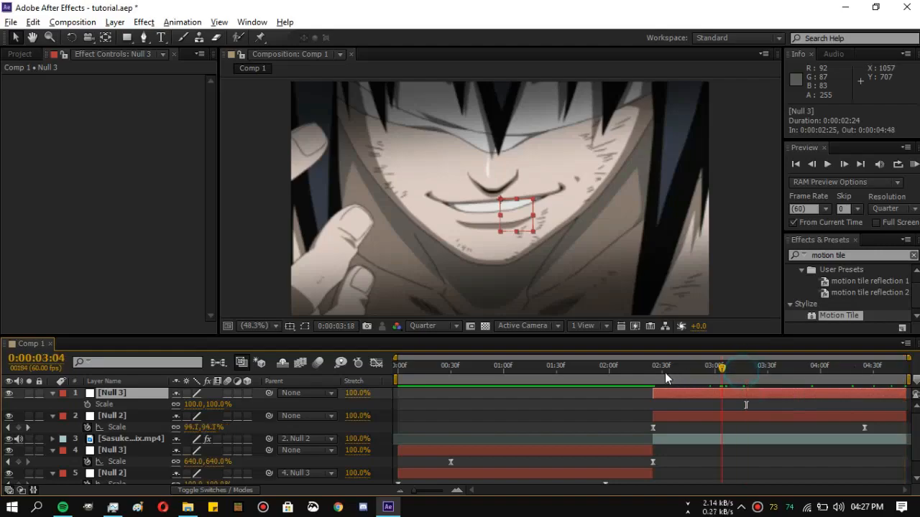
{"action": "left_click", "coordinate": [662, 371]}
{"action": "left_click", "coordinate": [721, 417]}
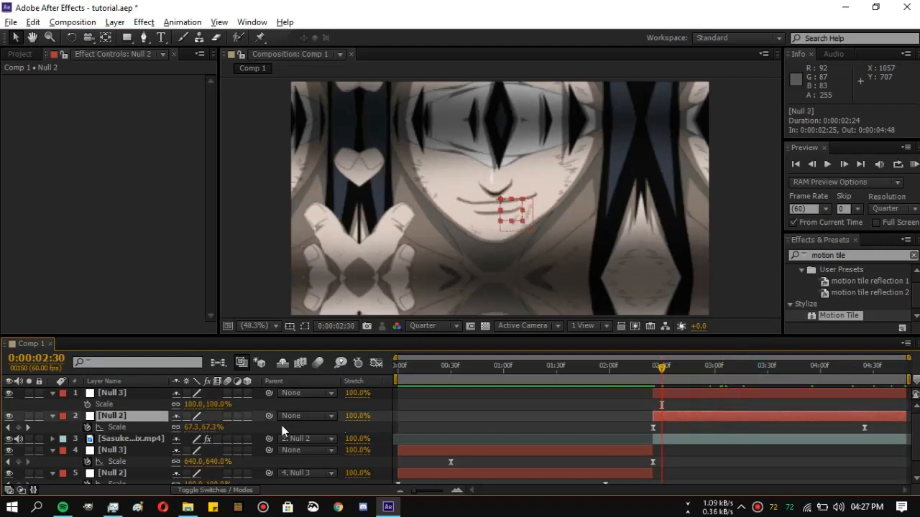
{"action": "left_click_drag", "start_coordinate": [270, 416], "coordinate": [103, 394]}
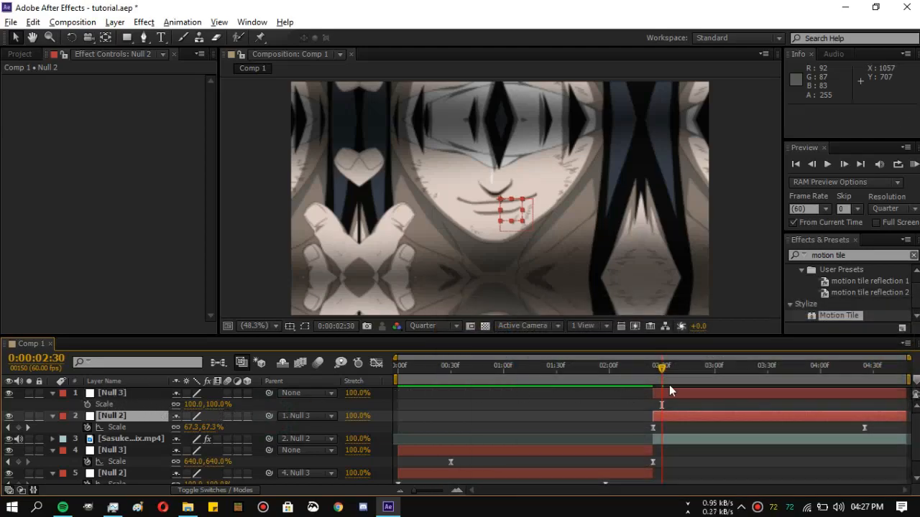
- Keyframe the second clip's Null 3 scale at 100% just before 0:00:03:00 and at 25% at 0:00:04:48
{"action": "left_click_drag", "start_coordinate": [694, 383], "coordinate": [909, 379]}
{"action": "left_click", "coordinate": [710, 401]}
{"action": "left_click", "coordinate": [87, 406]}
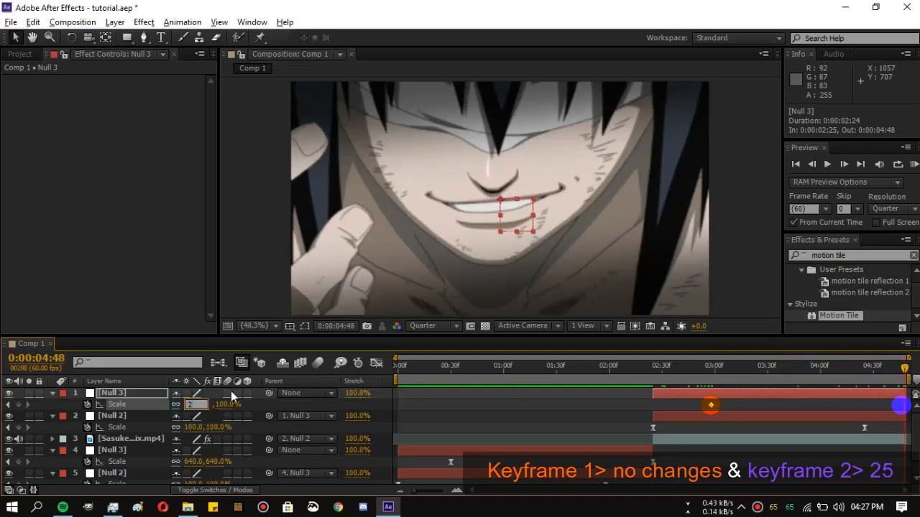
{"action": "key", "text": "Return"}
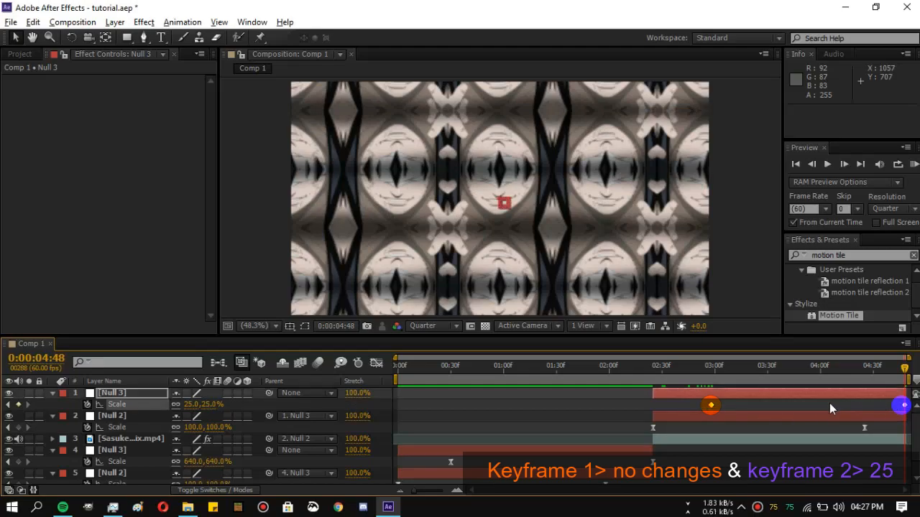
- Apply Easy Ease to the second clip's Null 3 scale keyframes and shape their graph to drop steeply at the end
{"action": "right_click", "coordinate": [711, 406]}
{"action": "mouse_move", "coordinate": [810, 398]}
{"action": "left_click", "coordinate": [611, 311]}
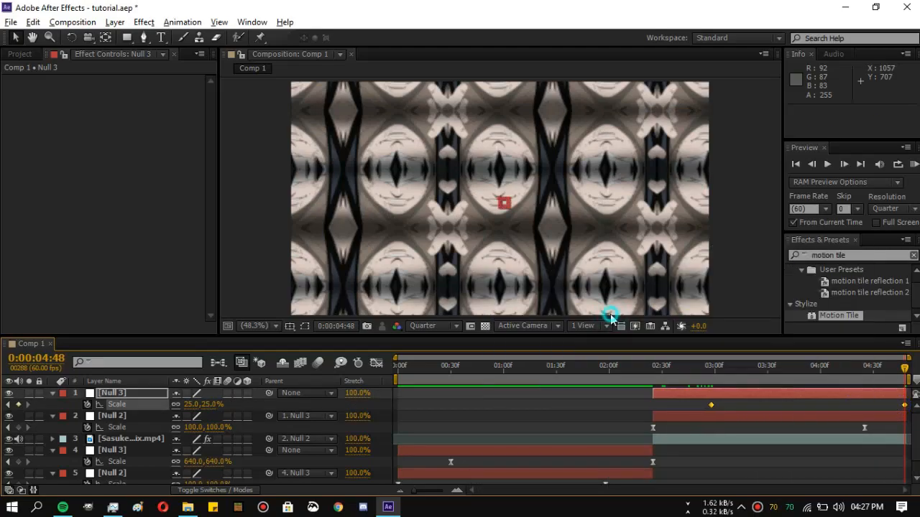
{"action": "left_click", "coordinate": [376, 363]}
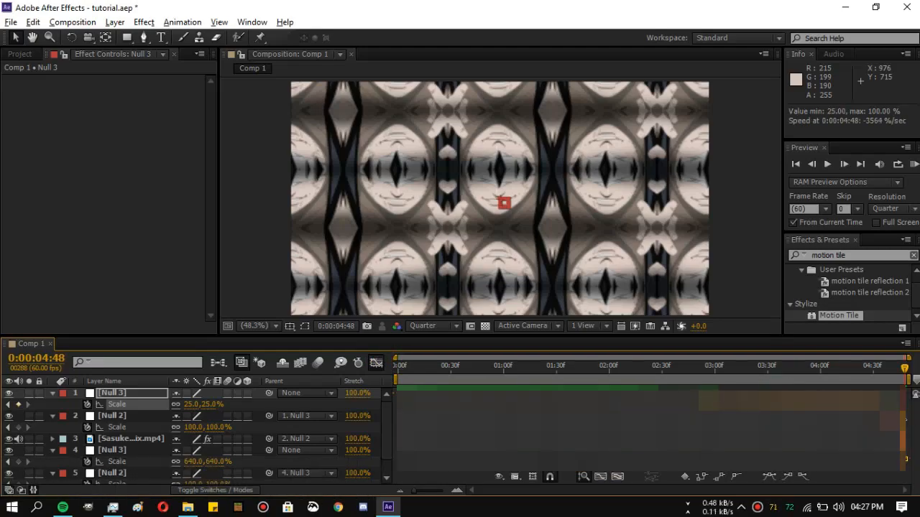
- Play back the finished zoom transitions and return to 0:00:00:00
{"action": "key", "text": "space"}
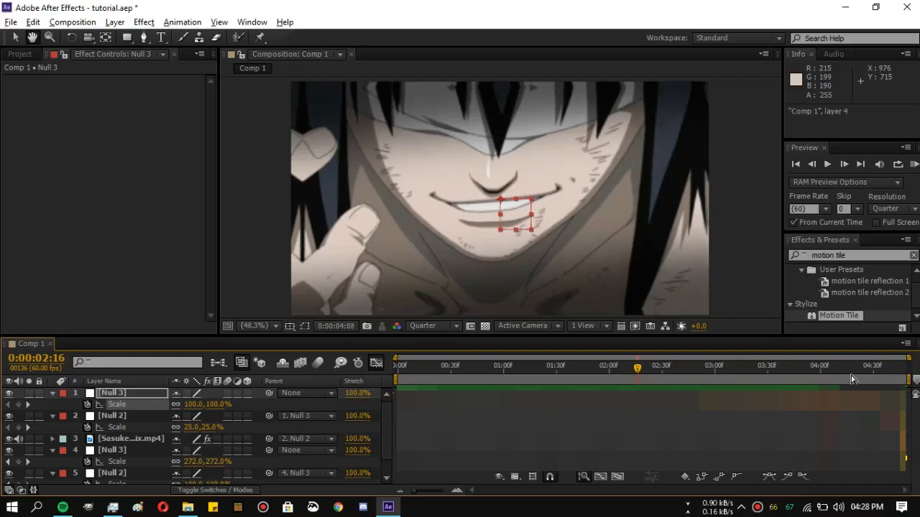
{"action": "left_click_drag", "start_coordinate": [694, 368], "coordinate": [394, 370]}
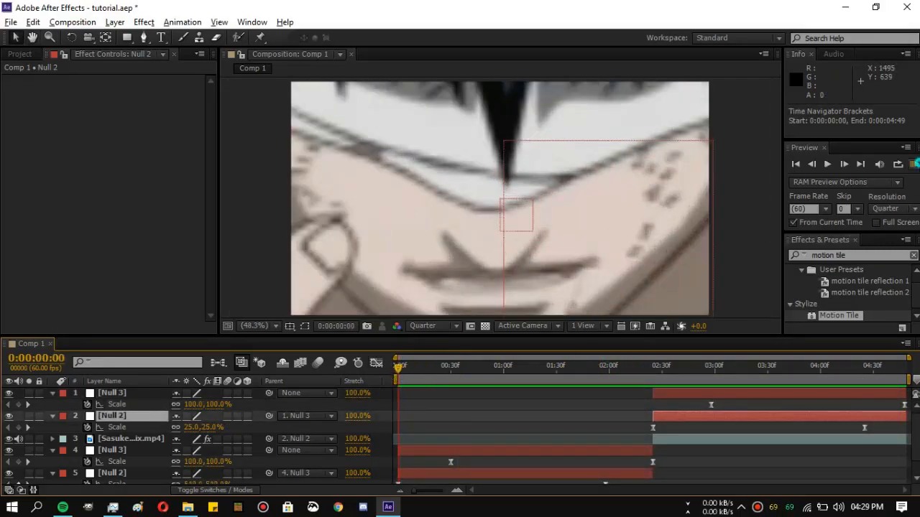
- Preview the transitions and move the second clip's first Null 2 scale keyframe to 0:00:02:24
{"action": "left_click", "coordinate": [914, 164]}
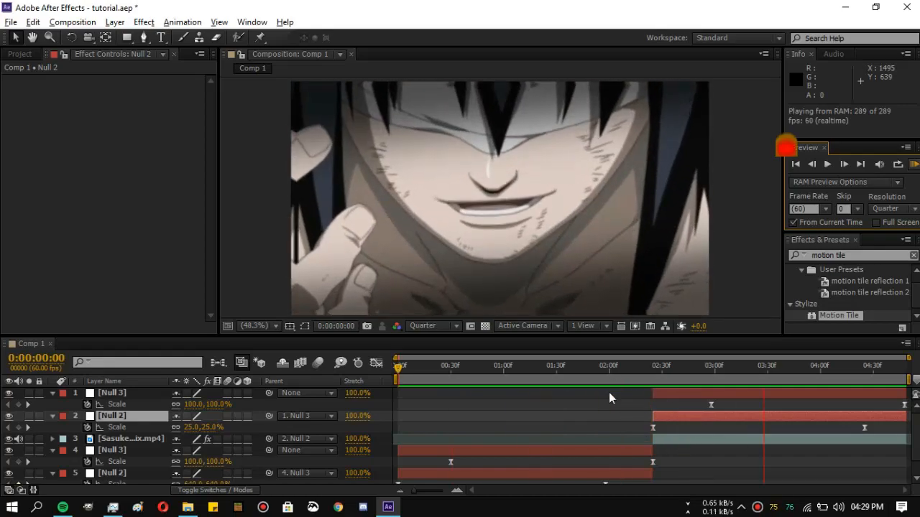
{"action": "left_click_drag", "start_coordinate": [649, 370], "coordinate": [651, 370]}
{"action": "left_click", "coordinate": [653, 428]}
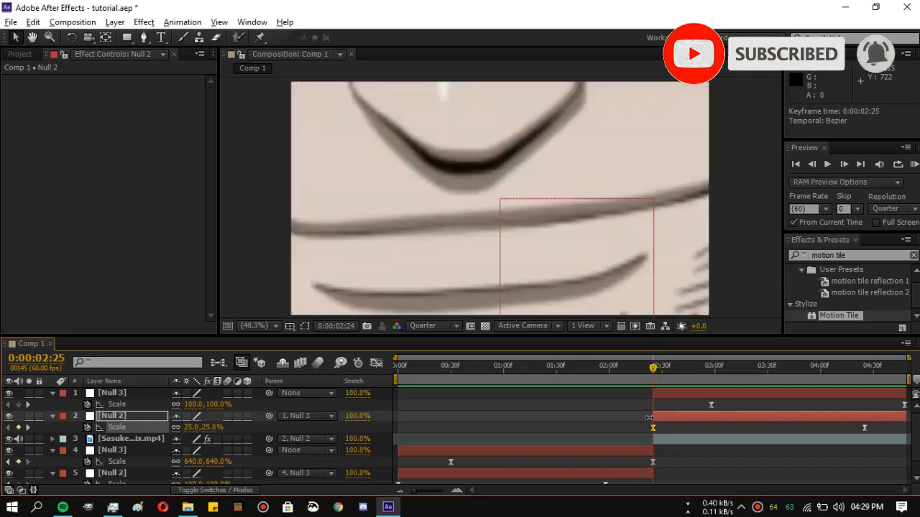
{"action": "left_click_drag", "start_coordinate": [653, 429], "coordinate": [651, 430]}
- Move the last scale keyframe of the first clip's Null 3 to 0:00:02:26
{"action": "left_click", "coordinate": [652, 462]}
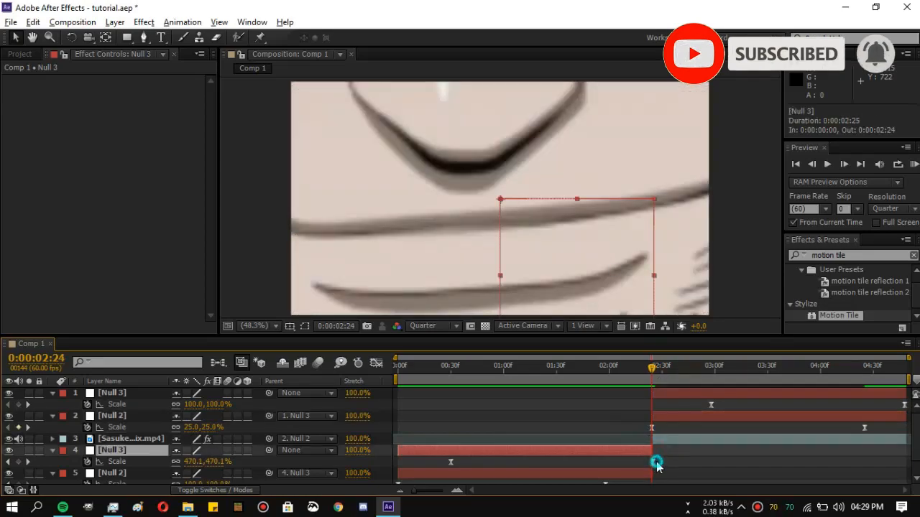
{"action": "key", "text": "="}
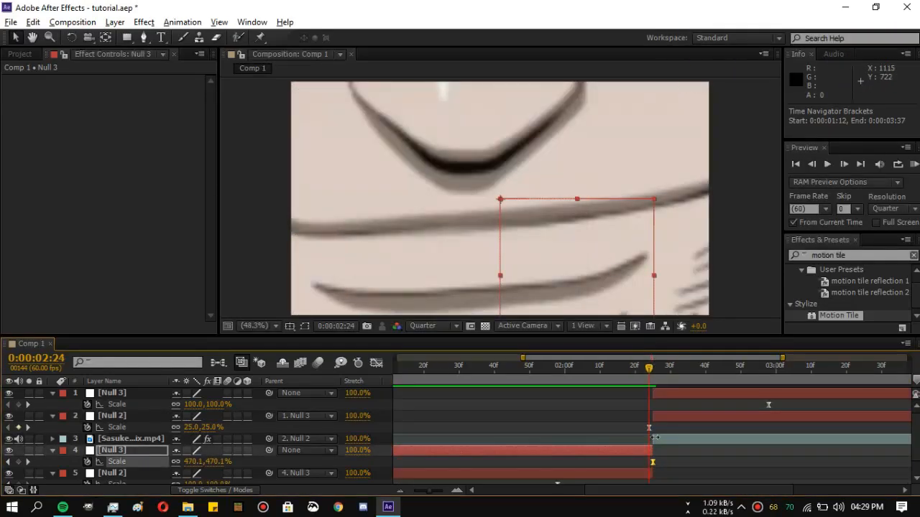
{"action": "left_click", "coordinate": [661, 370]}
{"action": "double_click", "coordinate": [652, 462]}
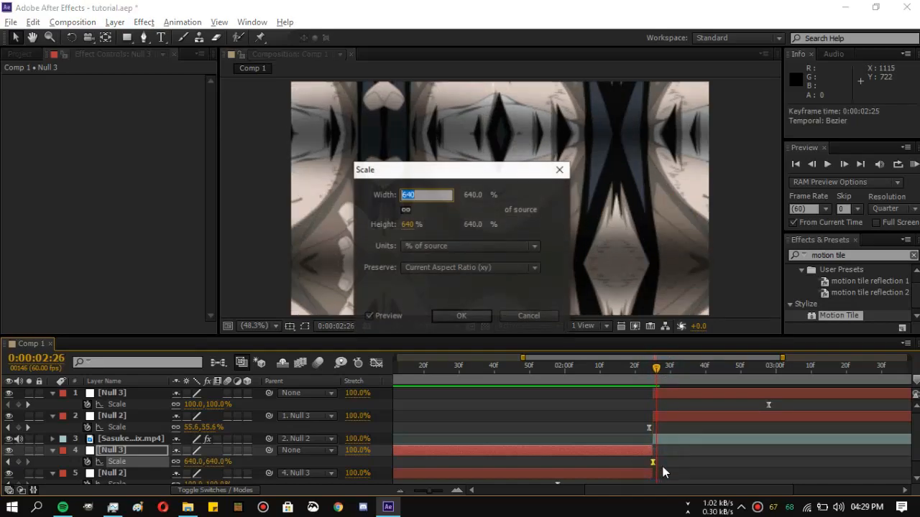
{"action": "left_click", "coordinate": [546, 316]}
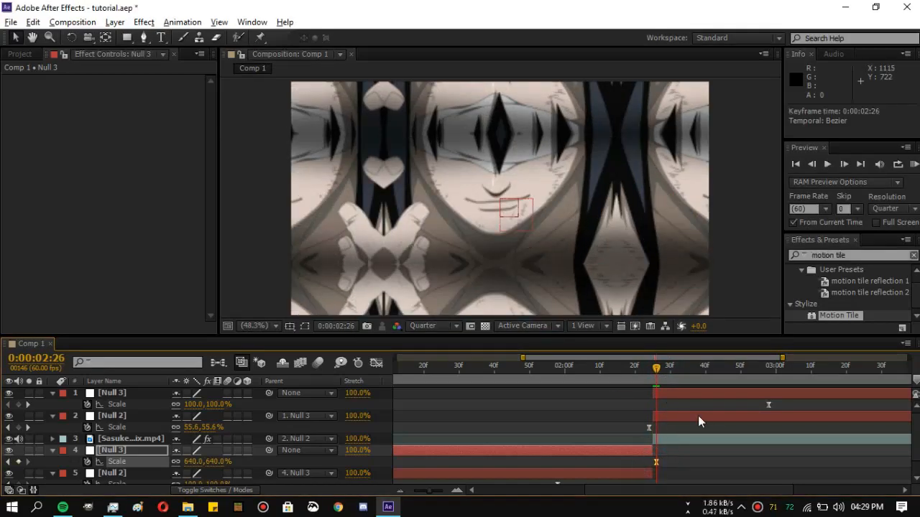
{"action": "key", "text": "minus"}
- Play back the adjusted zoom transitions from 0:00:00:00
{"action": "left_click_drag", "start_coordinate": [453, 371], "coordinate": [404, 376]}
{"action": "key", "text": "space"}
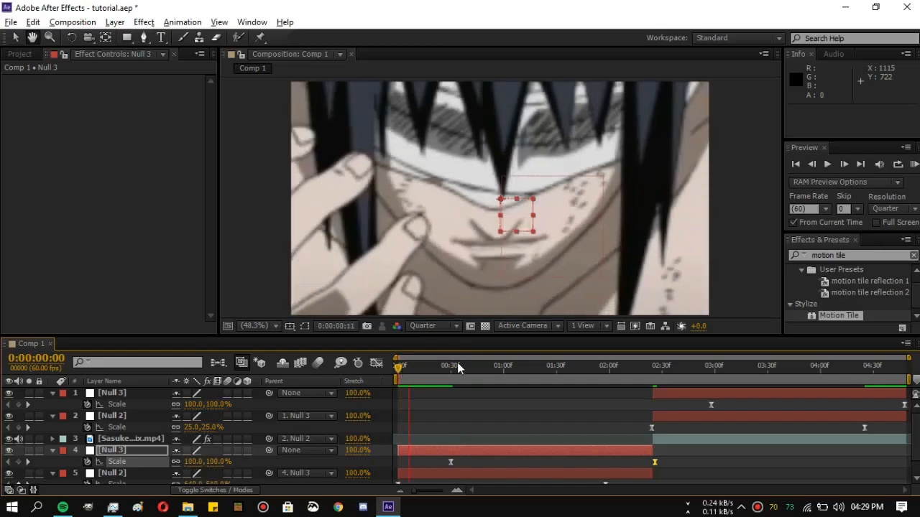
{"action": "left_click", "coordinate": [913, 163]}
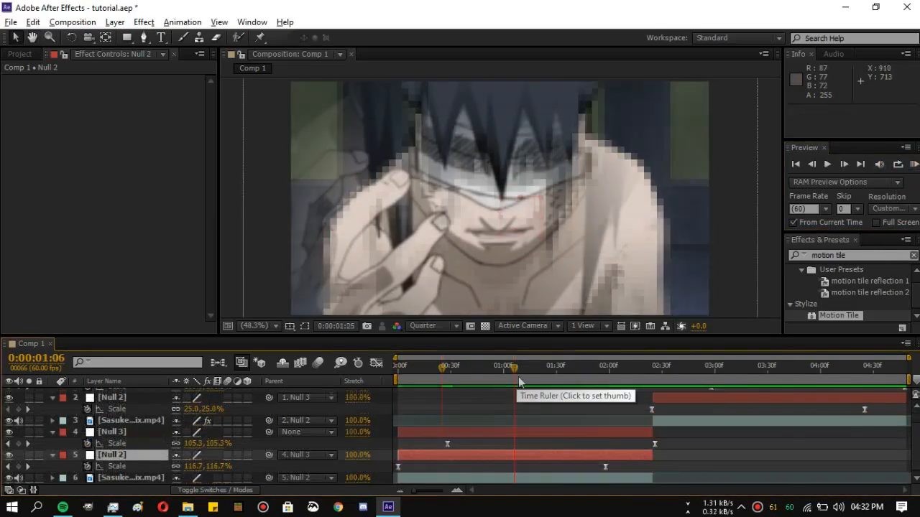
{"action": "left_click", "coordinate": [554, 368]}
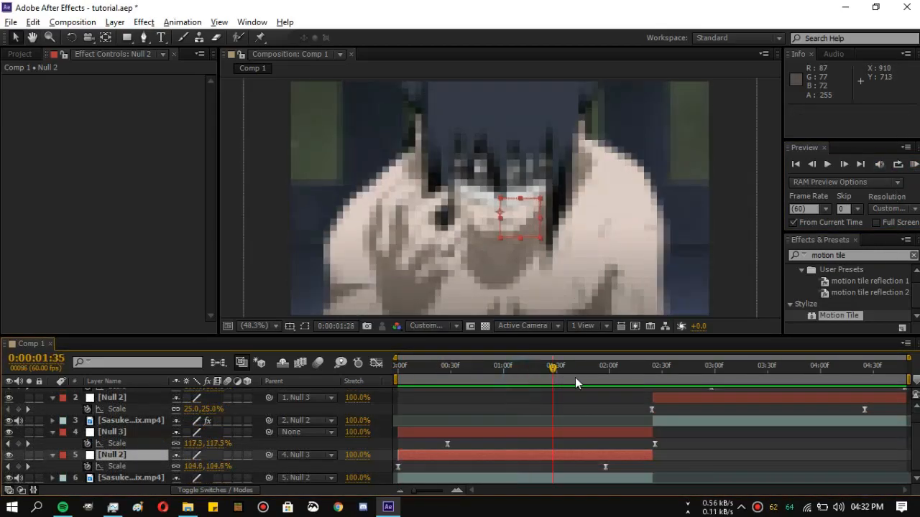
{"action": "left_click", "coordinate": [400, 368]}
{"action": "left_click", "coordinate": [913, 164]}
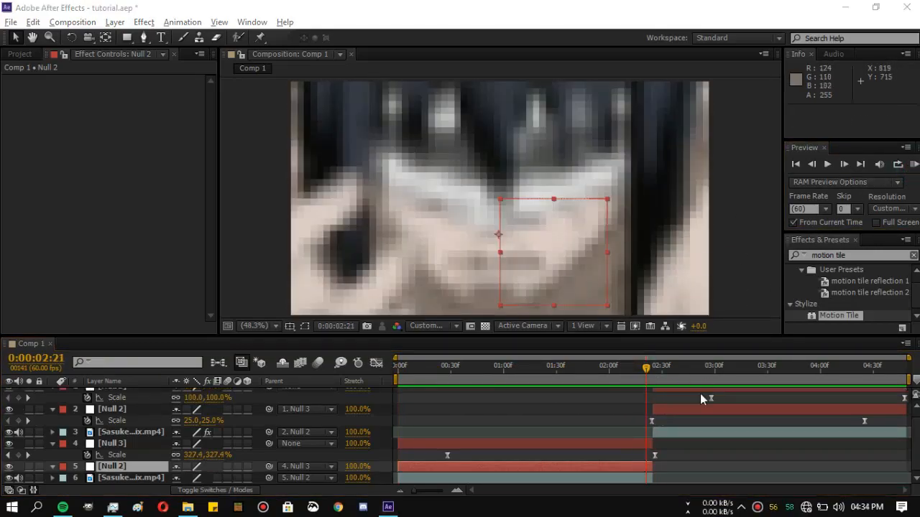
- Collapse the properties of all layers and enable motion blur for the composition and all six layers
{"action": "left_click_drag", "start_coordinate": [625, 374], "coordinate": [641, 372]}
{"action": "left_click", "coordinate": [485, 407]}
{"action": "key", "text": "ctrl+a"}
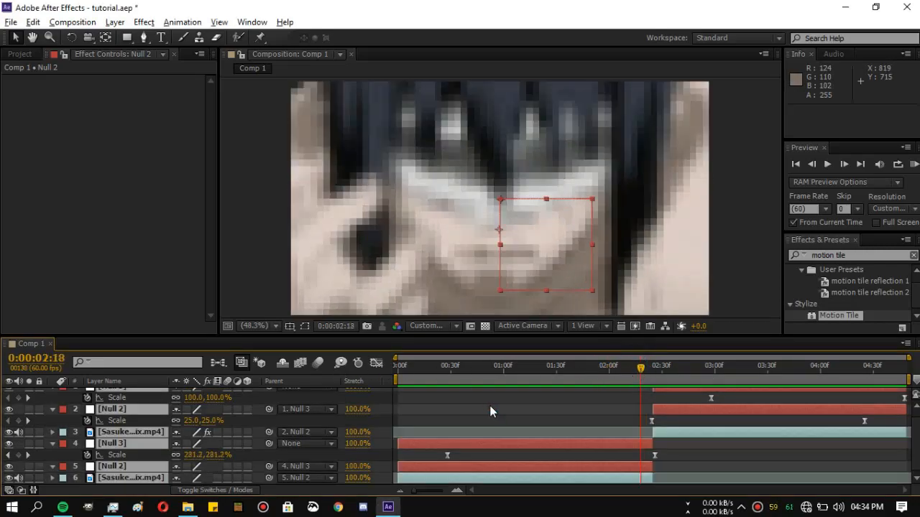
{"action": "key", "text": "m"}
{"action": "left_click", "coordinate": [556, 469]}
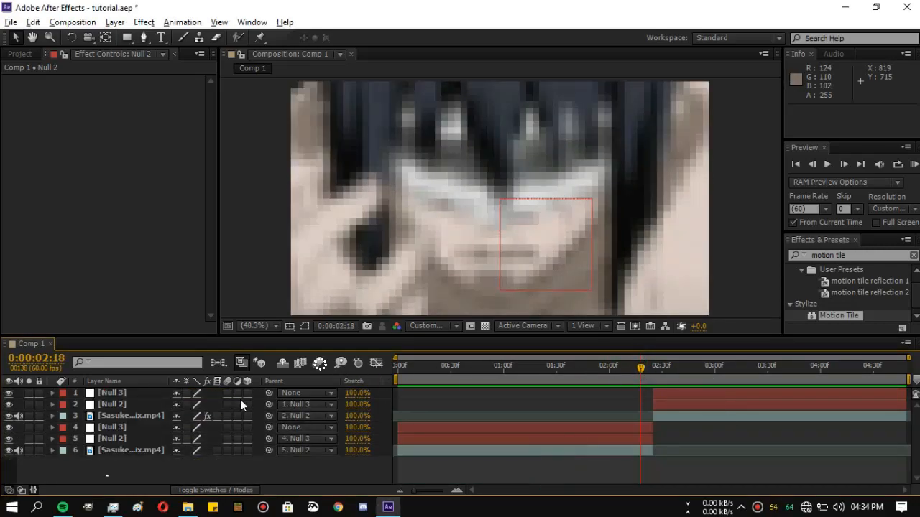
{"action": "left_click", "coordinate": [319, 362]}
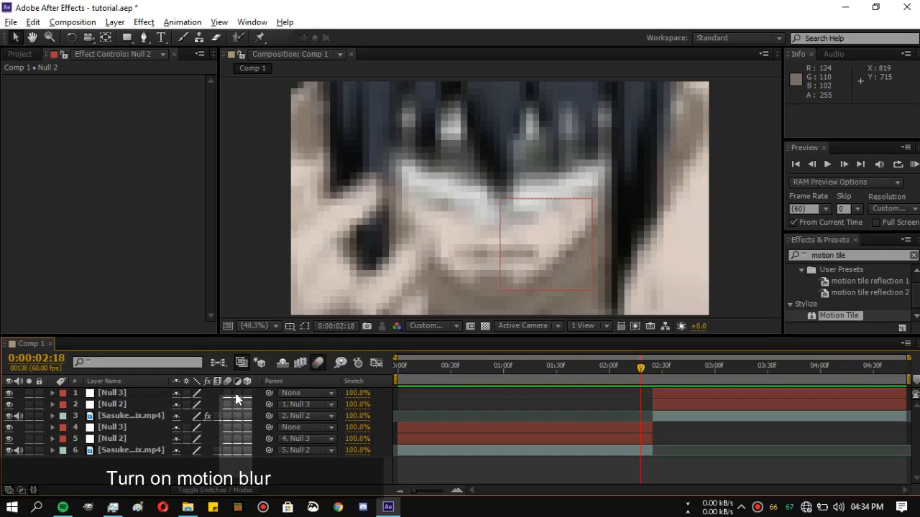
{"action": "left_click_drag", "start_coordinate": [227, 393], "coordinate": [227, 450]}
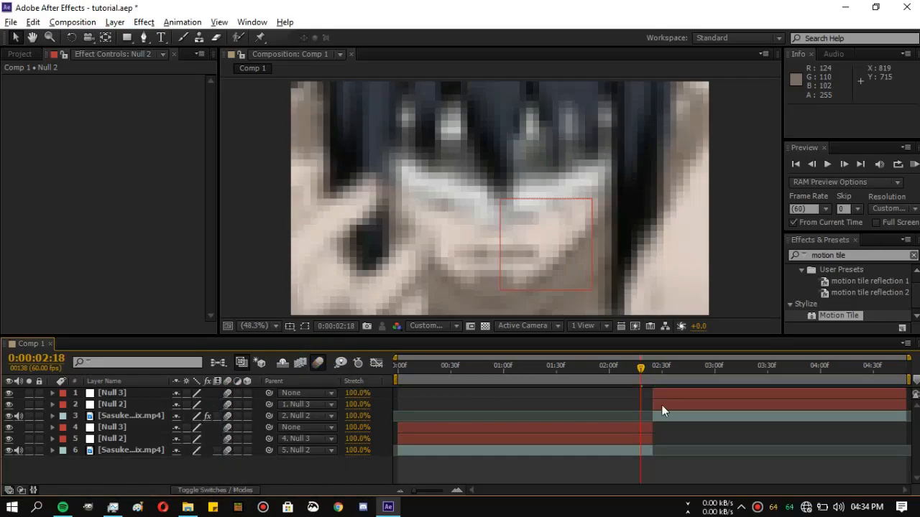
- Review the basic settings and the advanced motion blur settings of the composition
{"action": "left_click", "coordinate": [72, 22]}
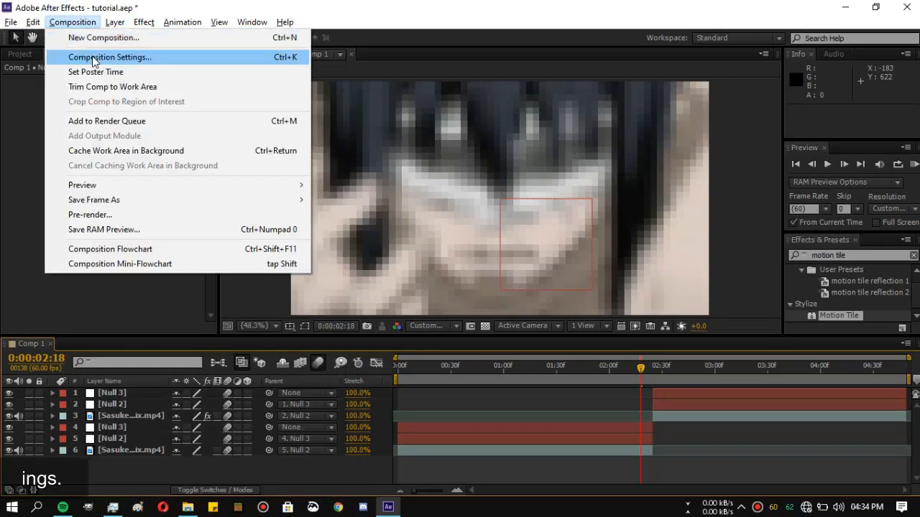
{"action": "left_click", "coordinate": [112, 57]}
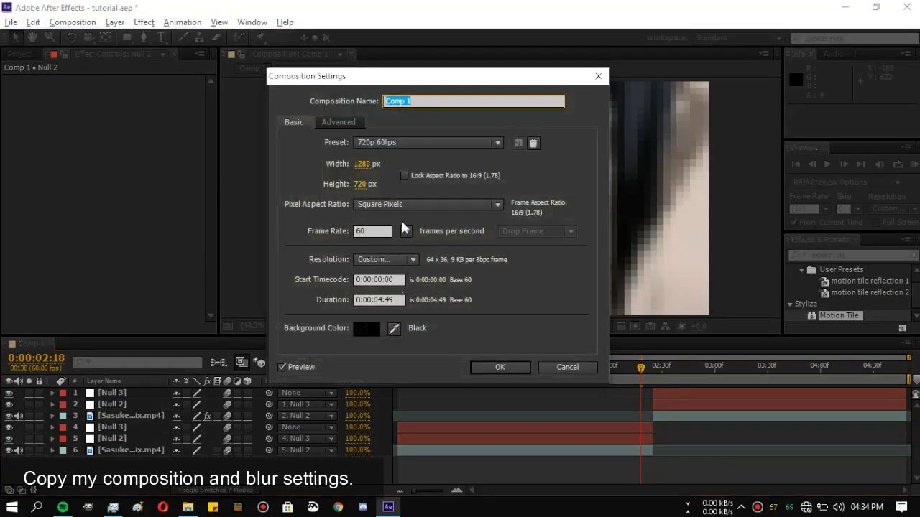
{"action": "left_click", "coordinate": [339, 123]}
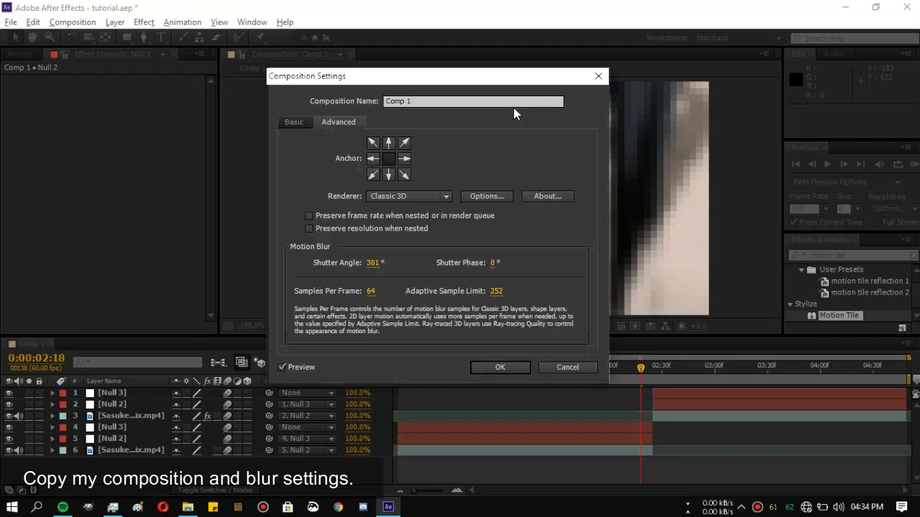
{"action": "left_click", "coordinate": [495, 370]}
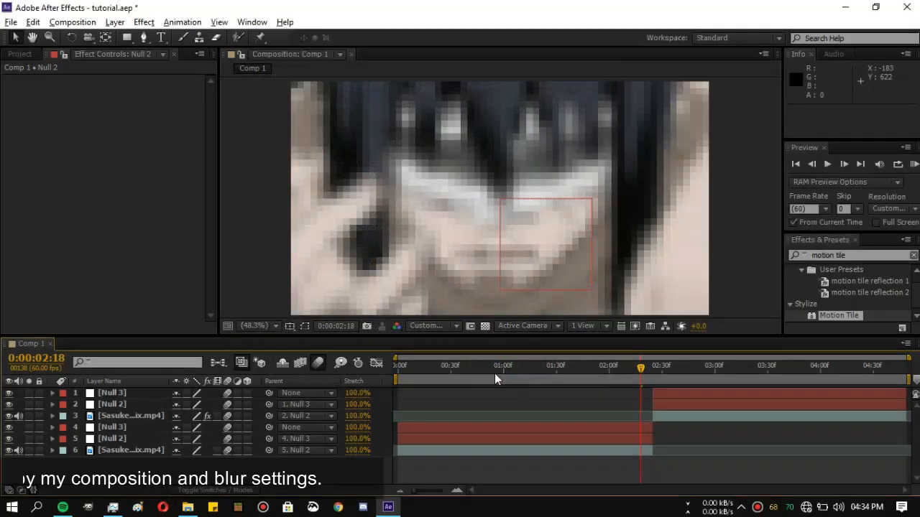
- Play back the motion-blurred zoom transitions from the start
{"action": "left_click_drag", "start_coordinate": [493, 369], "coordinate": [384, 369]}
{"action": "key", "text": "space"}
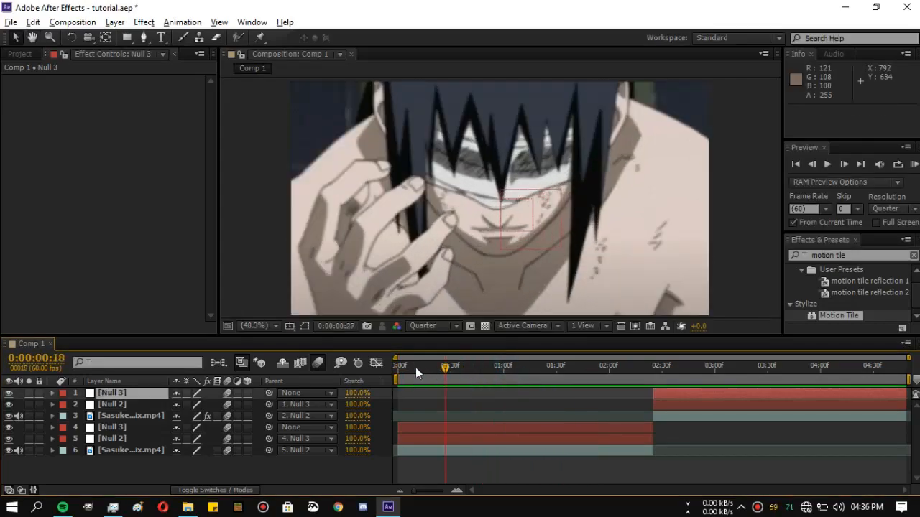
{"action": "left_click", "coordinate": [913, 164]}
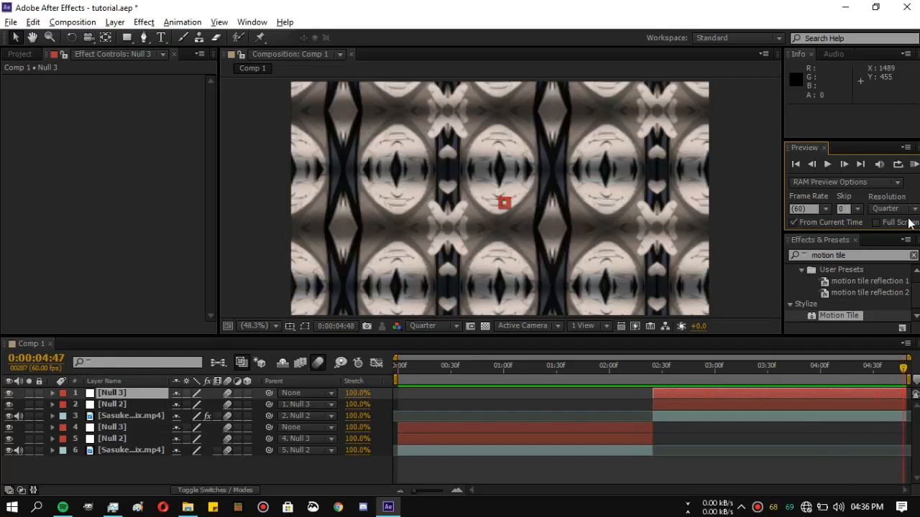
- Reveal the scale of the second clip's Null 3 and move its last keyframe past the clip's end to 0:00:04:51
{"action": "left_click_drag", "start_coordinate": [906, 367], "coordinate": [902, 368]}
{"action": "key", "text": "Page_Down"}
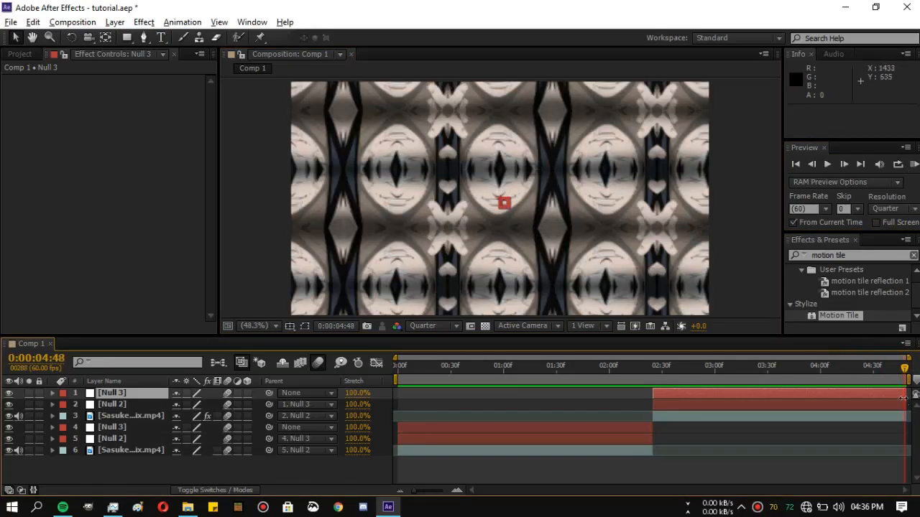
{"action": "key", "text": "s"}
{"action": "key", "text": "Page_Down"}
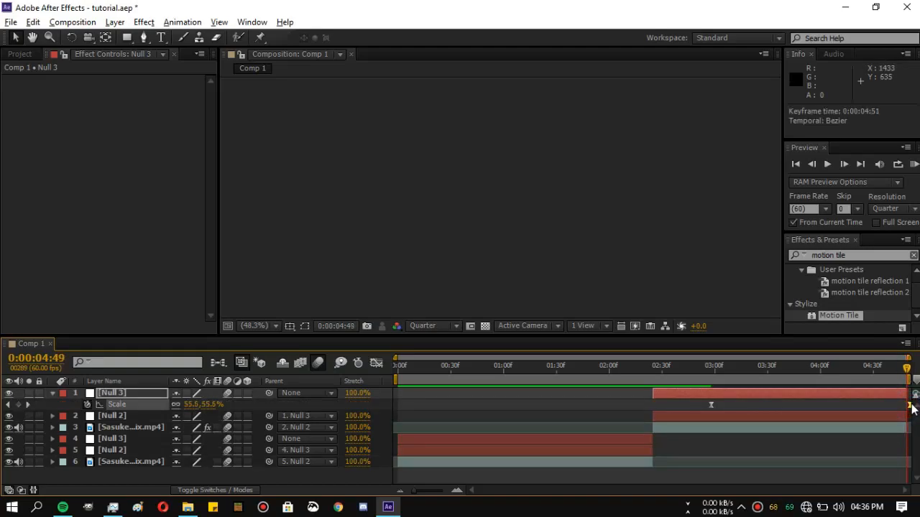
{"action": "scroll", "coordinate": [903, 413], "scroll_direction": "up", "scroll_amount": 2}
{"action": "left_click_drag", "start_coordinate": [902, 414], "coordinate": [750, 426]}
{"action": "scroll", "coordinate": [888, 415], "scroll_direction": "down", "scroll_amount": 3}
{"action": "left_click", "coordinate": [709, 367]}
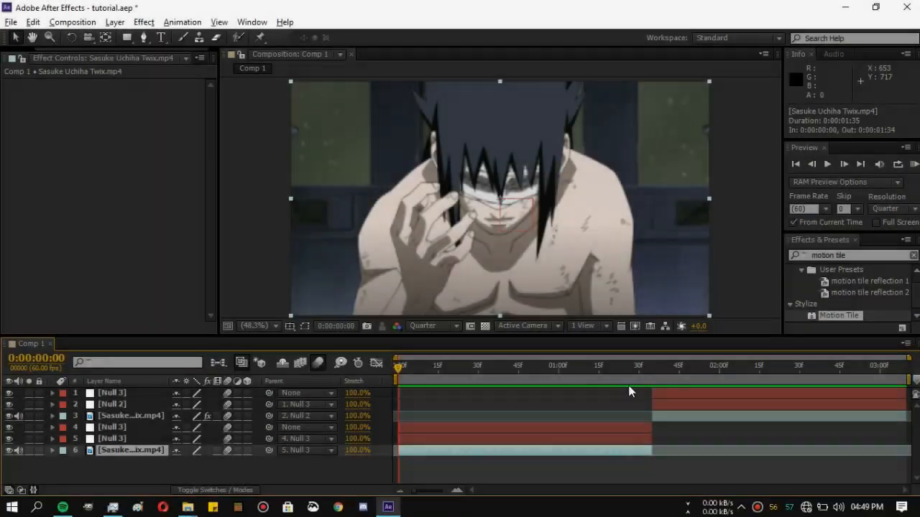
- Keyframe the rotation of layer 5, the first clip's Null 3, at 180° at 0:00:00:00 and 0° at 0:00:01:08
{"action": "left_click", "coordinate": [403, 367]}
{"action": "left_click_drag", "start_coordinate": [619, 367], "coordinate": [399, 367]}
{"action": "left_click", "coordinate": [412, 436]}
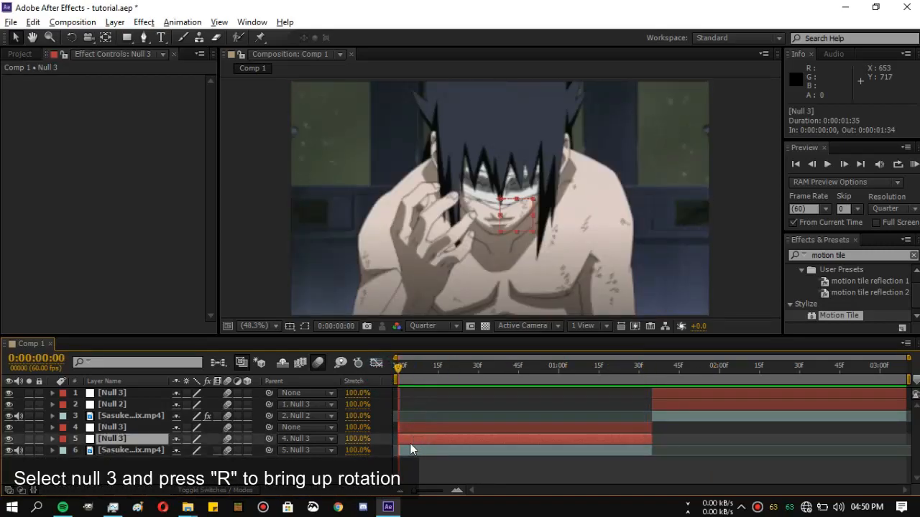
{"action": "key", "text": "r"}
{"action": "left_click", "coordinate": [87, 450]}
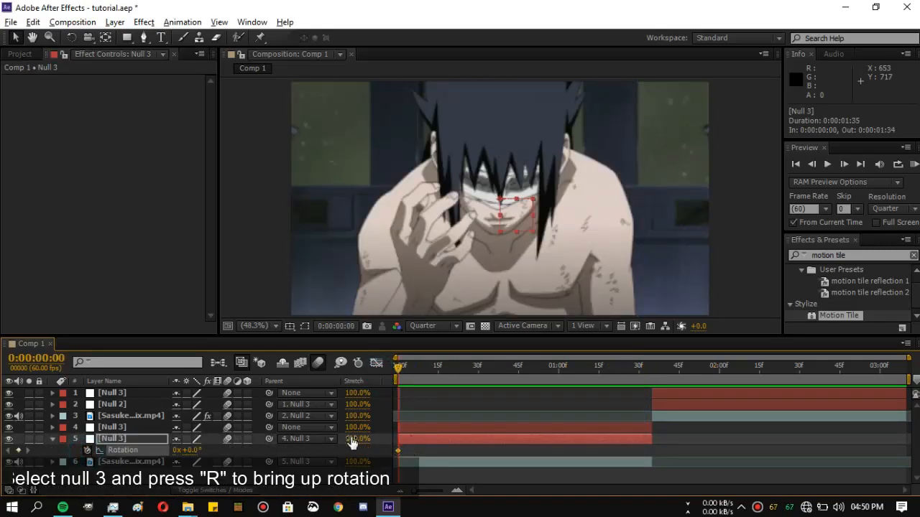
{"action": "left_click_drag", "start_coordinate": [401, 450], "coordinate": [577, 449]}
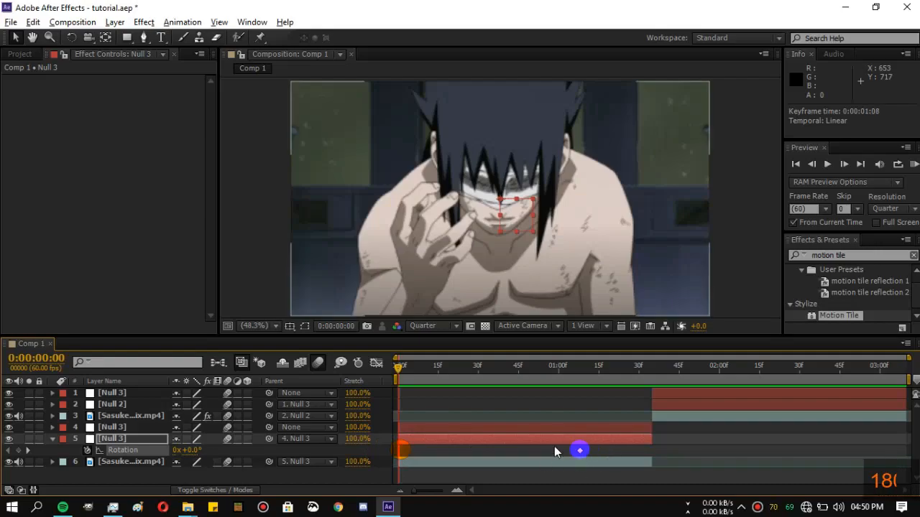
{"action": "left_click", "coordinate": [193, 447]}
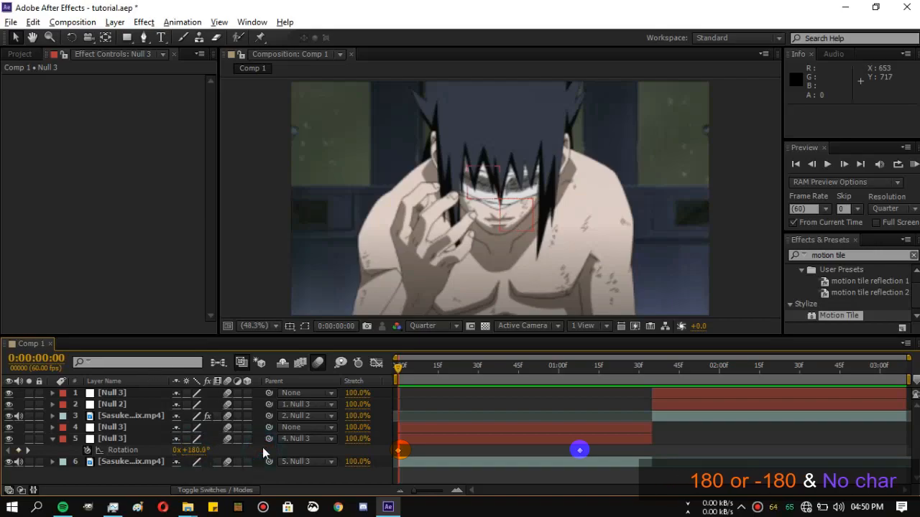
{"action": "key", "text": "Return"}
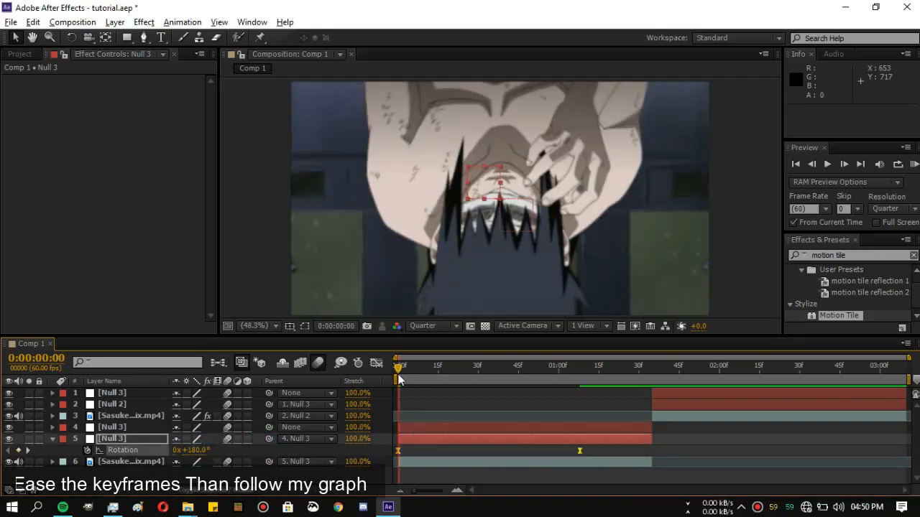
- Shape the graph of layer 5's eased rotation keyframes to drop steeply at the start and level out gradually
{"action": "left_click", "coordinate": [376, 362]}
{"action": "left_click", "coordinate": [398, 394]}
{"action": "left_click_drag", "start_coordinate": [459, 393], "coordinate": [371, 442]}
{"action": "left_click_drag", "start_coordinate": [519, 461], "coordinate": [393, 443]}
{"action": "left_click", "coordinate": [377, 364]}
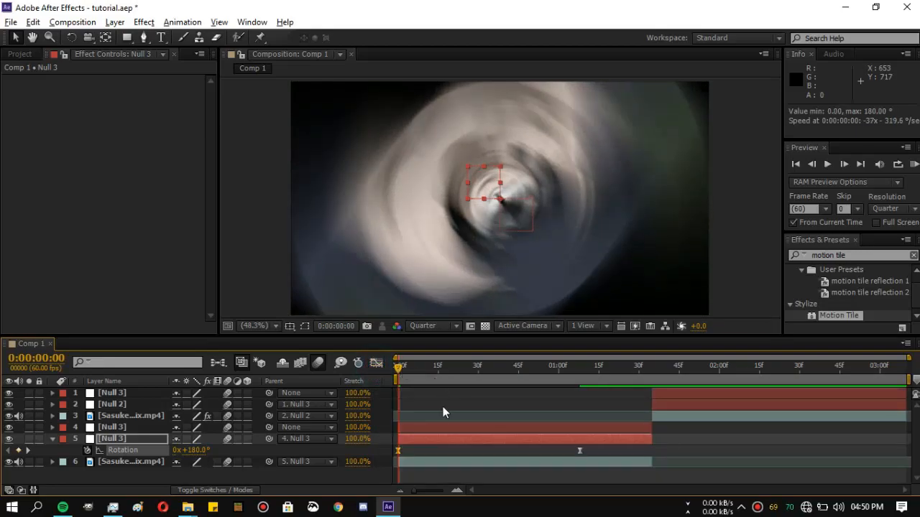
- Apply Motion Tile to the first clip with output width and height 150 and mirrored edges
{"action": "left_click", "coordinate": [484, 464]}
{"action": "left_click", "coordinate": [839, 315]}
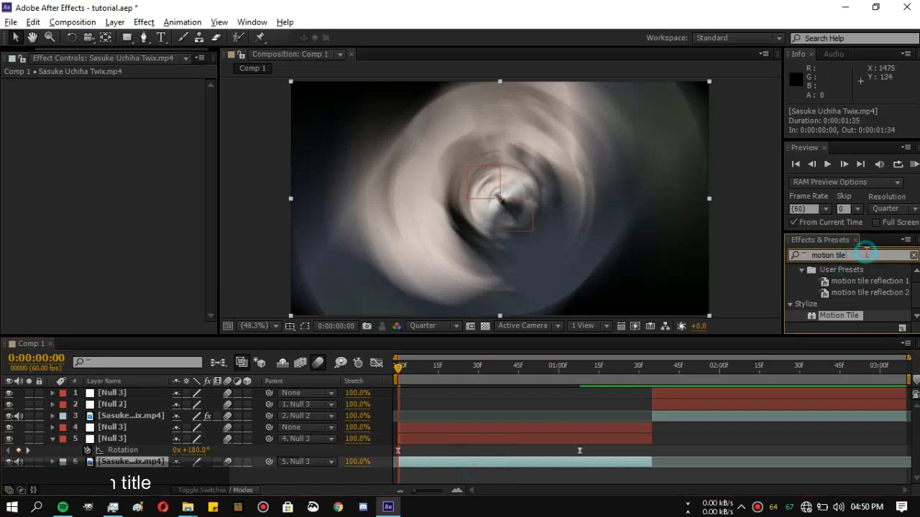
{"action": "double_click", "coordinate": [813, 317]}
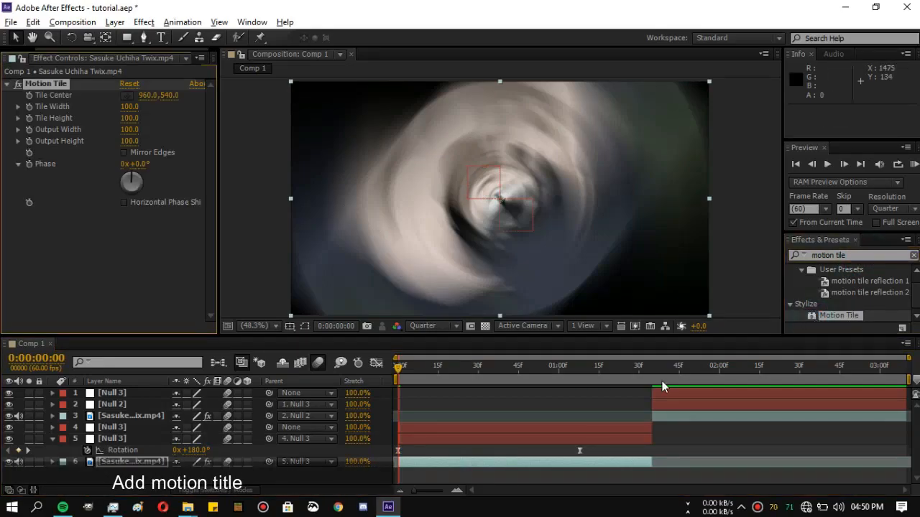
{"action": "left_click", "coordinate": [134, 131]}
{"action": "type", "text": "120"}
{"action": "key", "text": "Return"}
{"action": "left_click", "coordinate": [150, 153]}
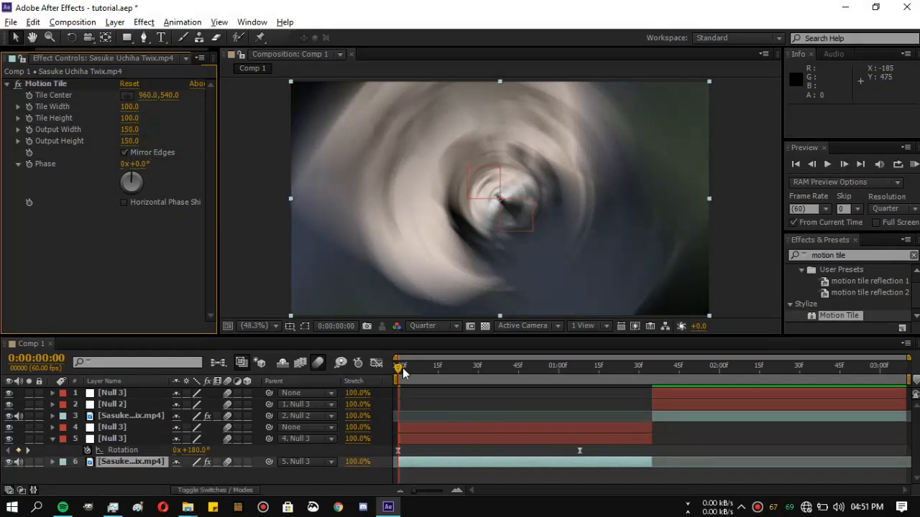
- Set the first clip's Motion Tile output width to 250 and output height to 350, and play back the spin from the start
{"action": "key", "text": "space"}
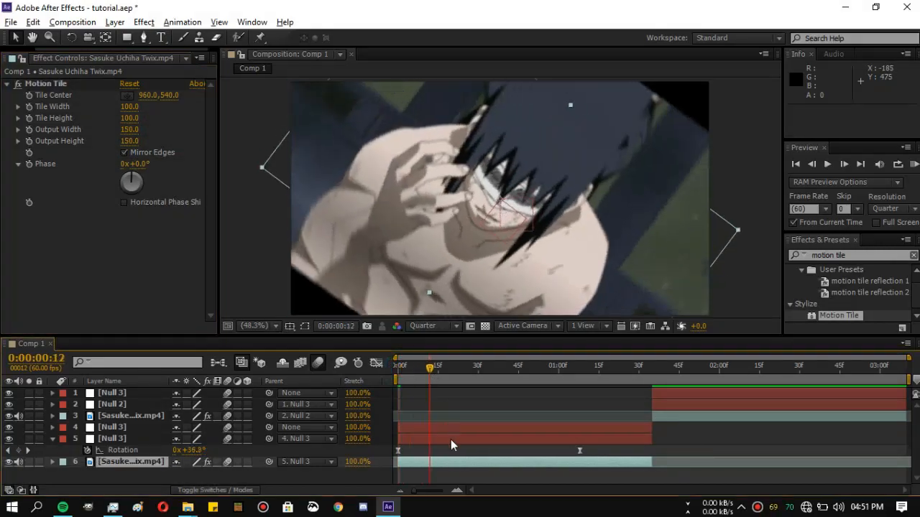
{"action": "left_click_drag", "start_coordinate": [136, 146], "coordinate": [154, 142]}
{"action": "left_click", "coordinate": [133, 131]}
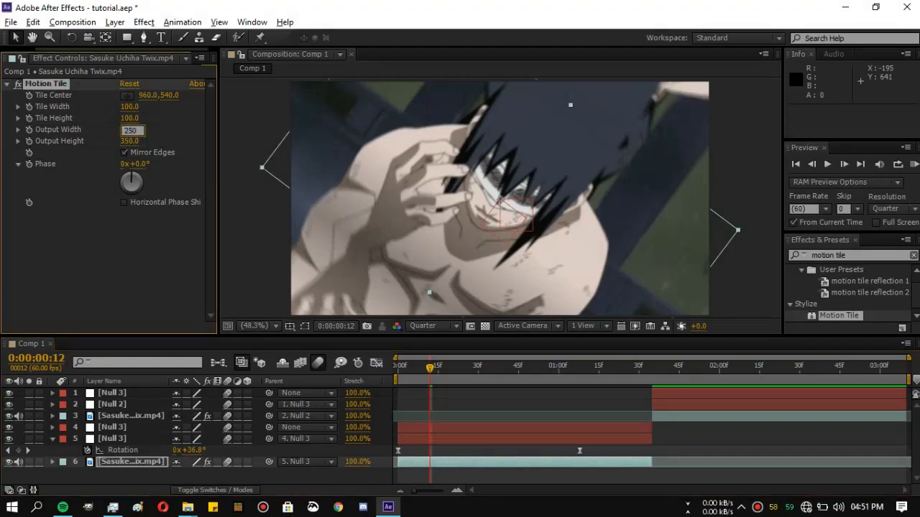
{"action": "left_click", "coordinate": [162, 121]}
{"action": "left_click_drag", "start_coordinate": [412, 368], "coordinate": [376, 363]}
{"action": "key", "text": "space"}
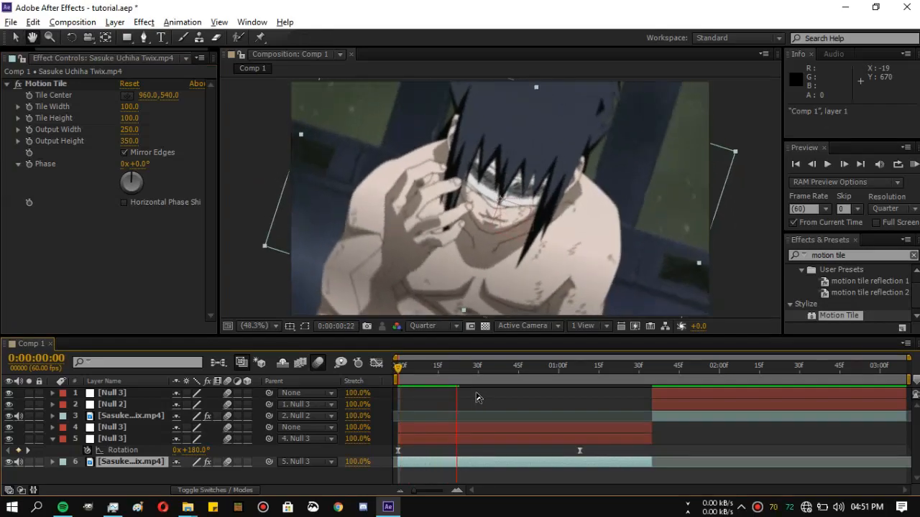
- Keyframe the rotation of layer 4, the first clip's upper Null 3, from 0° about 25 frames in to -120° at 0:00:01:35
{"action": "left_click", "coordinate": [527, 428]}
{"action": "key", "text": "r"}
{"action": "left_click_drag", "start_coordinate": [454, 367], "coordinate": [635, 390]}
{"action": "left_click", "coordinate": [87, 440]}
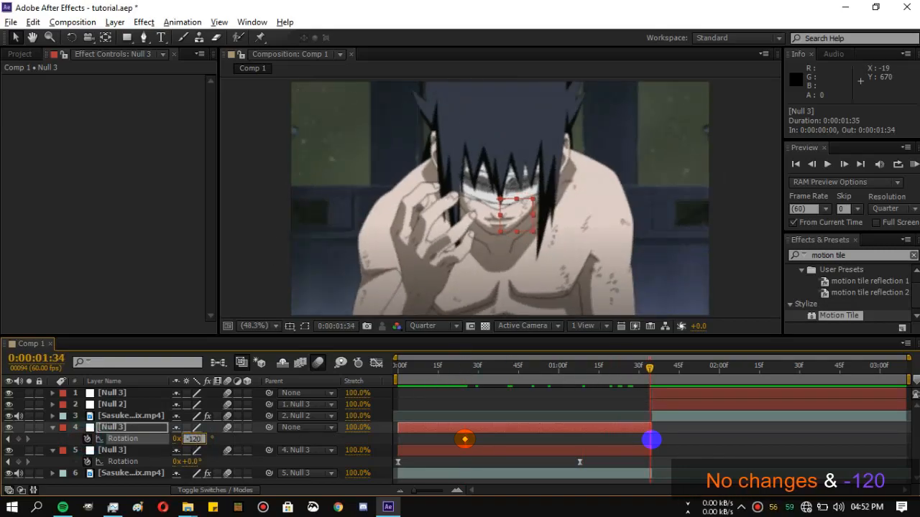
{"action": "type", "text": "-120"}
{"action": "key", "text": "Return"}
{"action": "left_click", "coordinate": [652, 441]}
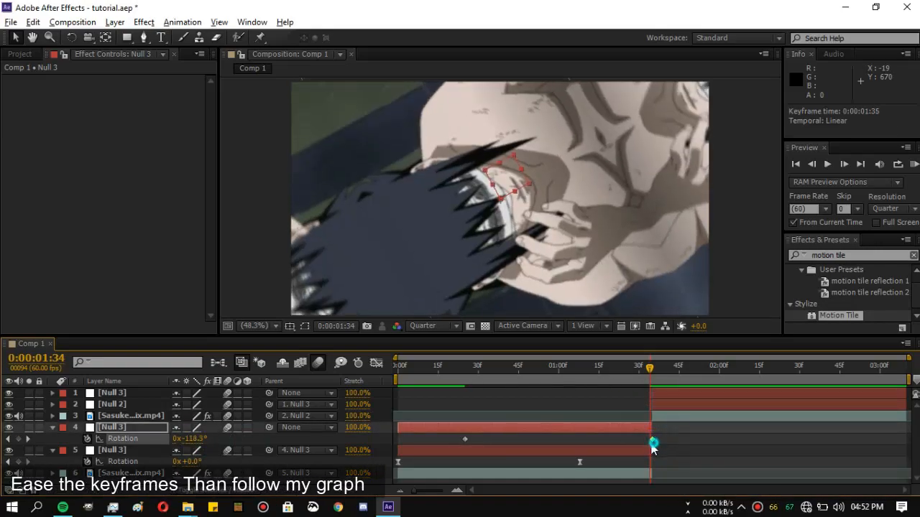
- Ease layer 4's rotation keyframes, shape their graph to start flat and drop steeply at the end, and preview the cut
{"action": "right_click", "coordinate": [465, 440]}
{"action": "mouse_move", "coordinate": [589, 432]}
{"action": "left_click", "coordinate": [694, 346]}
{"action": "left_click", "coordinate": [376, 363]}
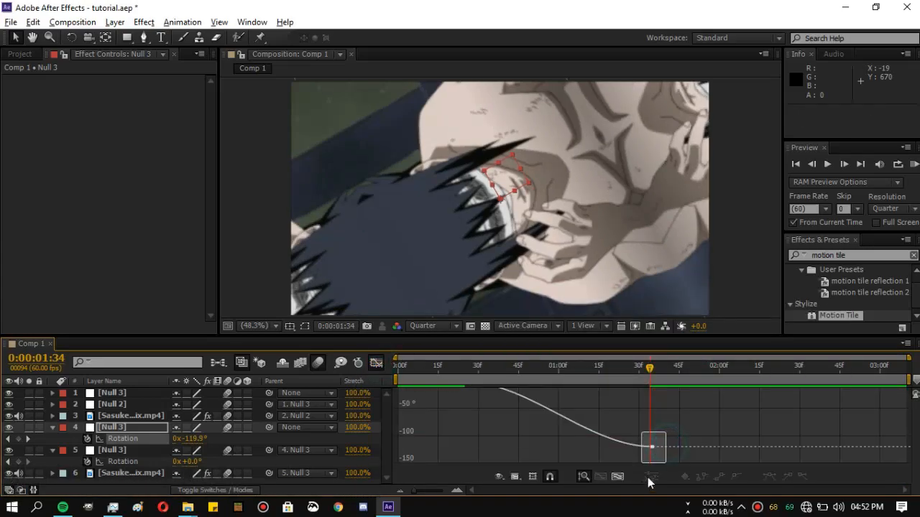
{"action": "left_click_drag", "start_coordinate": [591, 455], "coordinate": [654, 417]}
{"action": "left_click_drag", "start_coordinate": [528, 400], "coordinate": [625, 408]}
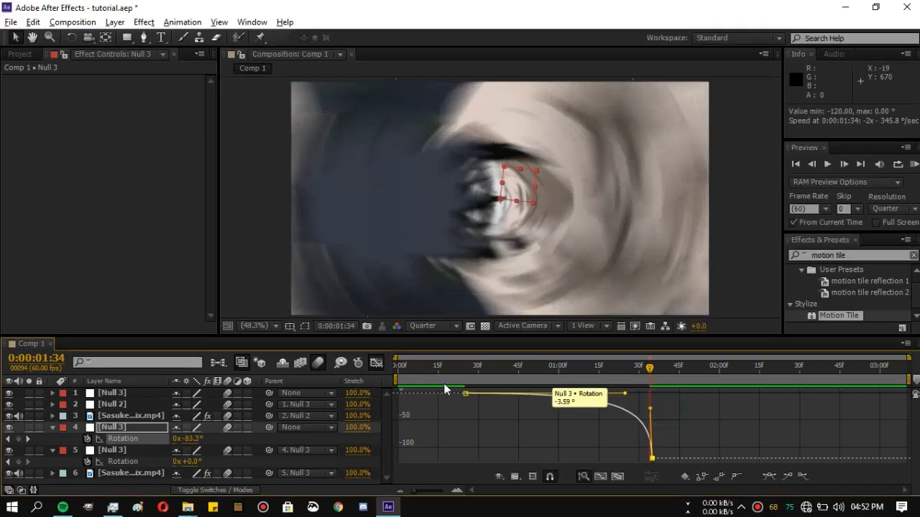
{"action": "left_click_drag", "start_coordinate": [463, 369], "coordinate": [455, 369]}
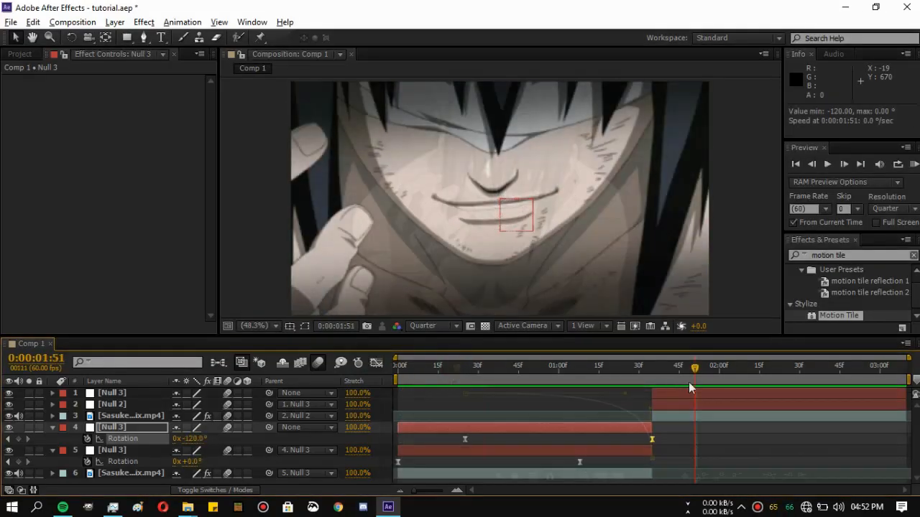
{"action": "left_click_drag", "start_coordinate": [688, 370], "coordinate": [668, 370]}
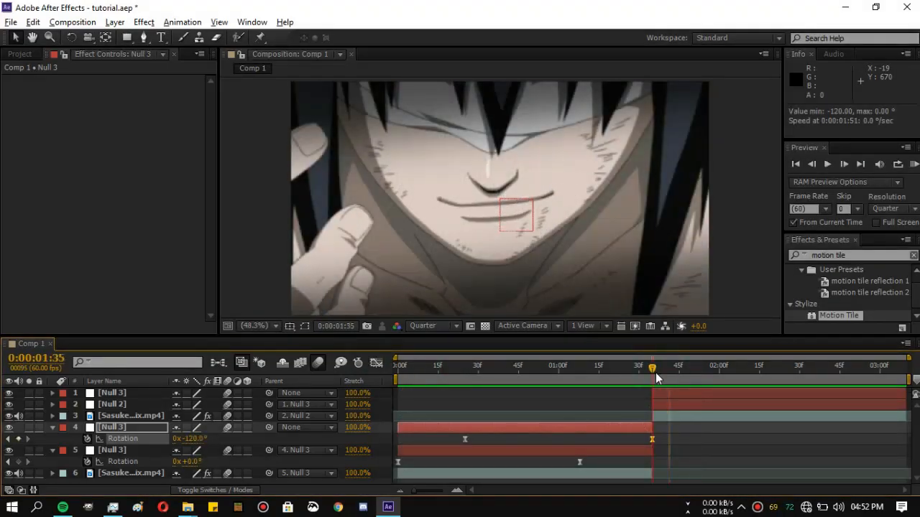
- Keyframe the rotation of layer 2, the second clip's Null 2, at 120° at 0:00:01:35 and 0° at 0:00:02:45
{"action": "left_click", "coordinate": [719, 404]}
{"action": "key", "text": "r"}
{"action": "left_click", "coordinate": [86, 417]}
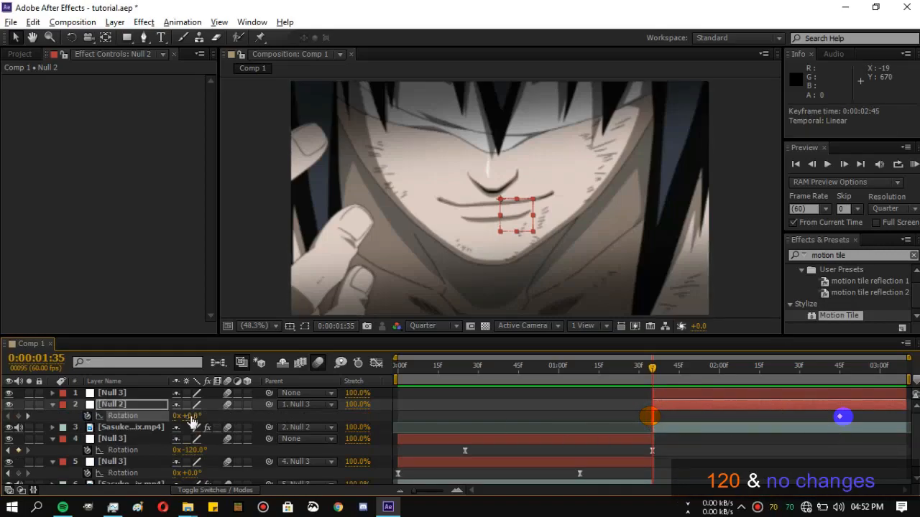
{"action": "key", "text": "Return"}
- Ease Null 2's rotation keyframes, shape their graph to drop steeply at the start and level out gradually, and preview the transition
{"action": "left_click_drag", "start_coordinate": [633, 409], "coordinate": [856, 423]}
{"action": "key", "text": "F9"}
{"action": "key", "text": "shift+F3"}
{"action": "left_click", "coordinate": [657, 394]}
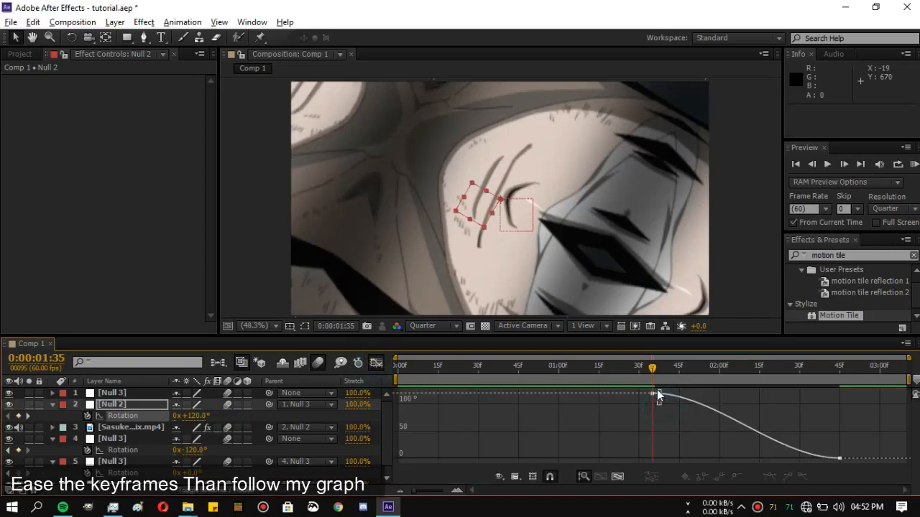
{"action": "left_click_drag", "start_coordinate": [715, 394], "coordinate": [594, 444]}
{"action": "left_click_drag", "start_coordinate": [777, 459], "coordinate": [672, 461]}
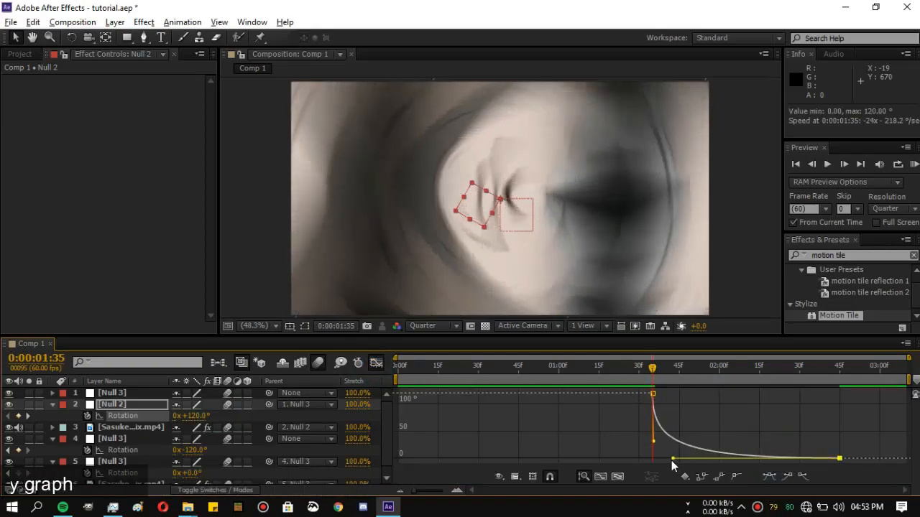
{"action": "left_click", "coordinate": [378, 362]}
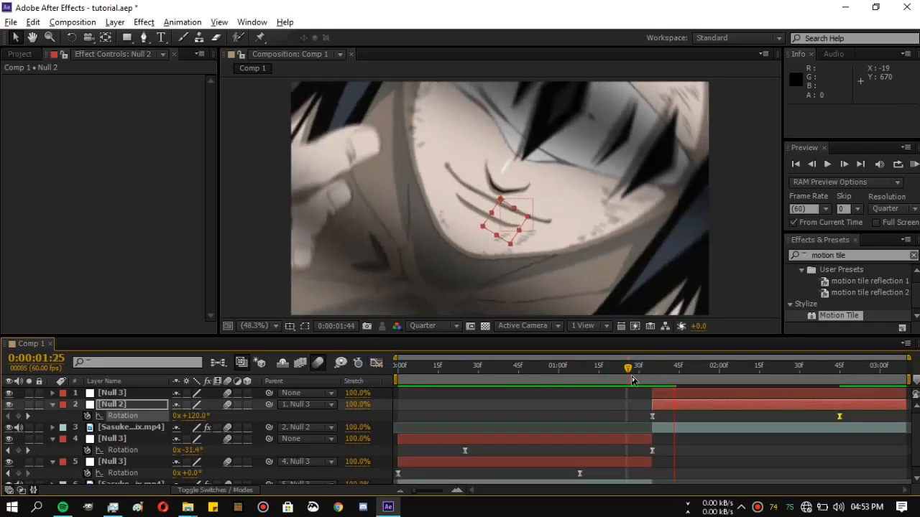
- Keyframe the rotation of layer 1, the second clip's Null 3, at 0° at 0:00:02:06 and -180° at 0:00:03:09
{"action": "left_click", "coordinate": [728, 393]}
{"action": "left_click_drag", "start_coordinate": [721, 367], "coordinate": [734, 375]}
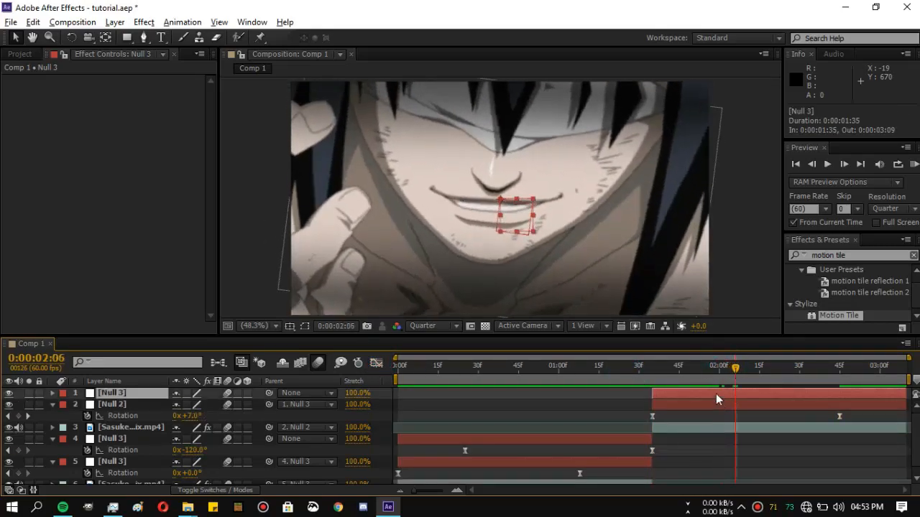
{"action": "key", "text": "r"}
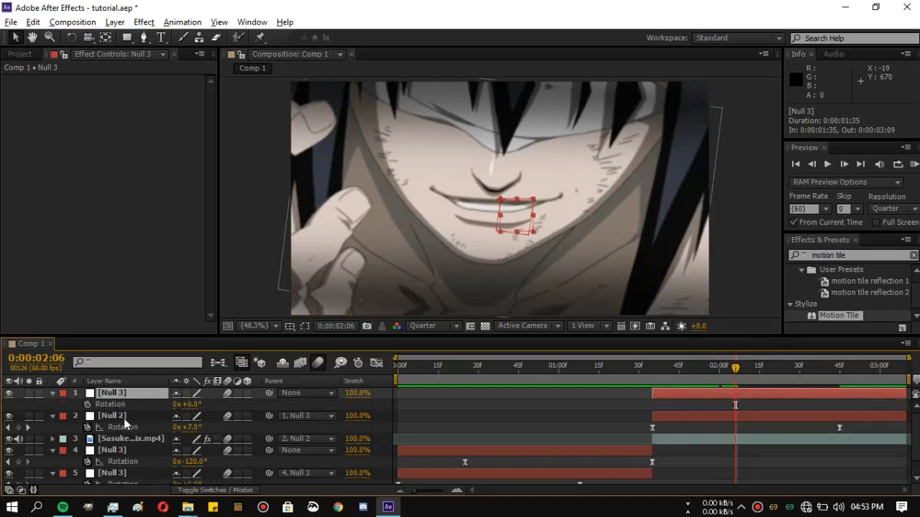
{"action": "left_click_drag", "start_coordinate": [845, 378], "coordinate": [384, 440]}
{"action": "scroll", "coordinate": [317, 442], "scroll_direction": "down", "scroll_amount": 1}
{"action": "left_click", "coordinate": [398, 466]}
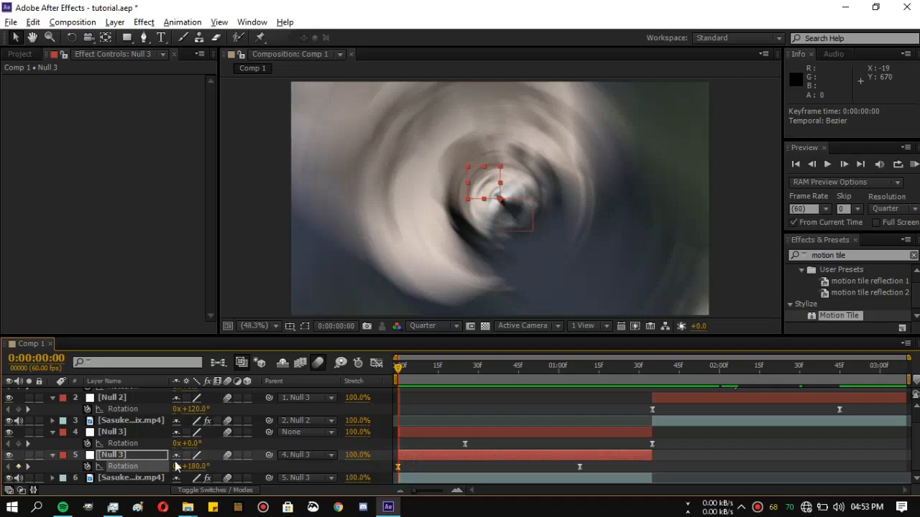
{"action": "left_click_drag", "start_coordinate": [849, 371], "coordinate": [904, 374]}
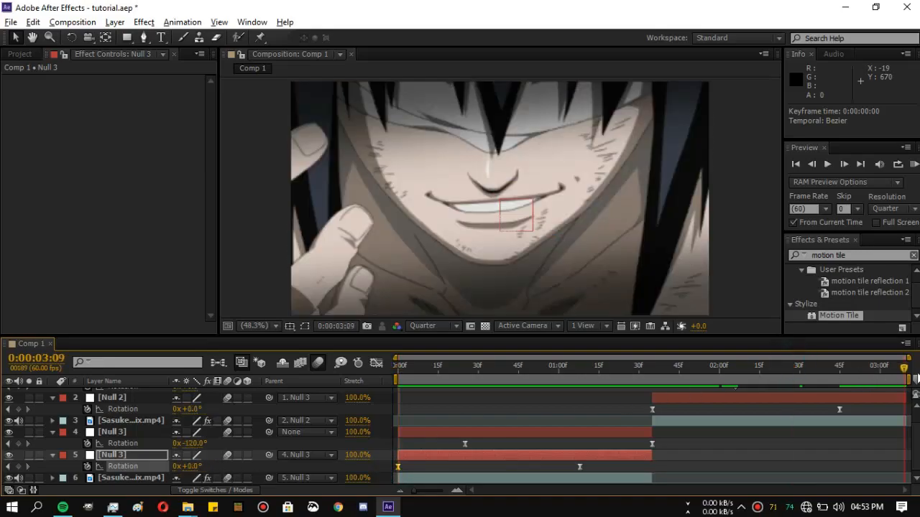
{"action": "scroll", "coordinate": [894, 396], "scroll_direction": "up", "scroll_amount": 1}
{"action": "left_click", "coordinate": [893, 396]}
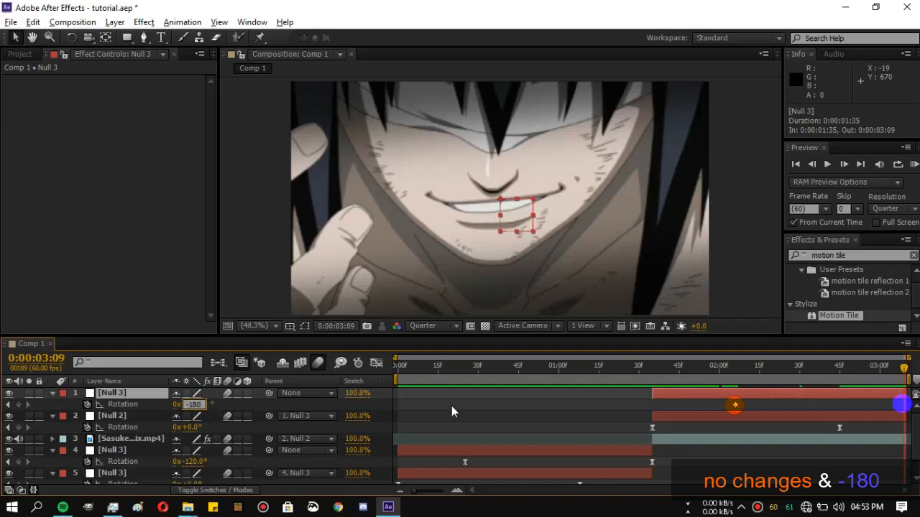
{"action": "type", "text": "-180"}
{"action": "key", "text": "Return"}
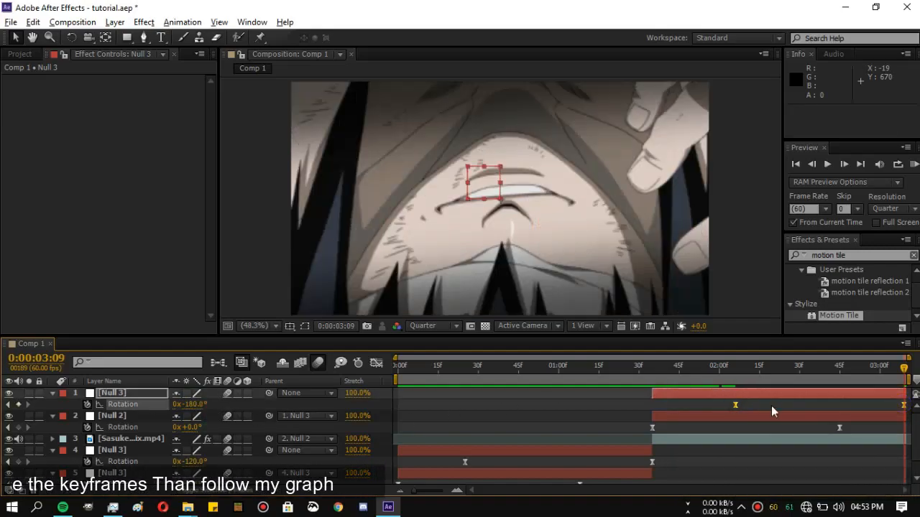
- Shape the graph of layer 1's eased rotation keyframes to start flat and drop steeply at the end, and play back the composition
{"action": "left_click", "coordinate": [376, 363]}
{"action": "left_click", "coordinate": [242, 362]}
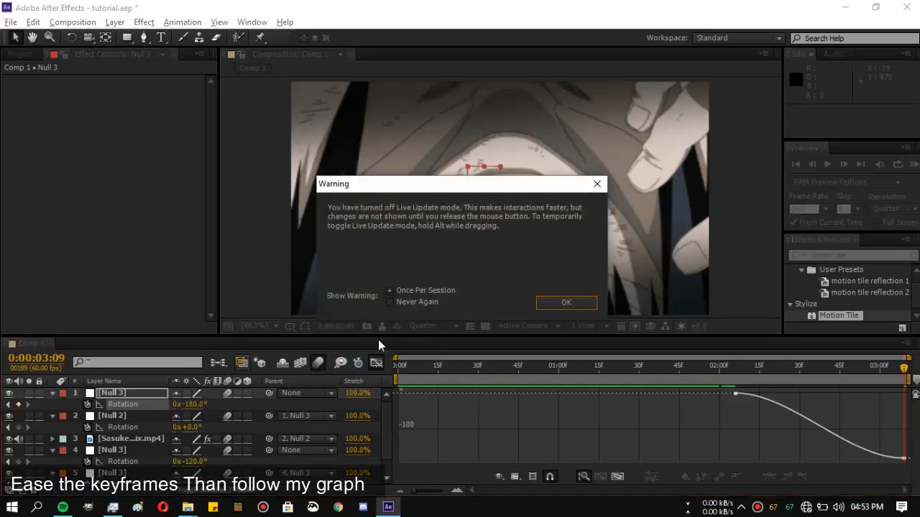
{"action": "left_click", "coordinate": [575, 308]}
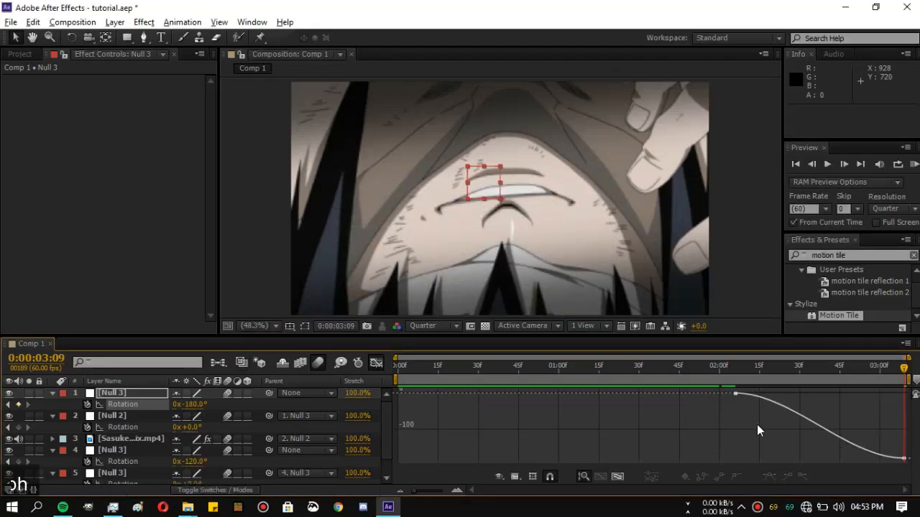
{"action": "left_click", "coordinate": [736, 394]}
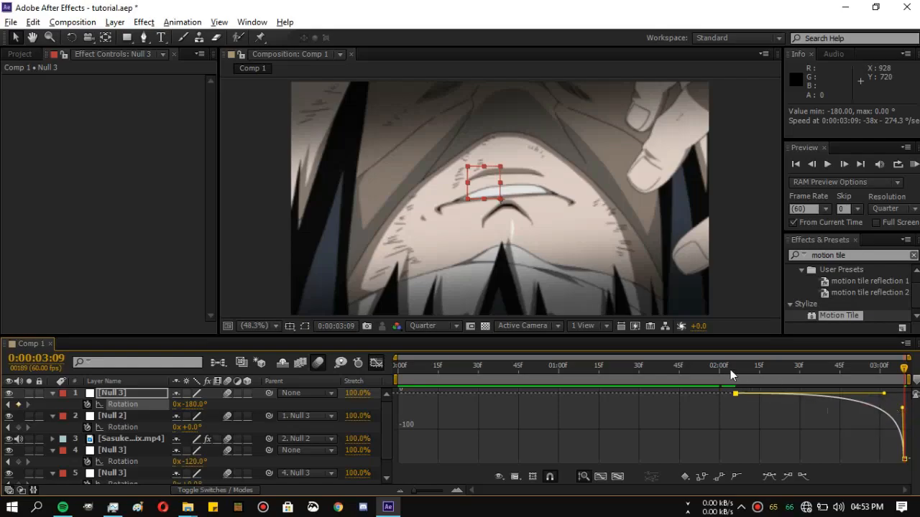
{"action": "left_click", "coordinate": [705, 370]}
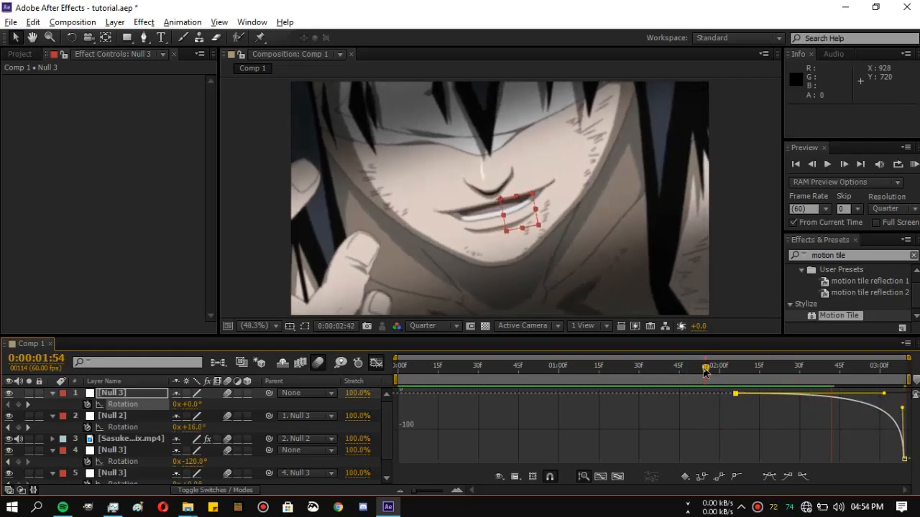
{"action": "left_click", "coordinate": [399, 368]}
{"action": "left_click", "coordinate": [914, 164]}
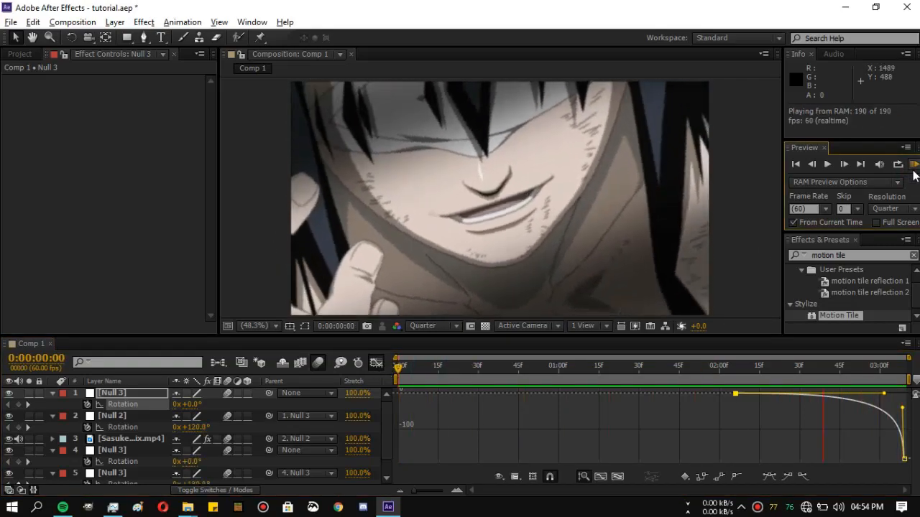
- Reverse the spin of layer 4's Null 3 by setting its rotation keyframe at 0:00:01:35 to 120°
{"action": "key", "text": "shift+F3"}
{"action": "left_click", "coordinate": [567, 368]}
{"action": "left_click_drag", "start_coordinate": [568, 369], "coordinate": [490, 406]}
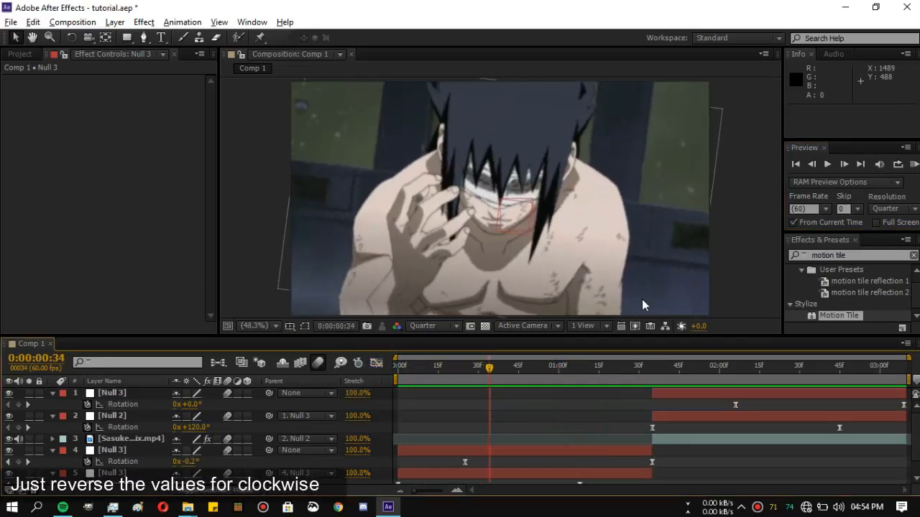
{"action": "left_click", "coordinate": [651, 379]}
{"action": "left_click", "coordinate": [651, 462]}
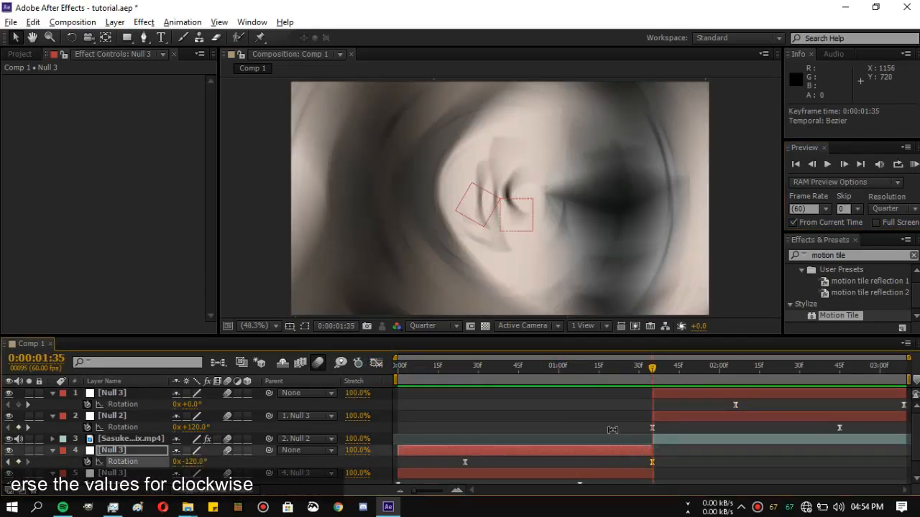
{"action": "left_click", "coordinate": [255, 460]}
{"action": "left_click", "coordinate": [130, 460]}
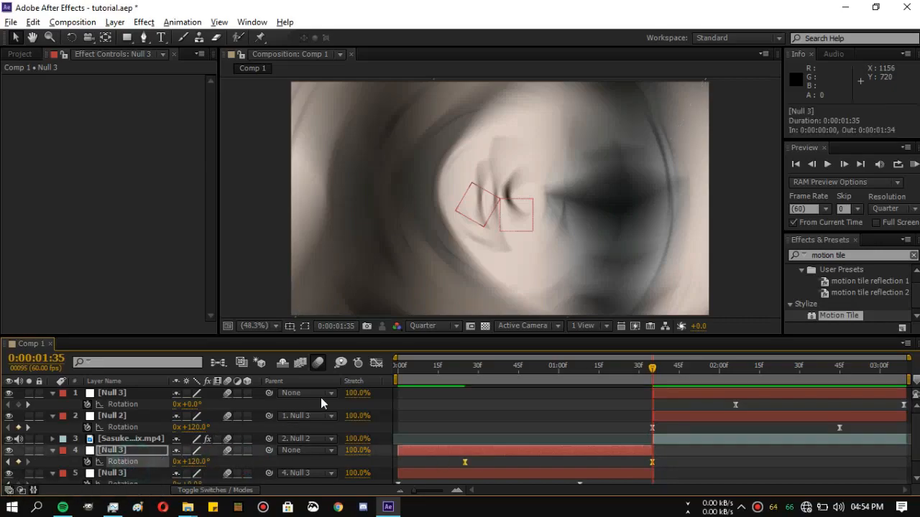
- Reshape layer 4's rotation graph to start flat and rise steeply into the last keyframe
{"action": "left_click", "coordinate": [383, 364]}
{"action": "left_click", "coordinate": [650, 405]}
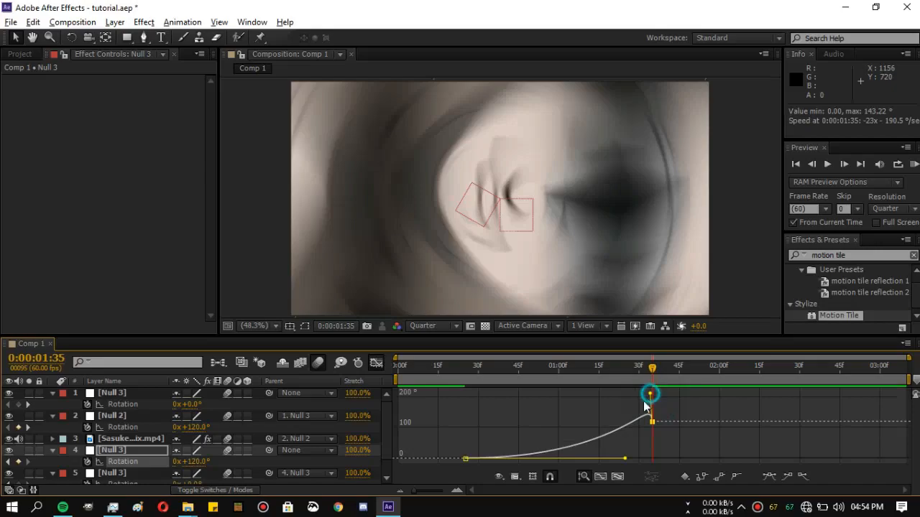
{"action": "left_click_drag", "start_coordinate": [670, 448], "coordinate": [668, 441]}
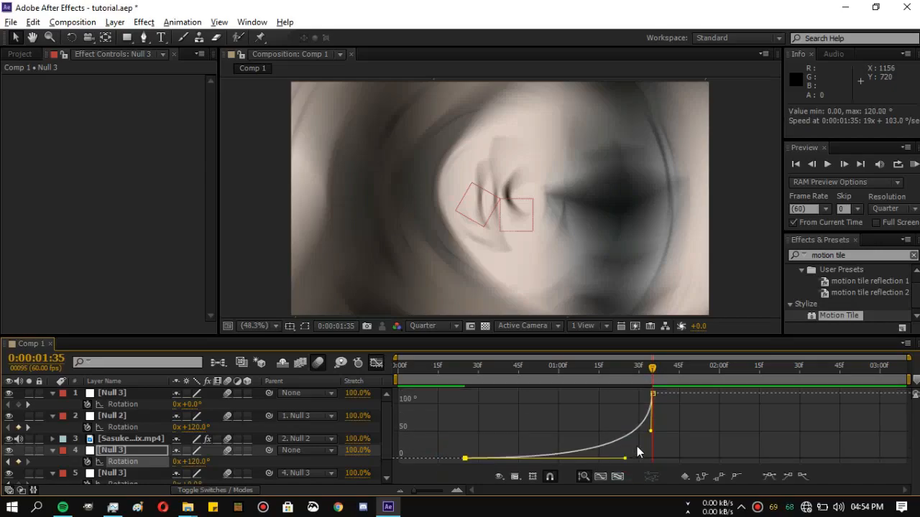
{"action": "left_click", "coordinate": [376, 362]}
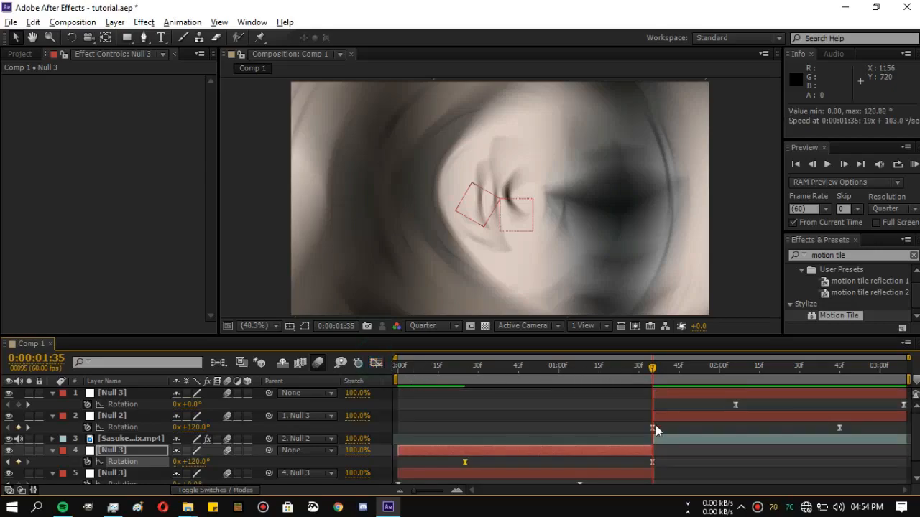
- Set Null 2's rotation keyframe at 0:00:01:35 to -120°, reshape its graph to rise steeply and level out, and preview the clockwise spin
{"action": "left_click", "coordinate": [652, 428]}
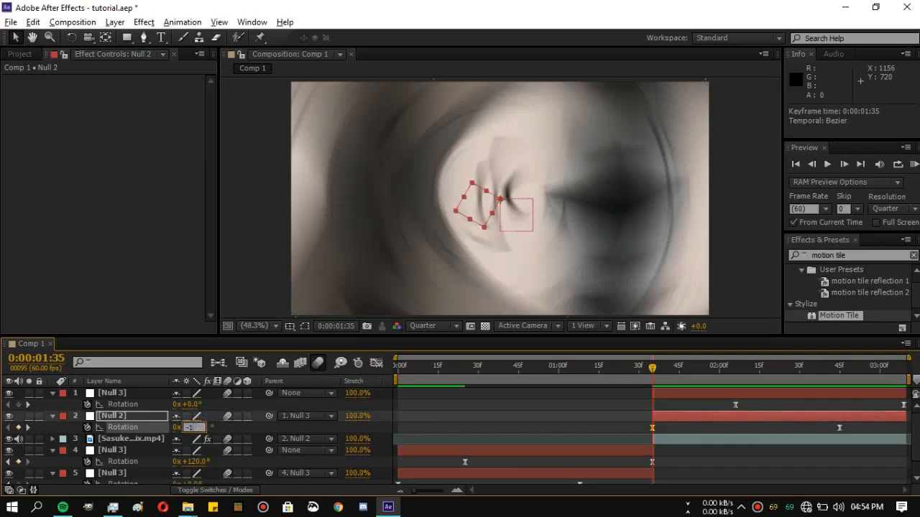
{"action": "key", "text": "Return"}
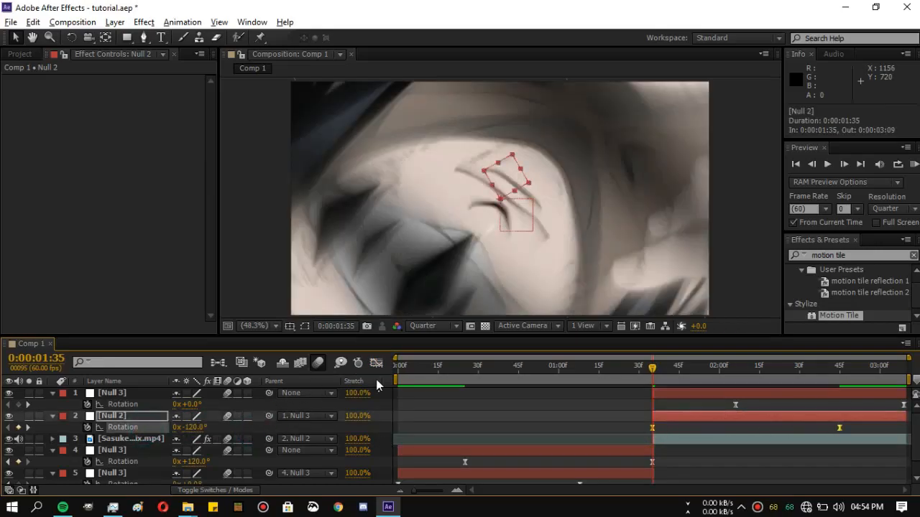
{"action": "left_click", "coordinate": [376, 362]}
{"action": "left_click_drag", "start_coordinate": [610, 413], "coordinate": [653, 419]}
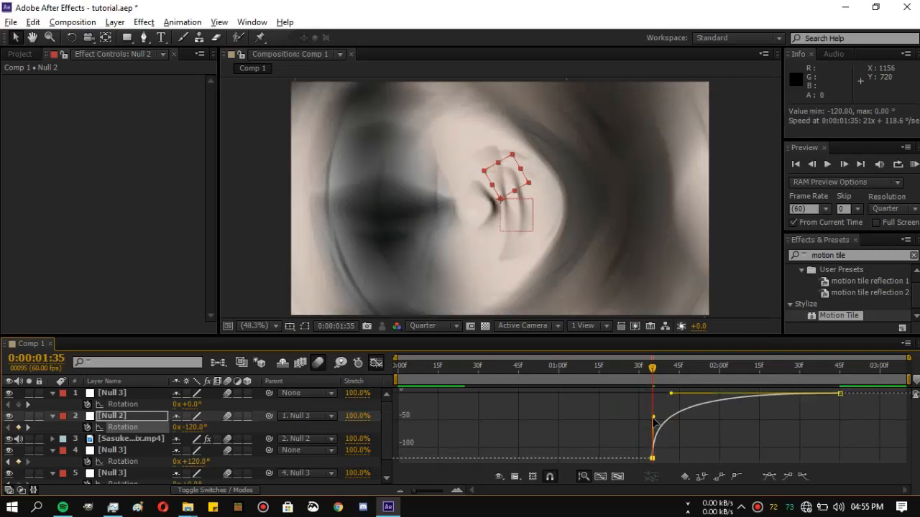
{"action": "left_click", "coordinate": [440, 368]}
{"action": "key", "text": "space"}
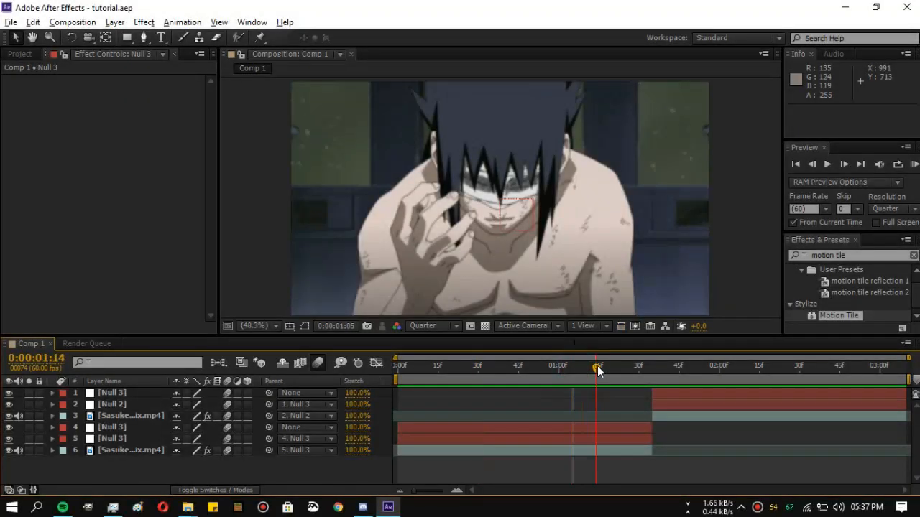
- Keyframe the position of layer 5, the first clip's Null 3, at 0:00:01:00 and separate it into X and Y dimensions
{"action": "left_click_drag", "start_coordinate": [597, 366], "coordinate": [399, 373]}
{"action": "left_click", "coordinate": [418, 440]}
{"action": "key", "text": "p"}
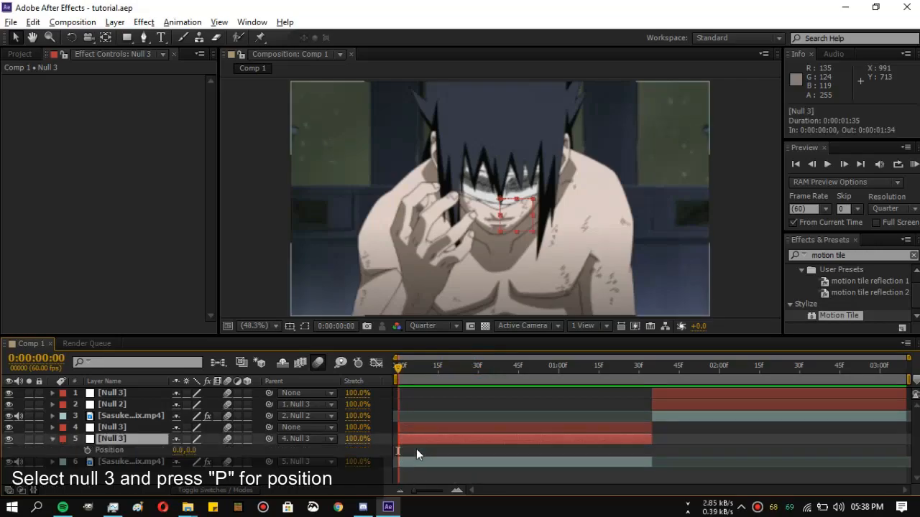
{"action": "left_click", "coordinate": [562, 370]}
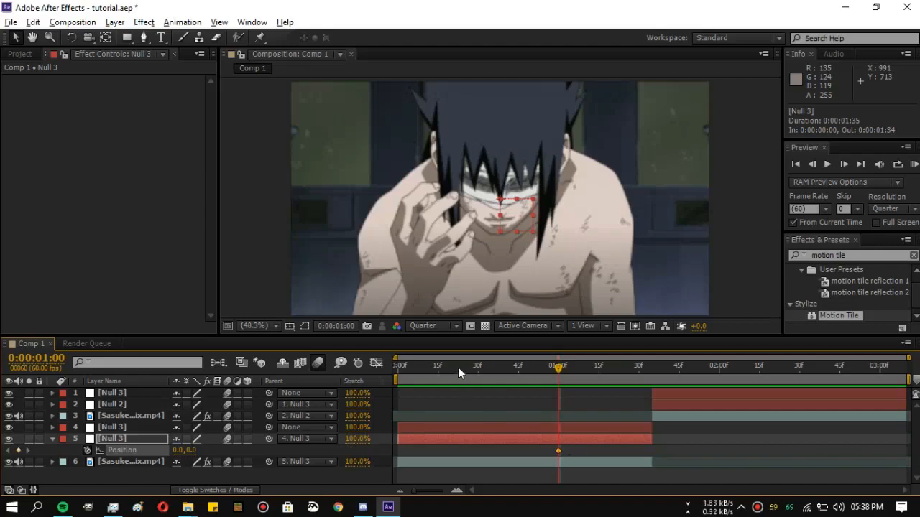
{"action": "left_click_drag", "start_coordinate": [404, 368], "coordinate": [398, 368]}
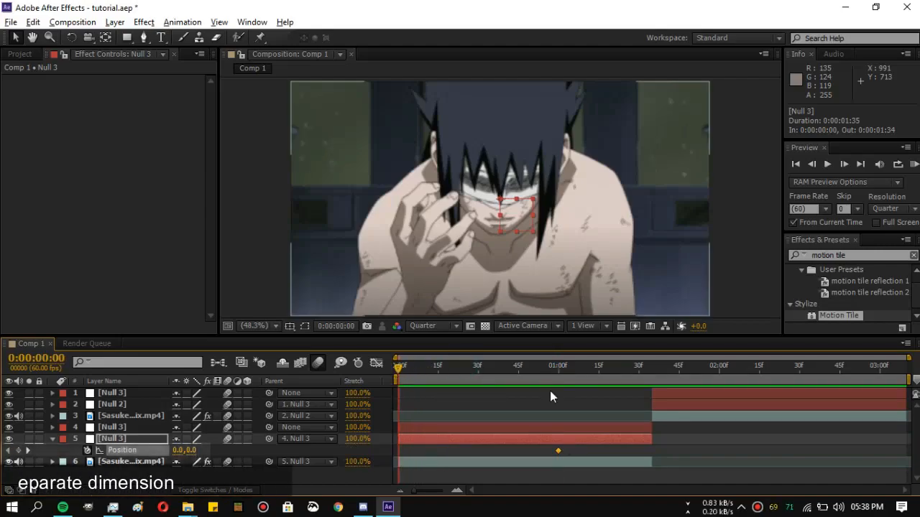
{"action": "right_click", "coordinate": [140, 450]}
{"action": "left_click", "coordinate": [251, 351]}
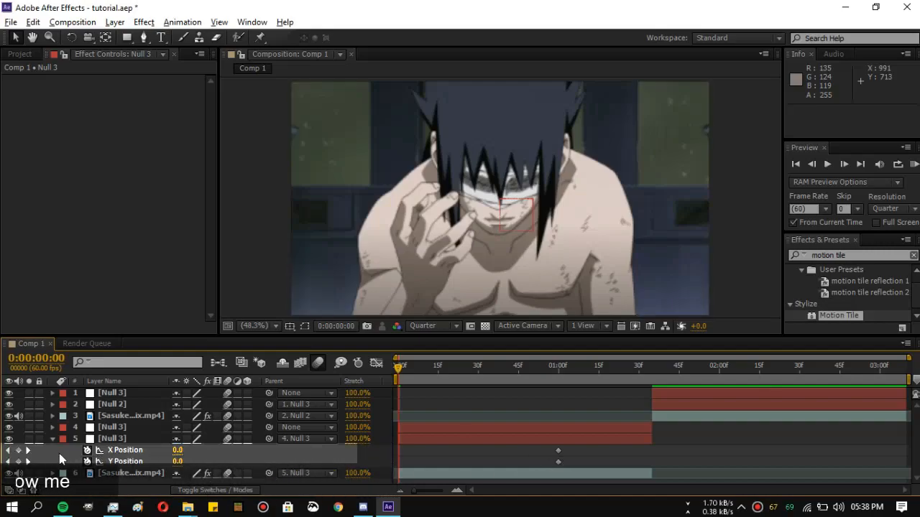
- Remove the Y Position keyframes of layer 5's Null 3 and set its X Position at 0:00:00:00 to -1285
{"action": "left_click", "coordinate": [87, 461]}
{"action": "left_click", "coordinate": [137, 450]}
{"action": "mouse_move", "coordinate": [178, 451]}
{"action": "left_mouse_down"}
{"action": "mouse_move", "coordinate": [204, 451]}
{"action": "mouse_move", "coordinate": [181, 451]}
{"action": "left_mouse_up"}
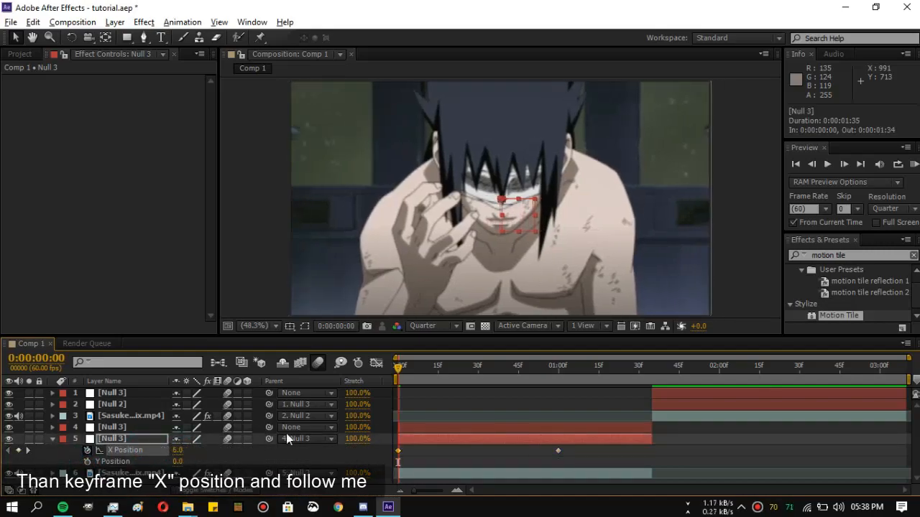
{"action": "left_click", "coordinate": [176, 451]}
{"action": "left_click_drag", "start_coordinate": [176, 450], "coordinate": [192, 490]}
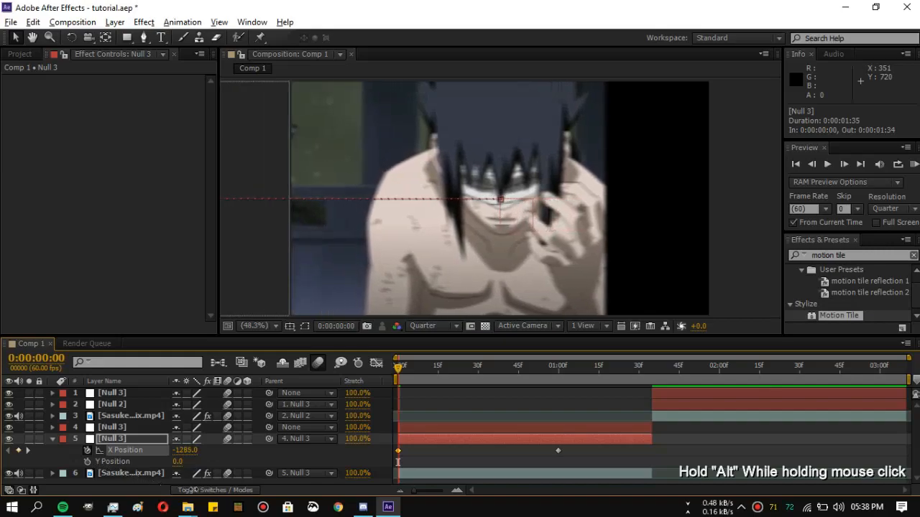
- Ease both X Position keyframes of layer 5's Null 3 and reshape the graph to rise steeply from the first keyframe and level out
{"action": "scroll", "coordinate": [350, 228], "scroll_direction": "down", "scroll_amount": 3}
{"action": "scroll", "coordinate": [465, 202], "scroll_direction": "up", "scroll_amount": 1}
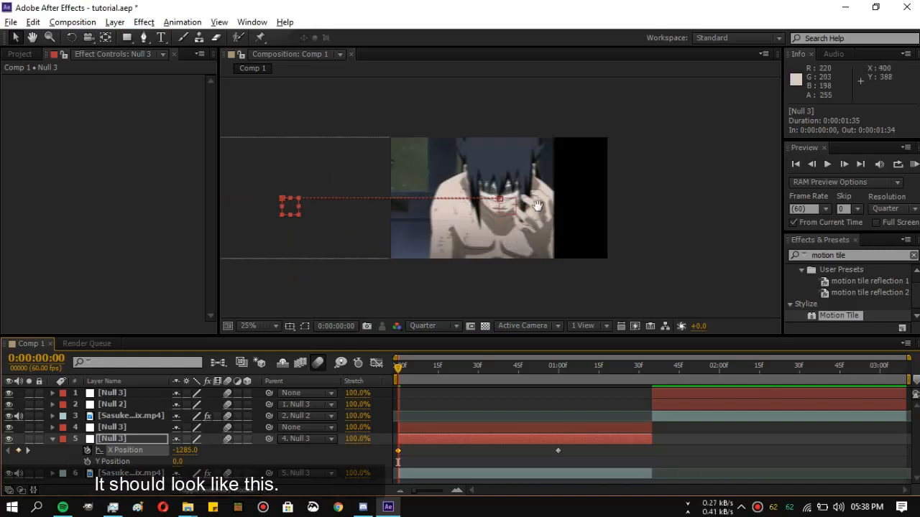
{"action": "left_click_drag", "start_coordinate": [531, 205], "coordinate": [548, 207]}
{"action": "left_click_drag", "start_coordinate": [591, 457], "coordinate": [382, 440]}
{"action": "key", "text": "F9"}
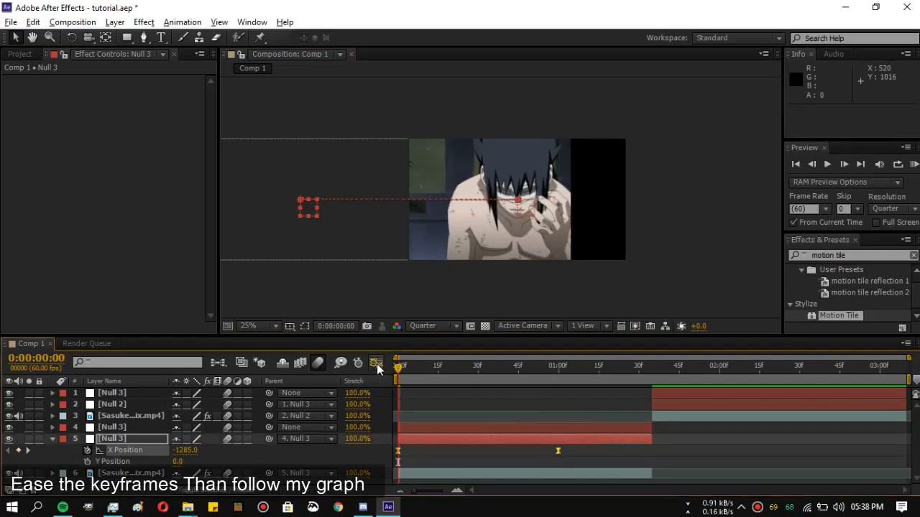
{"action": "left_click", "coordinate": [376, 363]}
{"action": "left_click_drag", "start_coordinate": [505, 393], "coordinate": [406, 408]}
{"action": "left_click", "coordinate": [420, 404]}
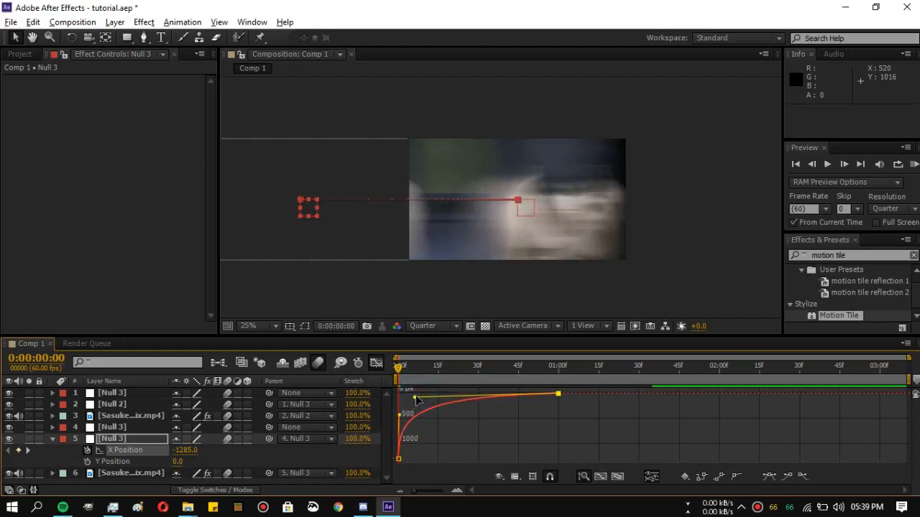
{"action": "left_click", "coordinate": [376, 362]}
- Keyframe the position of layer 4's Null 3 at about 0:00:00:36 and set its X value at 0:00:01:34 to -653
{"action": "left_click", "coordinate": [523, 429]}
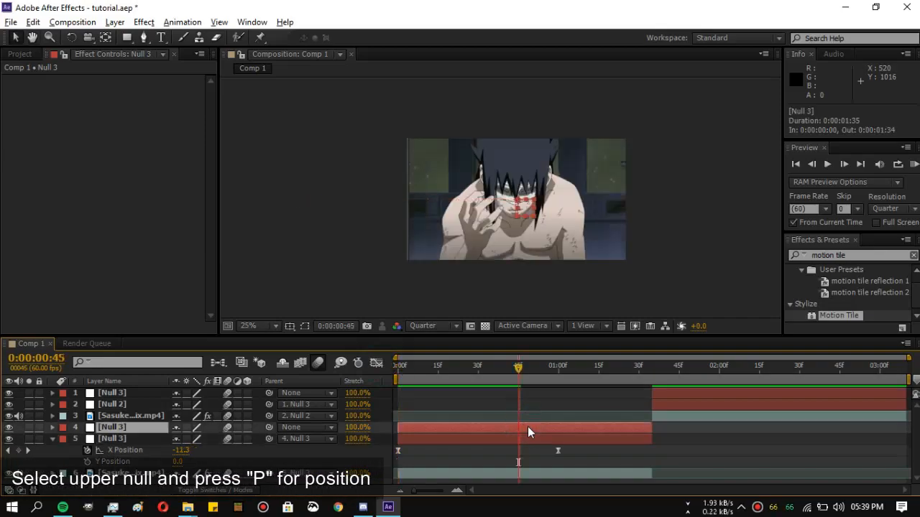
{"action": "key", "text": "p"}
{"action": "left_click_drag", "start_coordinate": [518, 368], "coordinate": [623, 393]}
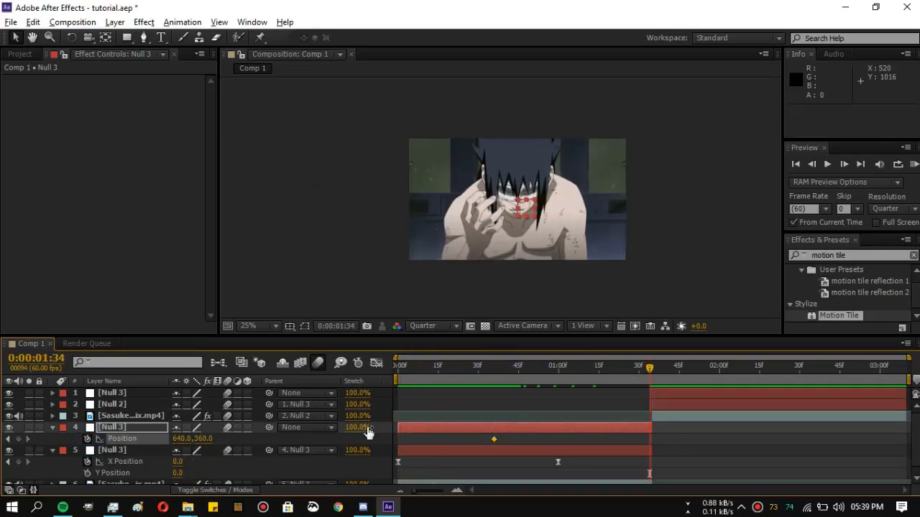
{"action": "left_click_drag", "start_coordinate": [180, 442], "coordinate": [100, 450]}
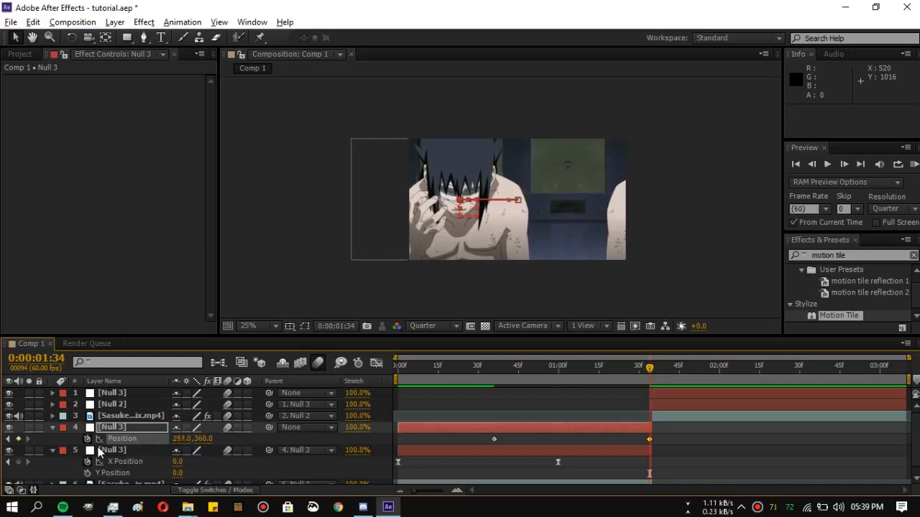
{"action": "left_click_drag", "start_coordinate": [164, 441], "coordinate": [109, 450]}
- Separate layer 4's position into X and Y dimensions and remove the Y Position keyframes
{"action": "right_click", "coordinate": [141, 440]}
{"action": "left_click", "coordinate": [190, 337]}
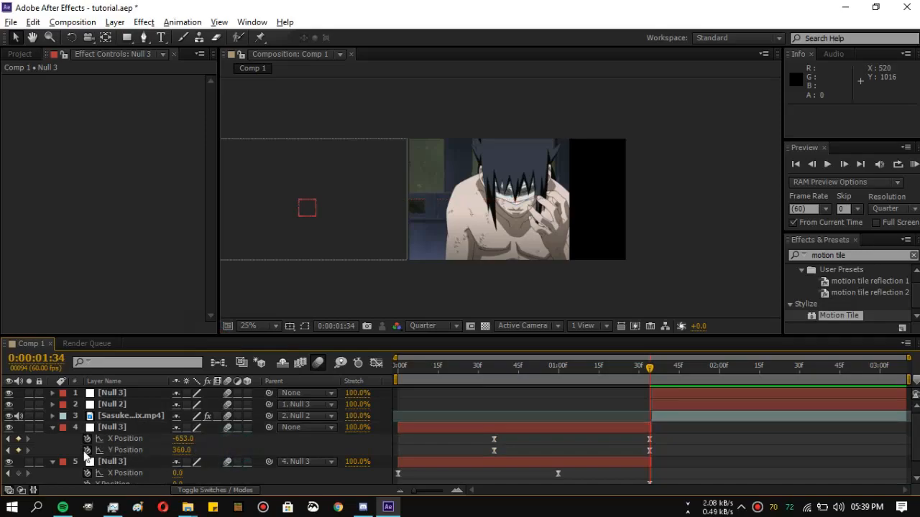
{"action": "double_click", "coordinate": [86, 451]}
- Move layer 4's last X Position keyframe to 0:00:01:35 and reshape the graph to start flat and fall steeply into it
{"action": "left_click", "coordinate": [649, 439]}
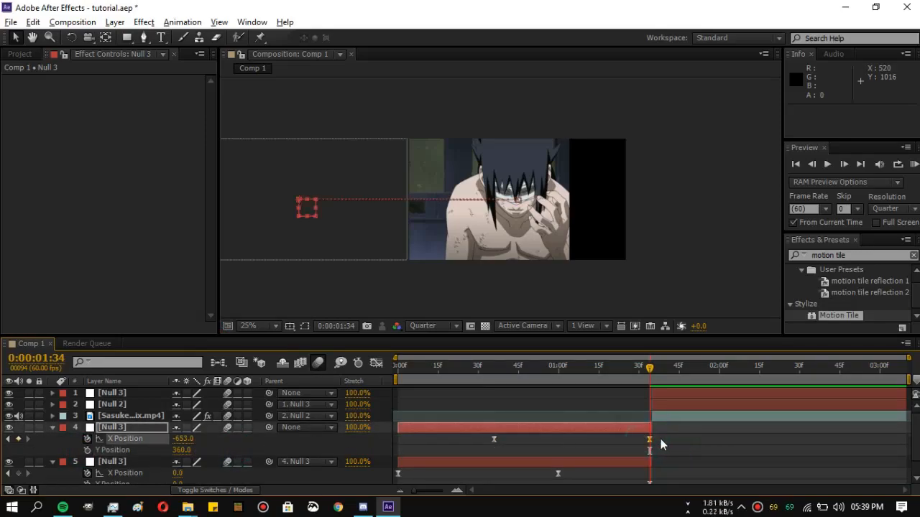
{"action": "left_click", "coordinate": [376, 362]}
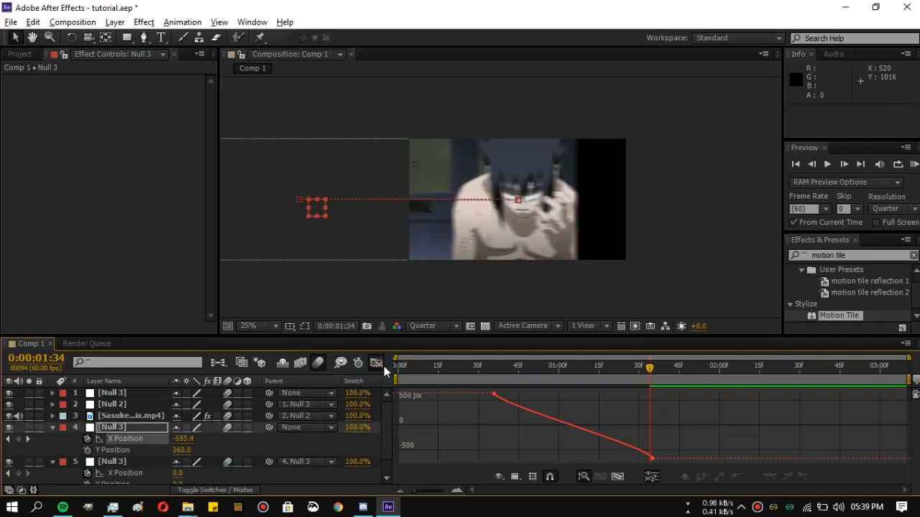
{"action": "left_click_drag", "start_coordinate": [631, 478], "coordinate": [630, 478]}
{"action": "left_click_drag", "start_coordinate": [495, 403], "coordinate": [624, 422]}
{"action": "left_click_drag", "start_coordinate": [682, 419], "coordinate": [657, 466]}
{"action": "left_click_drag", "start_coordinate": [651, 454], "coordinate": [675, 410]}
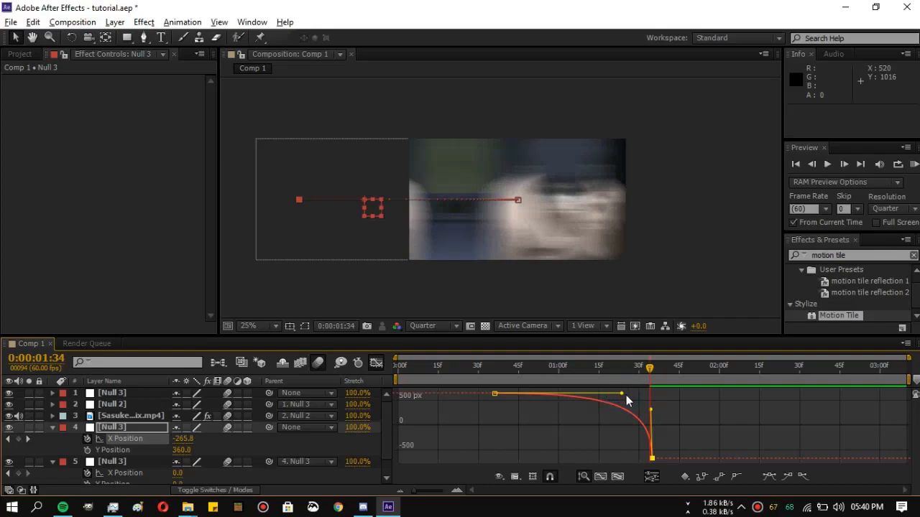
{"action": "key", "text": "shift+F3"}
- Preview the first clip's slide from the start of the composition
{"action": "left_click", "coordinate": [453, 367]}
{"action": "key", "text": "Home"}
{"action": "key", "text": "KP_0"}
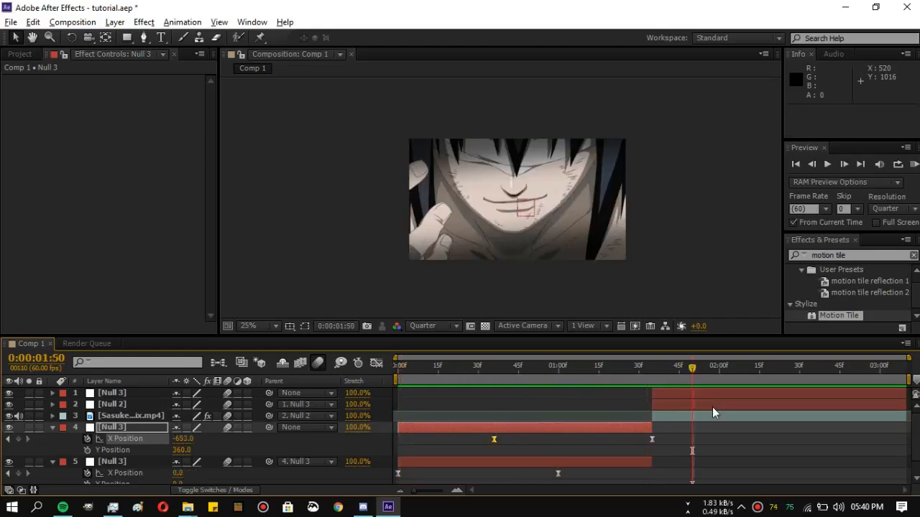
- Keyframe the position of layer 2, the second clip's Null 2, at 0:00:01:35 and move that keyframe to about 0:00:02:42
{"action": "left_click", "coordinate": [659, 415]}
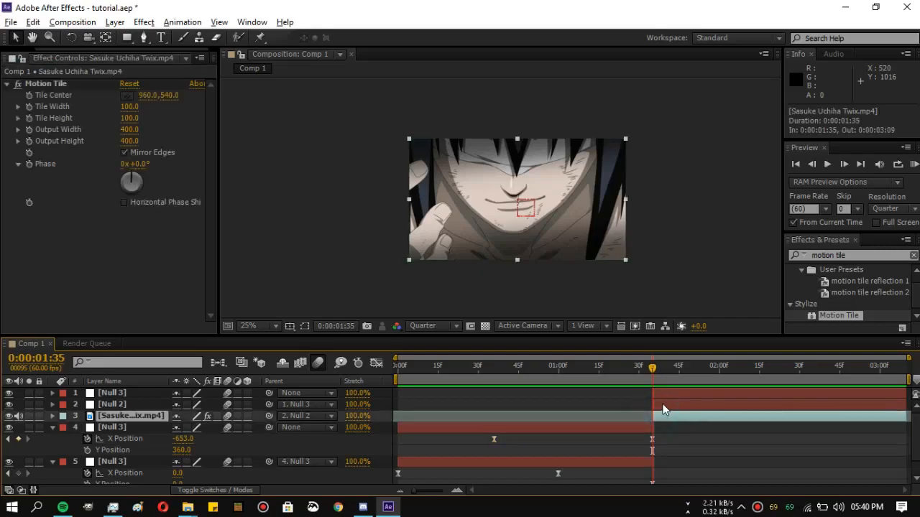
{"action": "left_click", "coordinate": [662, 404]}
{"action": "left_click", "coordinate": [641, 368]}
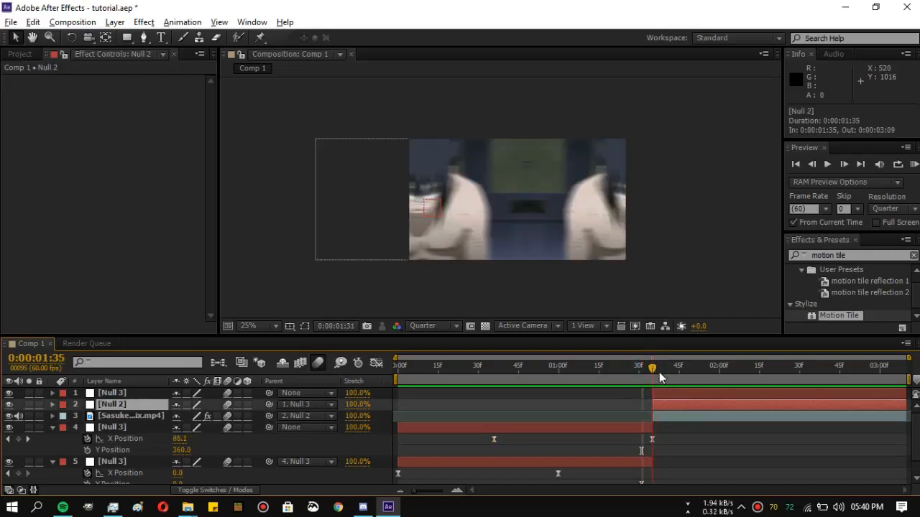
{"action": "key", "text": "p"}
{"action": "left_click", "coordinate": [87, 416]}
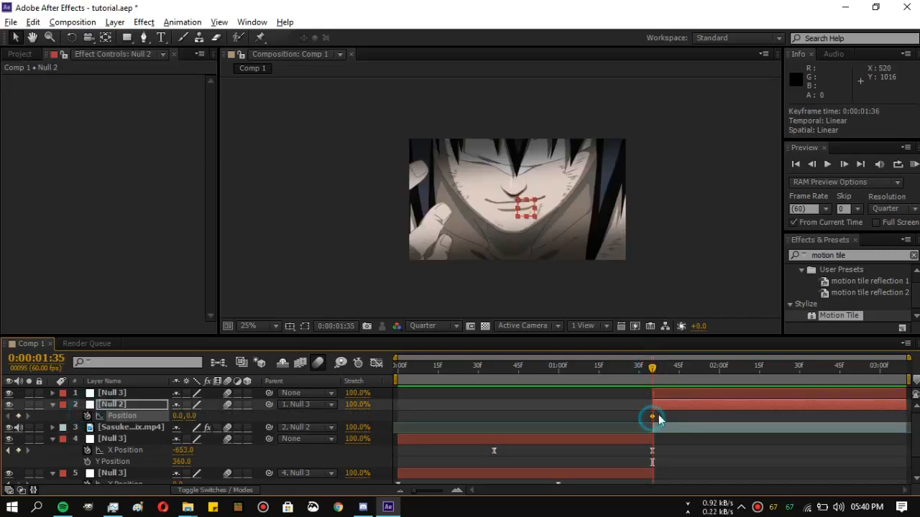
{"action": "left_click_drag", "start_coordinate": [836, 436], "coordinate": [832, 437]}
- Set Null 2's position at 0:00:01:35 to 1298, 0 and ease both position keyframes
{"action": "left_click", "coordinate": [658, 407]}
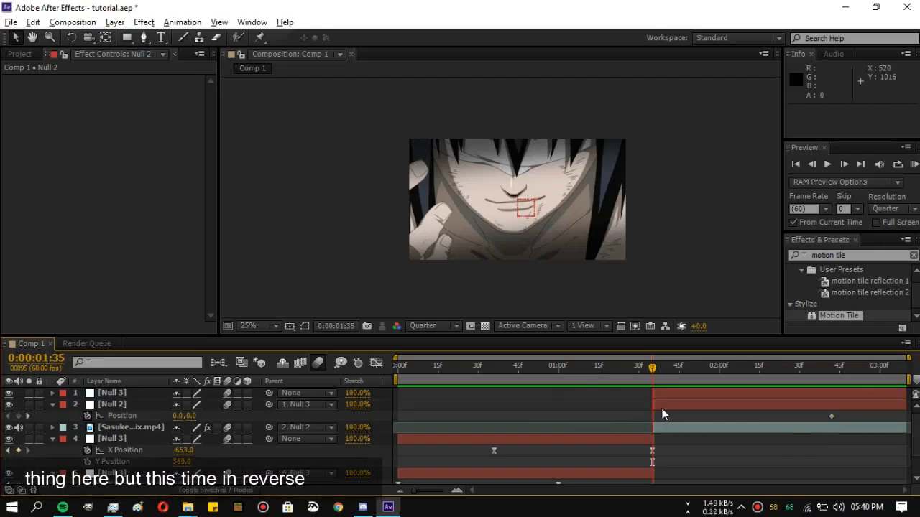
{"action": "left_click_drag", "start_coordinate": [177, 418], "coordinate": [794, 408]}
{"action": "left_click_drag", "start_coordinate": [177, 417], "coordinate": [394, 439]}
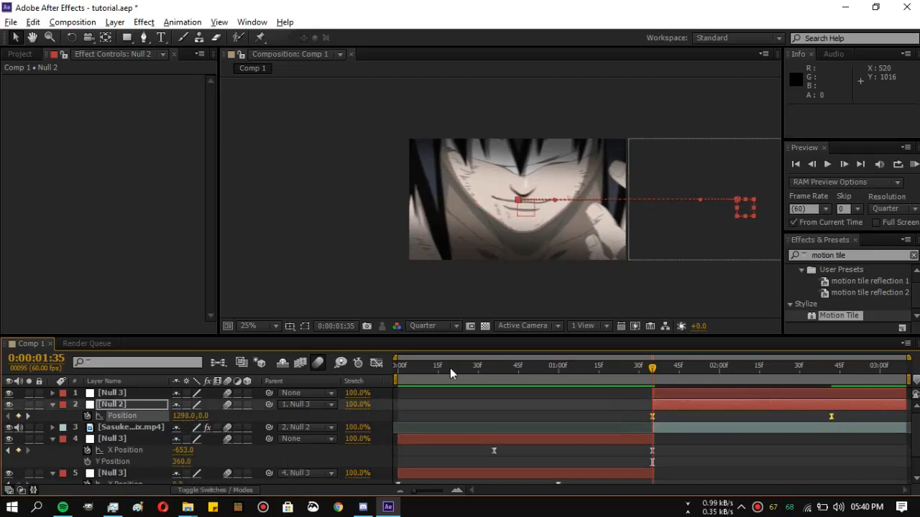
- Separate Null 2's position into X and Y dimensions and remove the Y Position keyframes
{"action": "left_click", "coordinate": [375, 363]}
{"action": "right_click", "coordinate": [124, 416]}
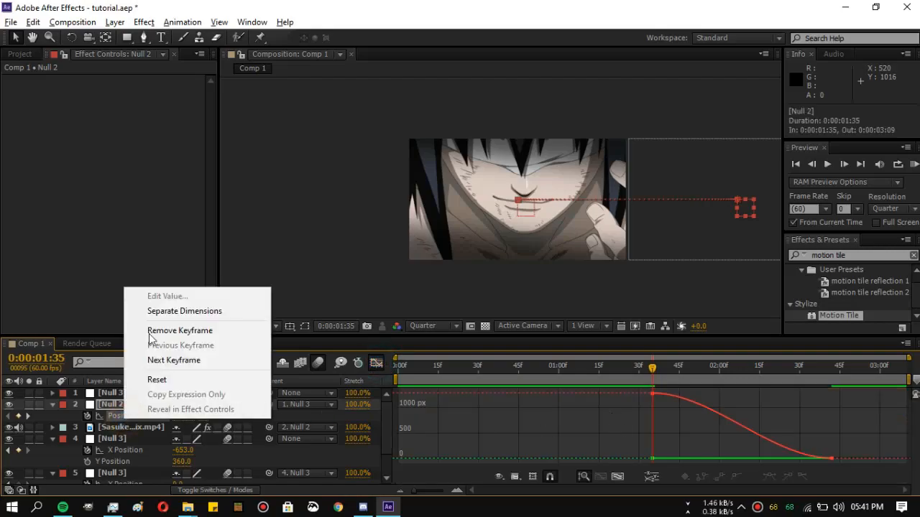
{"action": "left_click", "coordinate": [175, 312]}
{"action": "left_click", "coordinate": [84, 427]}
{"action": "left_click", "coordinate": [125, 416]}
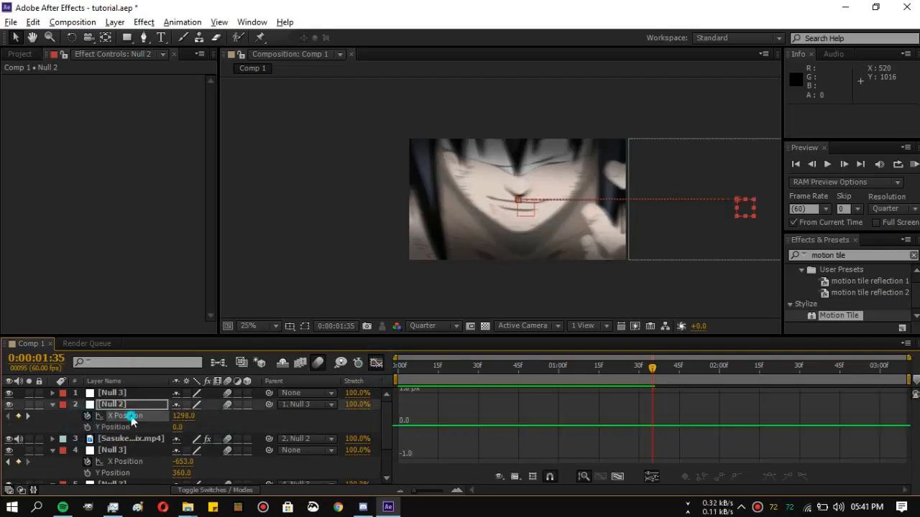
- Reshape Null 2's X Position graph to fall steeply from the first keyframe and level out, and preview the slide
{"action": "left_click_drag", "start_coordinate": [555, 435], "coordinate": [557, 439]}
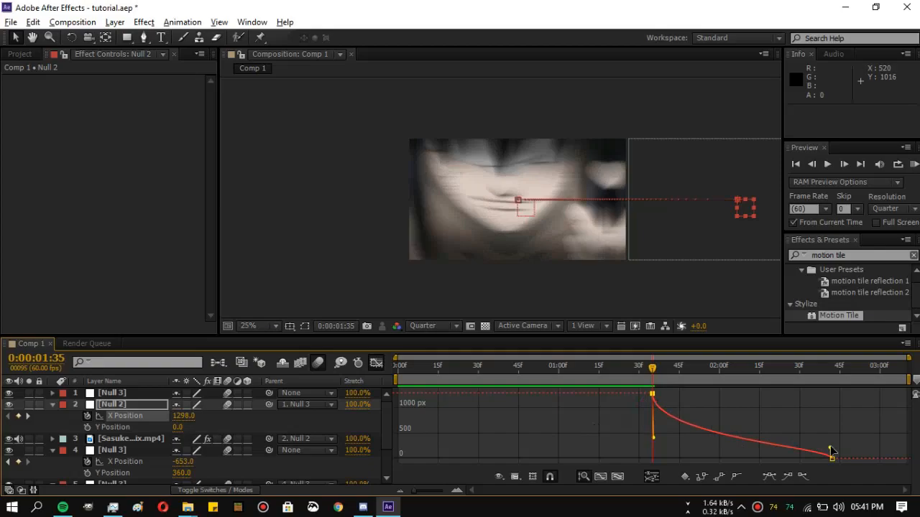
{"action": "left_click_drag", "start_coordinate": [669, 460], "coordinate": [673, 459]}
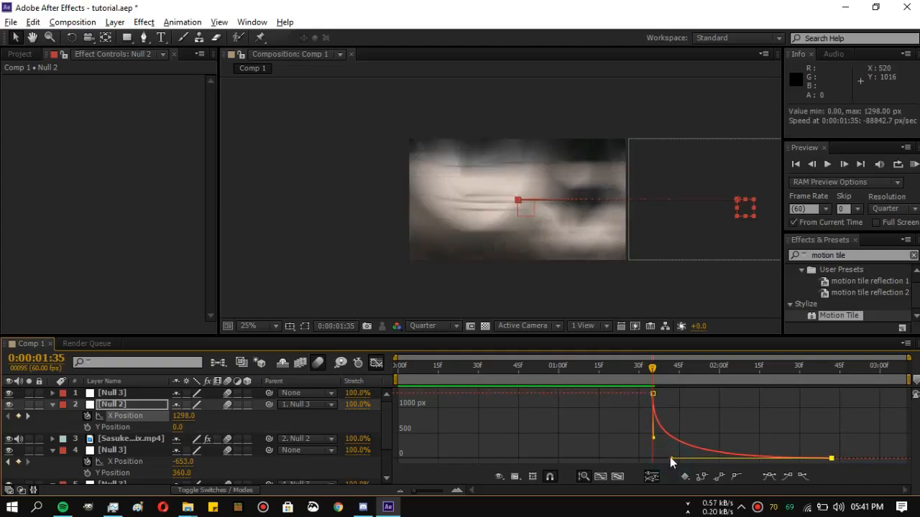
{"action": "left_click", "coordinate": [594, 365]}
{"action": "key", "text": "space"}
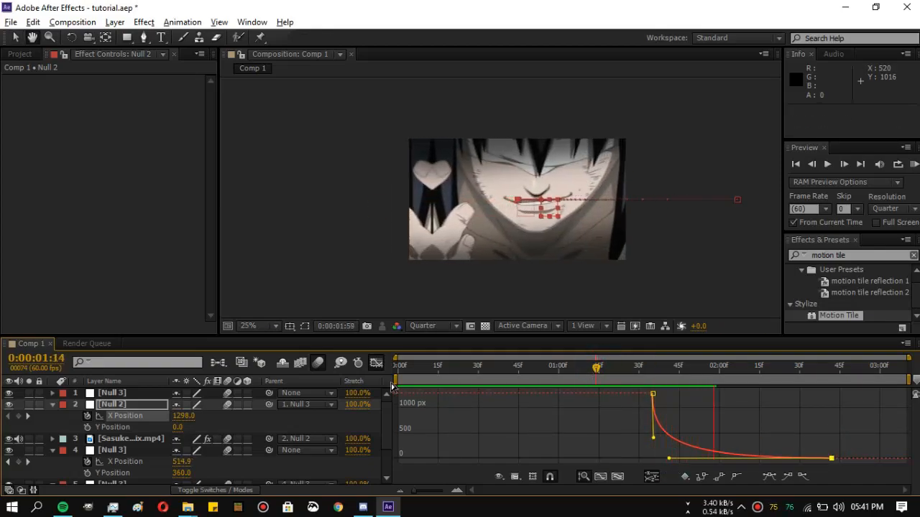
{"action": "key", "text": "shift+F3"}
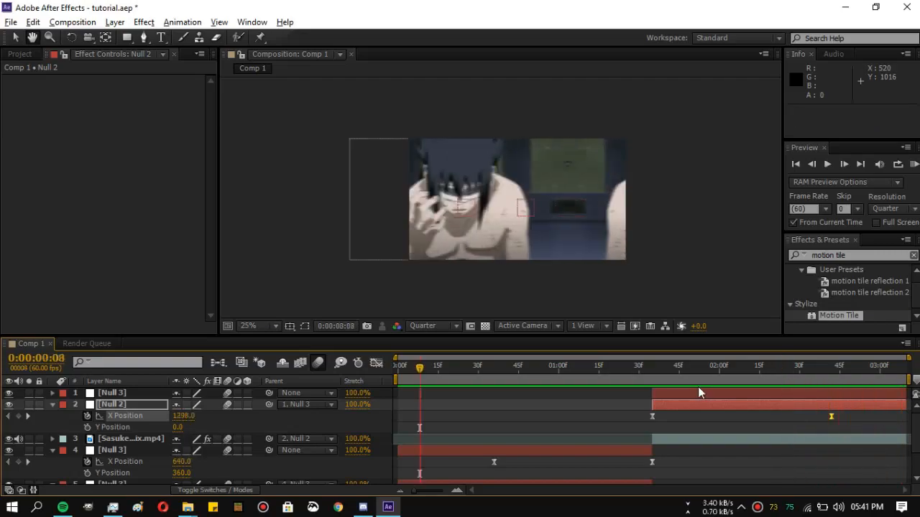
- Move Null 2's last X Position keyframe to about 0:00:02:49 and keyframe the position of layer 1's Null 3 at 0:00:02:13
{"action": "left_click", "coordinate": [394, 367]}
{"action": "left_click_drag", "start_coordinate": [401, 370], "coordinate": [759, 382]}
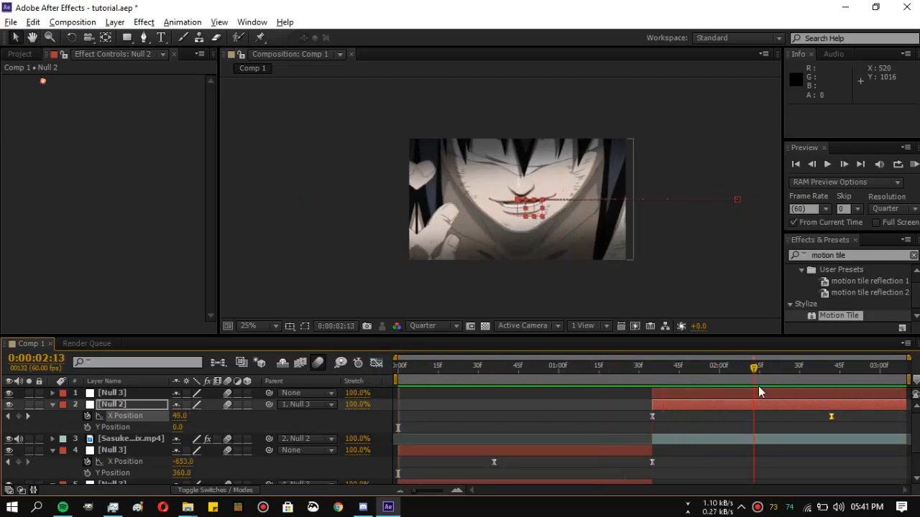
{"action": "left_click", "coordinate": [748, 393]}
{"action": "key", "text": "p"}
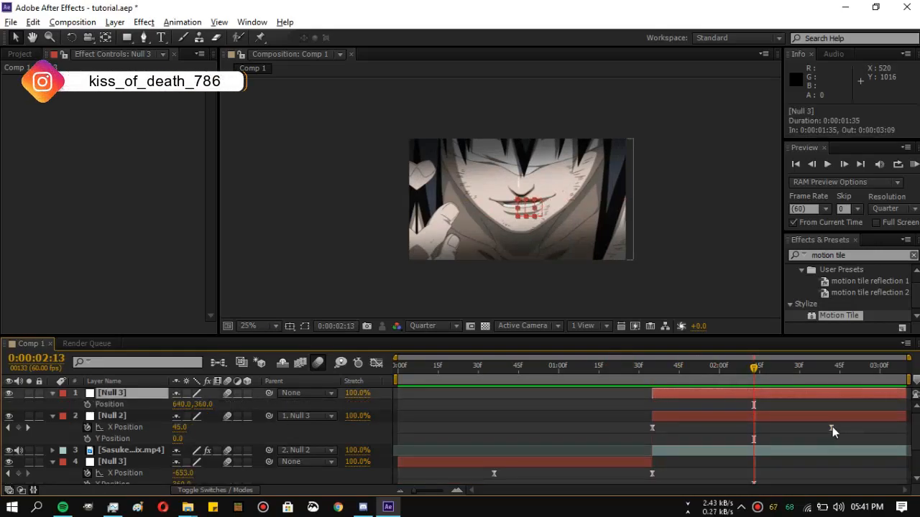
{"action": "left_click_drag", "start_coordinate": [832, 428], "coordinate": [851, 432]}
{"action": "left_click", "coordinate": [87, 405]}
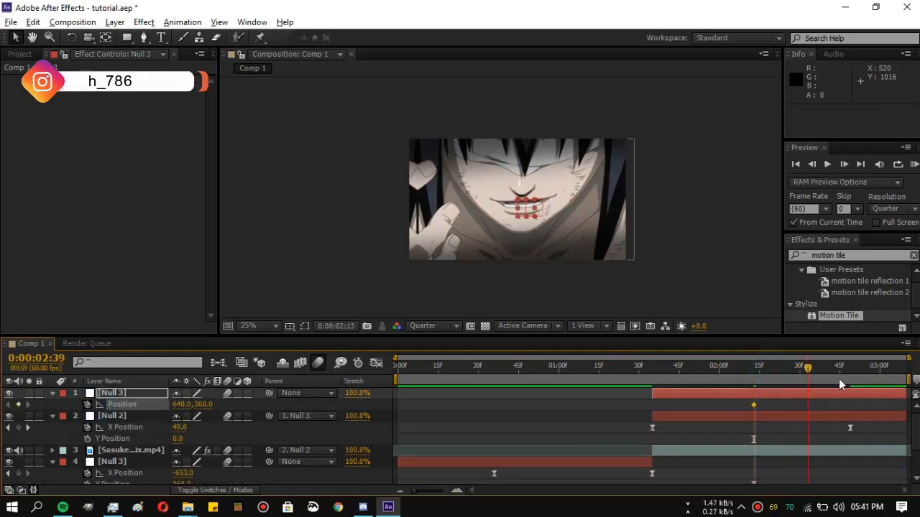
- Set layer 1's separated X Position at 0:00:03:09 to 1911 with eased keyframes, shape its graph from flat to steep, and preview it
{"action": "left_click_drag", "start_coordinate": [839, 380], "coordinate": [906, 384]}
{"action": "left_click_drag", "start_coordinate": [148, 404], "coordinate": [889, 462]}
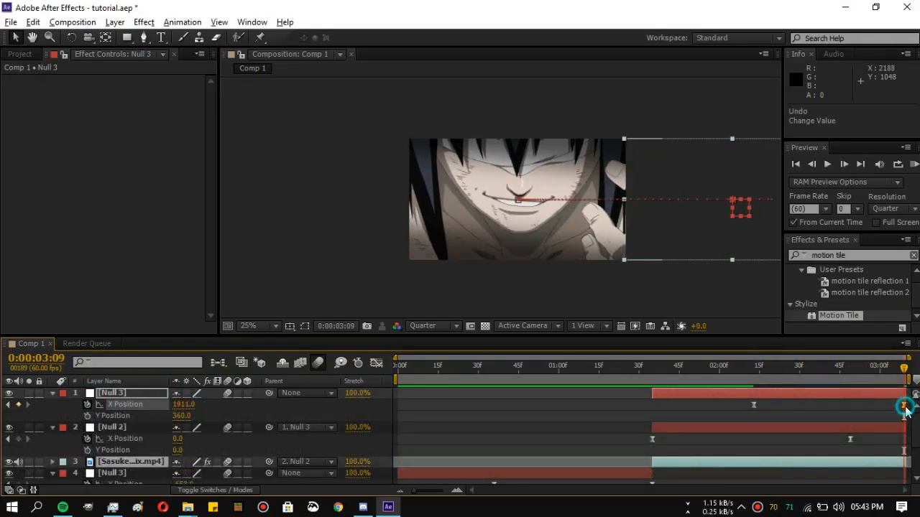
{"action": "left_click", "coordinate": [377, 363]}
{"action": "left_click", "coordinate": [902, 418]}
{"action": "left_click", "coordinate": [717, 371]}
{"action": "key", "text": "KP_0"}
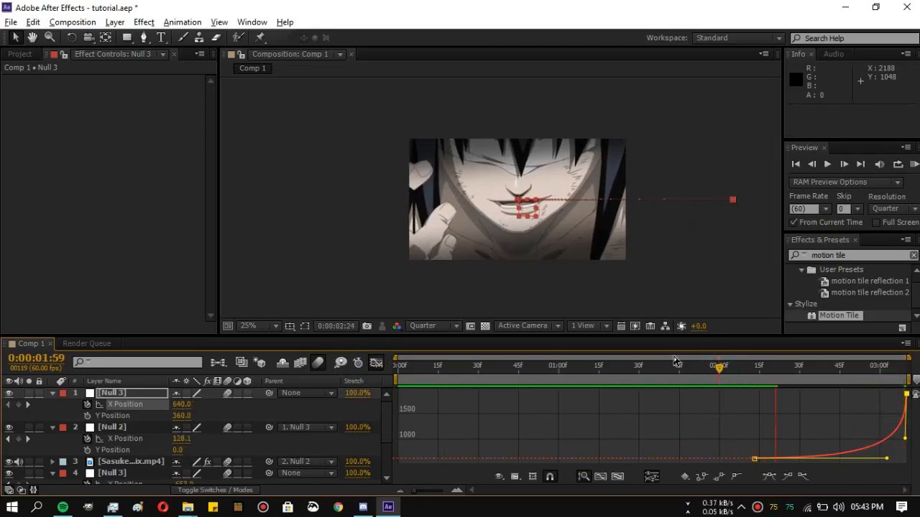
- Collapse the properties of all layers and preview the whole composition from 0:00:00:00
{"action": "left_click", "coordinate": [377, 366]}
{"action": "key", "text": "u"}
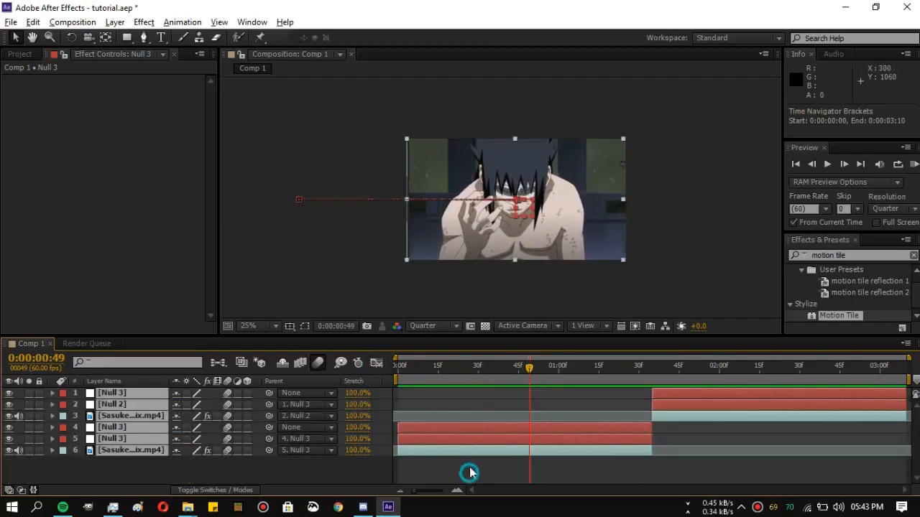
{"action": "left_click_drag", "start_coordinate": [438, 367], "coordinate": [371, 365]}
{"action": "left_click", "coordinate": [914, 165]}
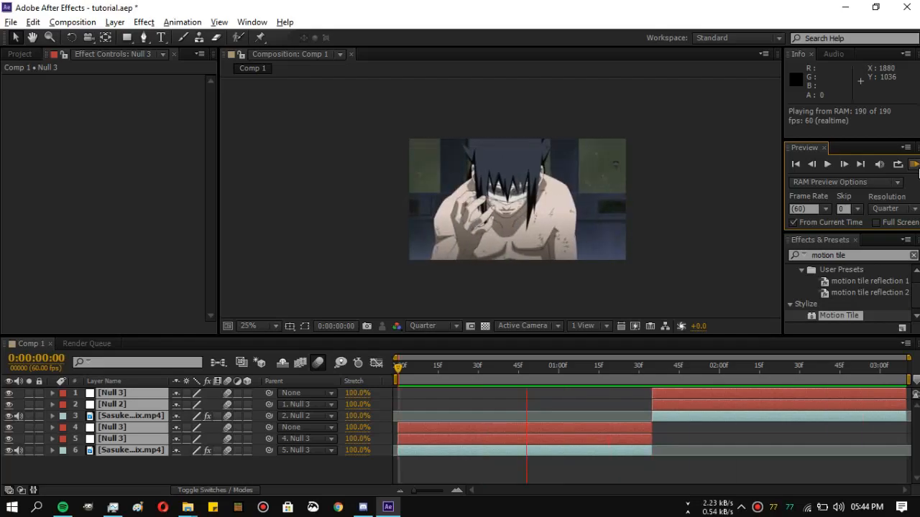
{"action": "key", "text": "space"}
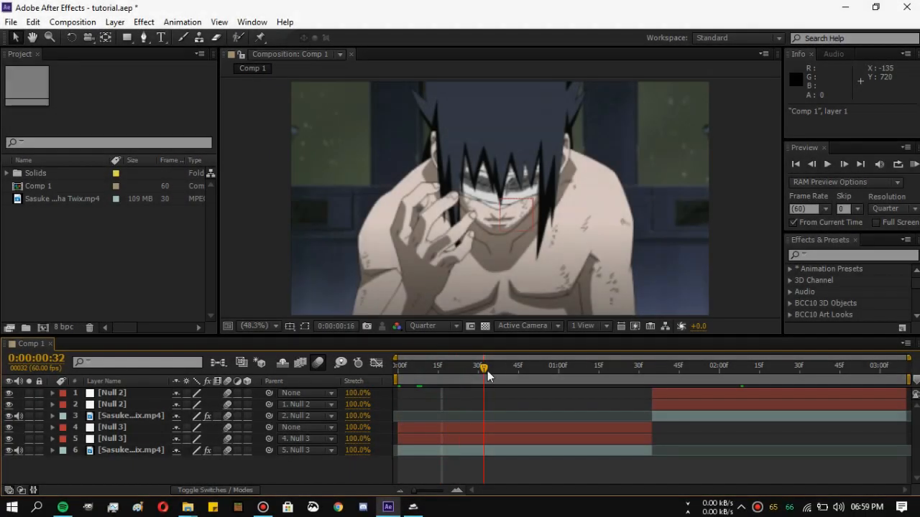
- Keyframe layer 5 Null 3's Y Position with a last keyframe at 0:00:01:04 and a value of 742 at 0:00:00:00
{"action": "left_click_drag", "start_coordinate": [487, 372], "coordinate": [589, 416]}
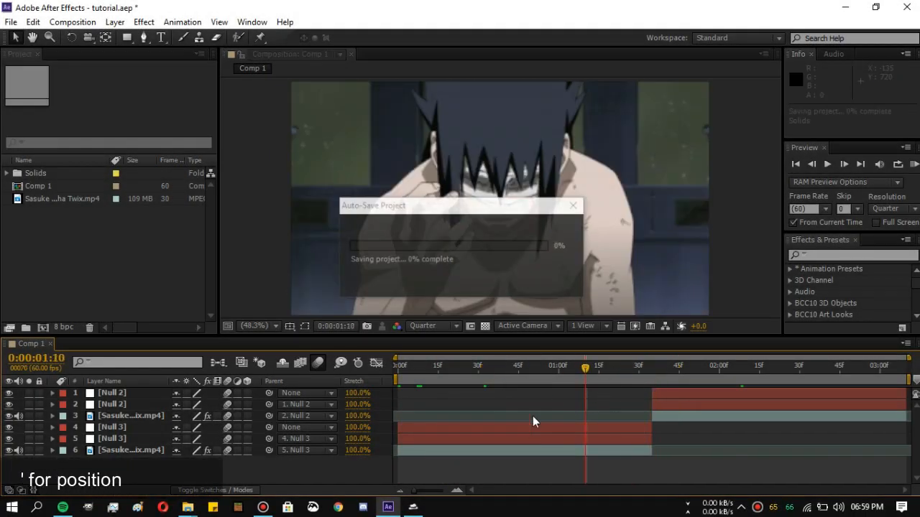
{"action": "left_click_drag", "start_coordinate": [438, 365], "coordinate": [396, 396]}
{"action": "left_click", "coordinate": [413, 437]}
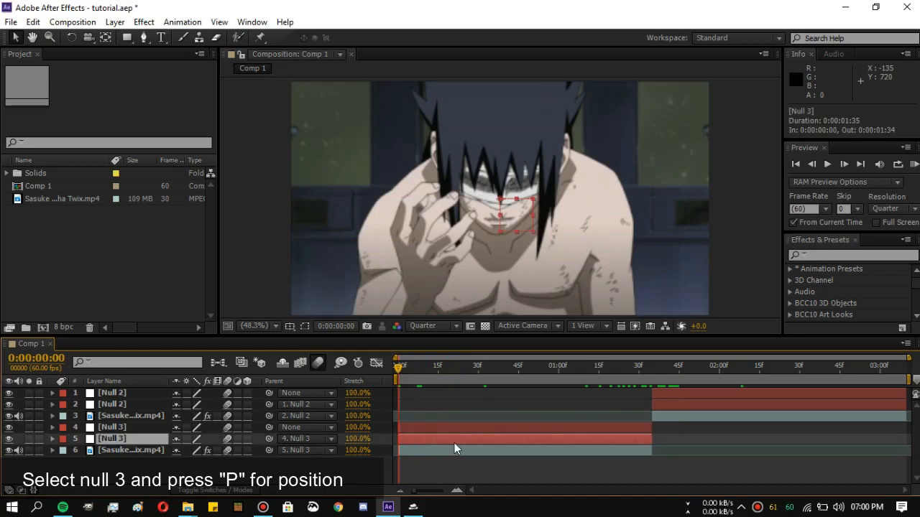
{"action": "key", "text": "p"}
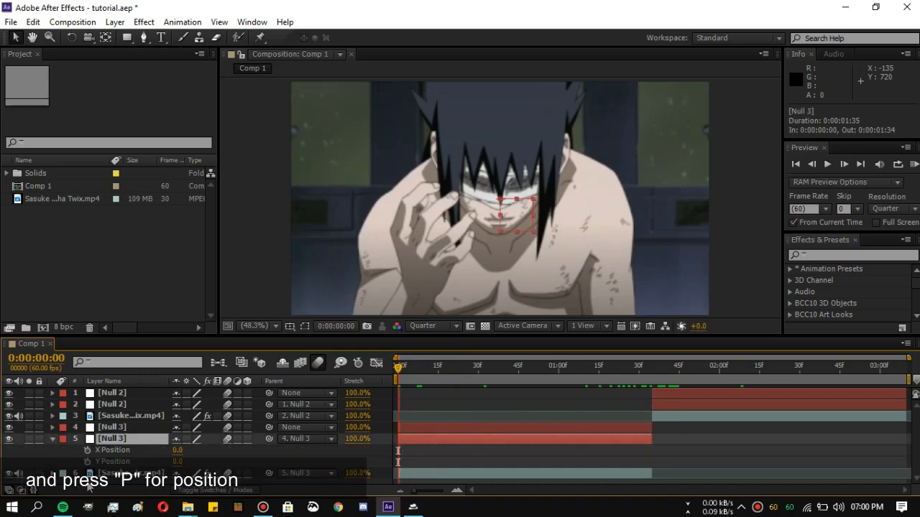
{"action": "left_click", "coordinate": [87, 462]}
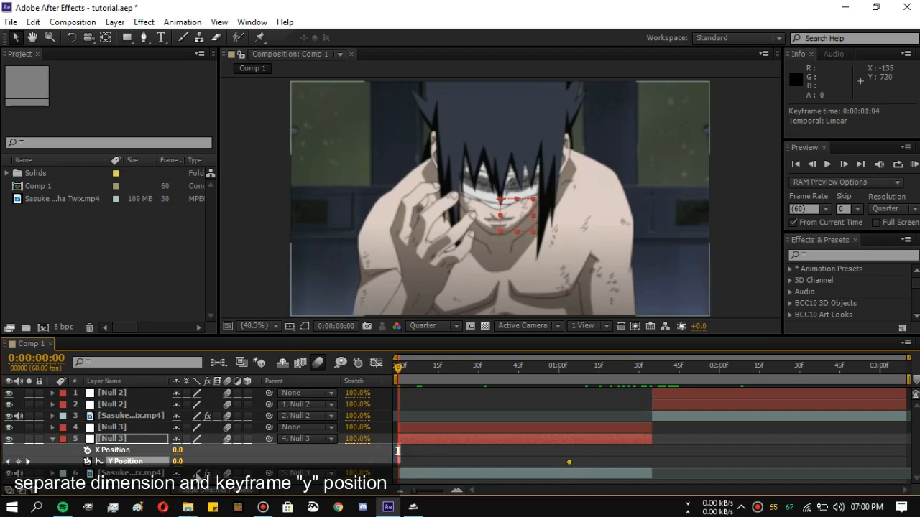
{"action": "left_click_drag", "start_coordinate": [175, 461], "coordinate": [426, 461]}
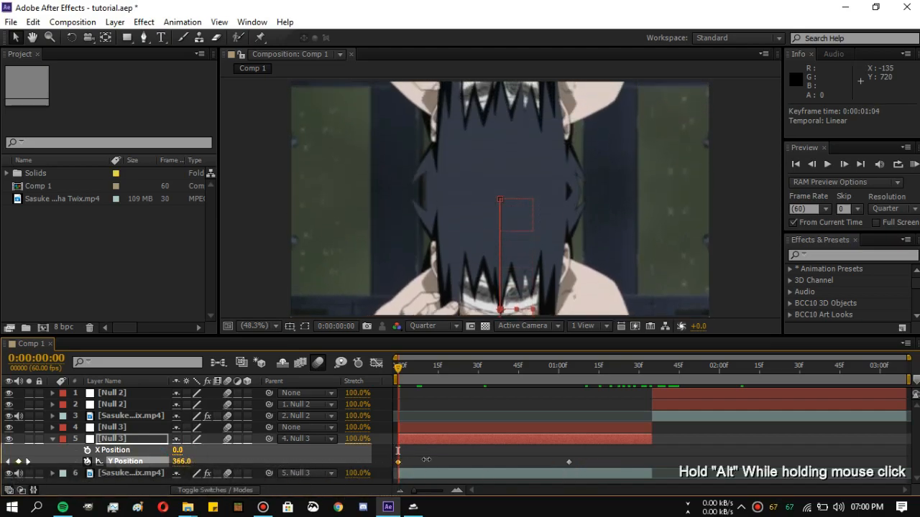
{"action": "scroll", "coordinate": [474, 243], "scroll_direction": "down", "scroll_amount": 2}
{"action": "left_click_drag", "start_coordinate": [180, 461], "coordinate": [442, 458]}
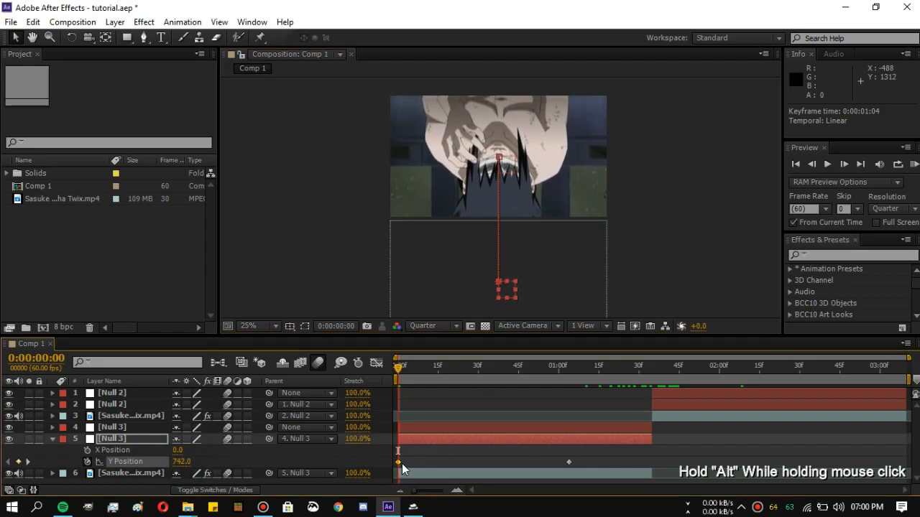
- Ease layer 5's Y Position keyframes and shape their graph to fall steeply from the first keyframe and level out
{"action": "left_click_drag", "start_coordinate": [583, 470], "coordinate": [346, 479]}
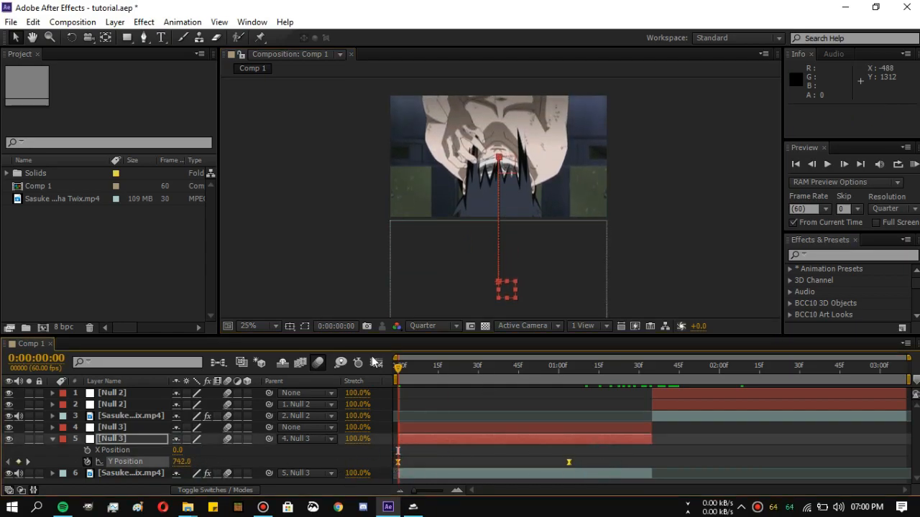
{"action": "left_click", "coordinate": [375, 362]}
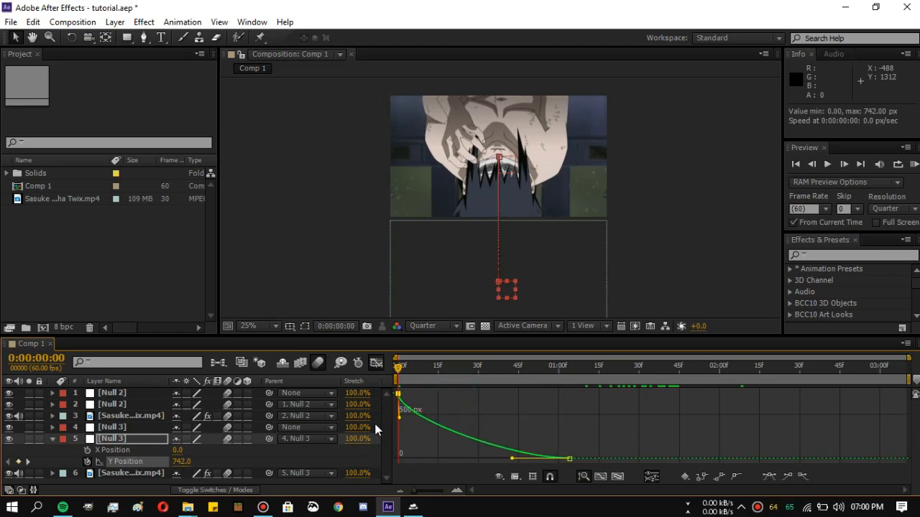
{"action": "left_click_drag", "start_coordinate": [379, 420], "coordinate": [380, 436]}
{"action": "left_click_drag", "start_coordinate": [413, 467], "coordinate": [417, 467]}
{"action": "left_click_drag", "start_coordinate": [398, 433], "coordinate": [396, 436]}
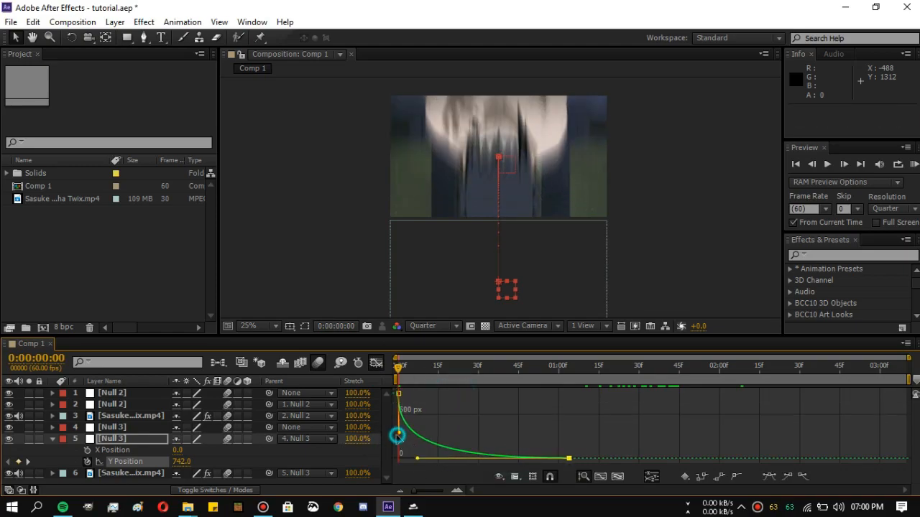
{"action": "left_click", "coordinate": [375, 363]}
- Keyframe layer 4 Null 3's Y Position at 0:00:00:26 and set it to -376 at the clip's end, 0:00:01:35
{"action": "left_click", "coordinate": [472, 424]}
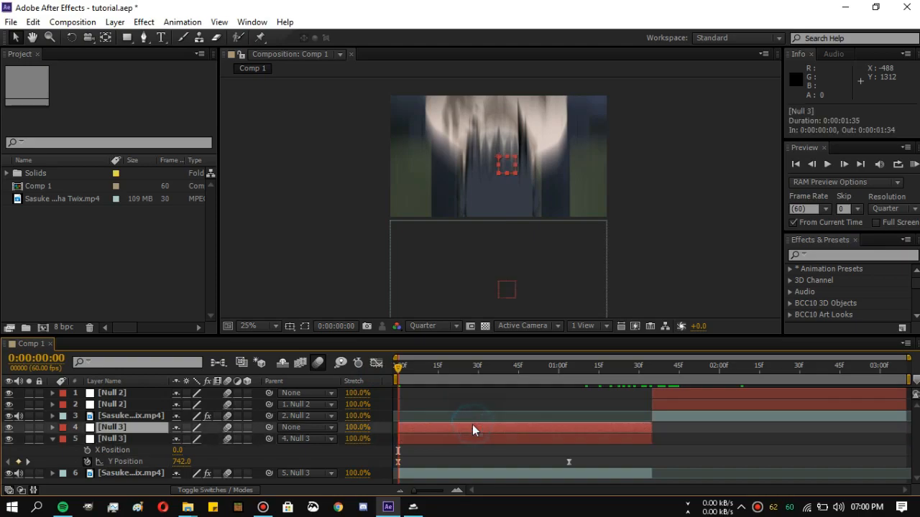
{"action": "key", "text": "p"}
{"action": "left_click", "coordinate": [464, 372]}
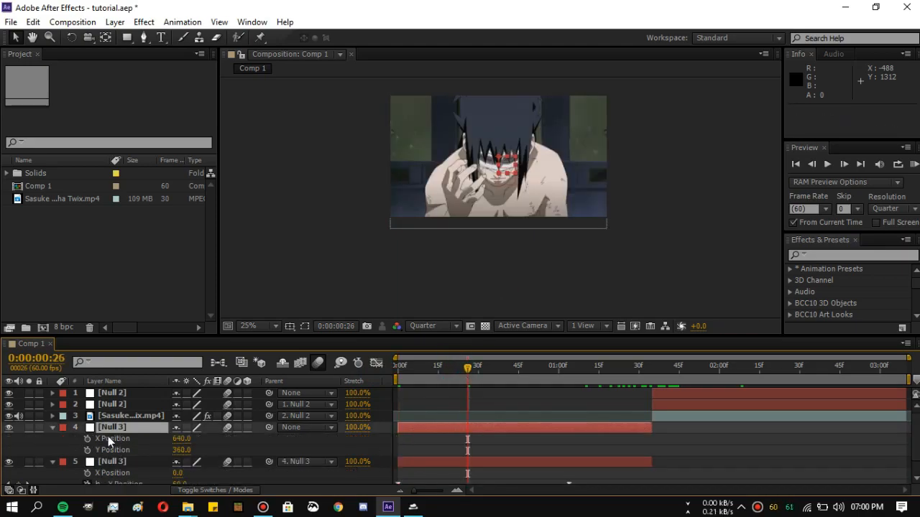
{"action": "scroll", "coordinate": [88, 431], "scroll_direction": "down", "scroll_amount": 1}
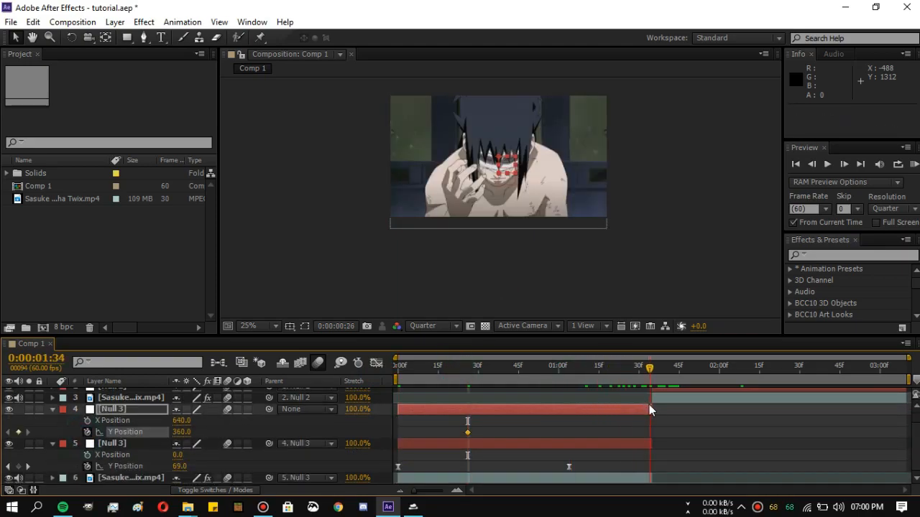
{"action": "left_click_drag", "start_coordinate": [178, 431], "coordinate": [798, 443]}
{"action": "left_click_drag", "start_coordinate": [649, 432], "coordinate": [666, 434]}
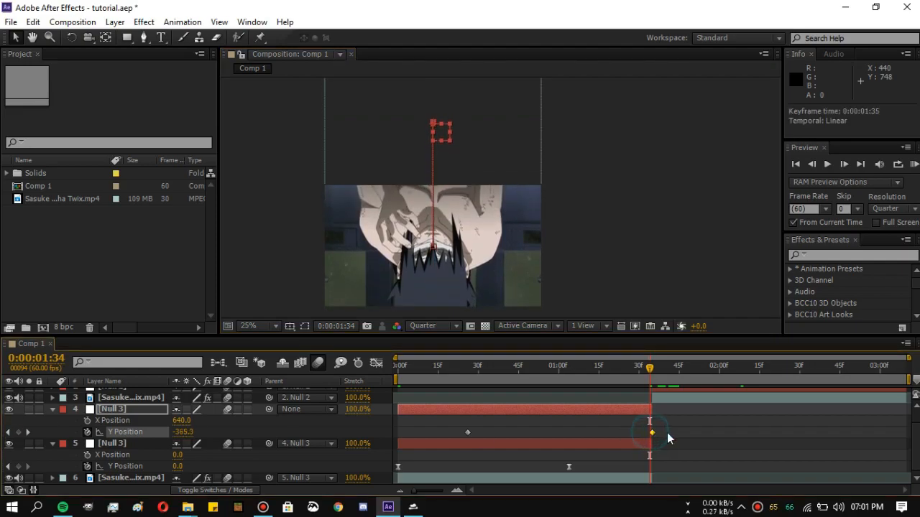
- Ease layer 4's Y Position keyframes and shape their graph to start flat and drop steeply at the last keyframe
{"action": "left_click_drag", "start_coordinate": [423, 440], "coordinate": [421, 438]}
{"action": "key", "text": "F9"}
{"action": "left_click", "coordinate": [376, 363]}
{"action": "left_click_drag", "start_coordinate": [719, 414], "coordinate": [637, 483]}
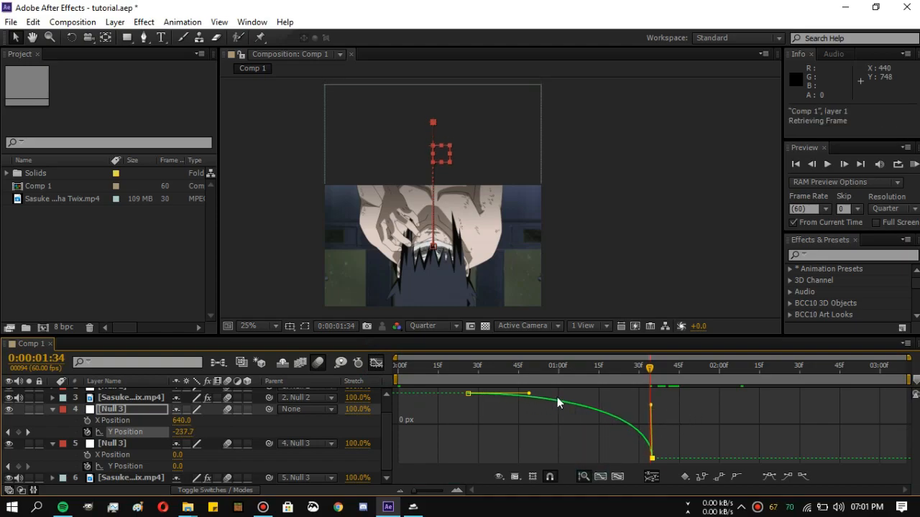
{"action": "left_click_drag", "start_coordinate": [529, 394], "coordinate": [633, 394]}
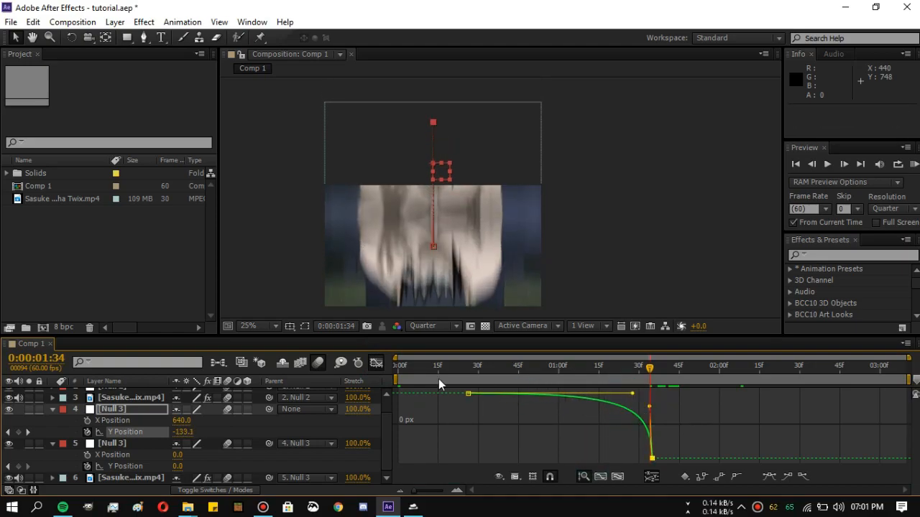
{"action": "left_click", "coordinate": [375, 362]}
- Refine layer 5's Y Position graph for a slightly steeper initial fall and a longer level end
{"action": "left_click", "coordinate": [400, 466]}
{"action": "left_click", "coordinate": [376, 362]}
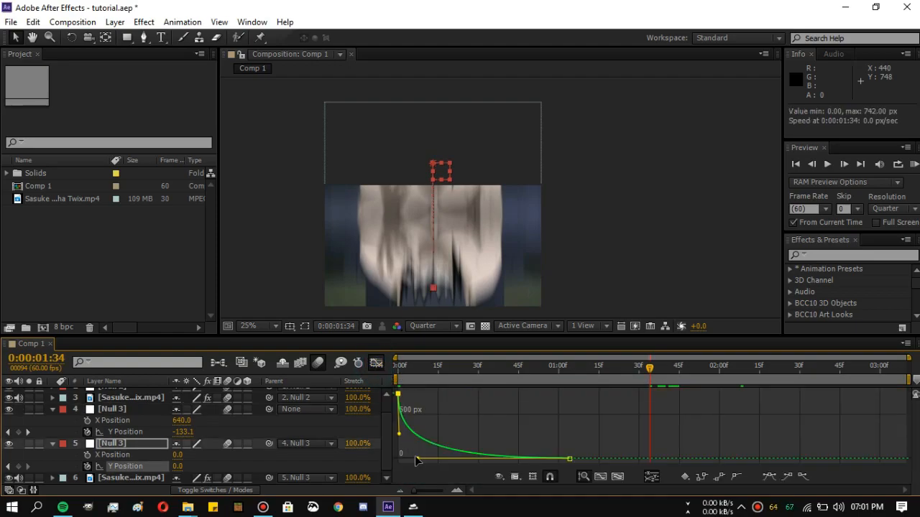
{"action": "left_click_drag", "start_coordinate": [396, 432], "coordinate": [372, 437]}
{"action": "left_click_drag", "start_coordinate": [414, 411], "coordinate": [393, 390]}
{"action": "left_click_drag", "start_coordinate": [398, 433], "coordinate": [396, 437]}
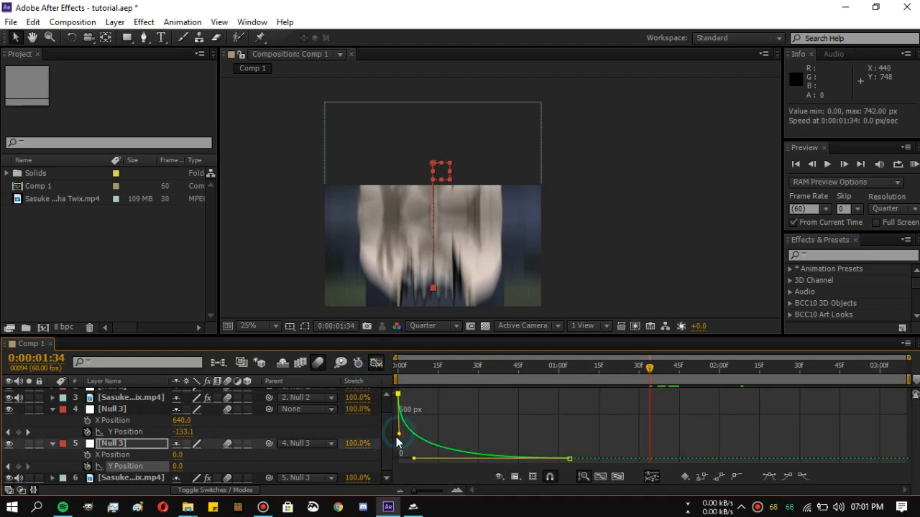
{"action": "left_click", "coordinate": [376, 362]}
- Save the project and preview the vertical slide from 0:00:00:00
{"action": "key", "text": "ctrl+s"}
{"action": "left_click_drag", "start_coordinate": [639, 368], "coordinate": [399, 374]}
{"action": "key", "text": "KP_0"}
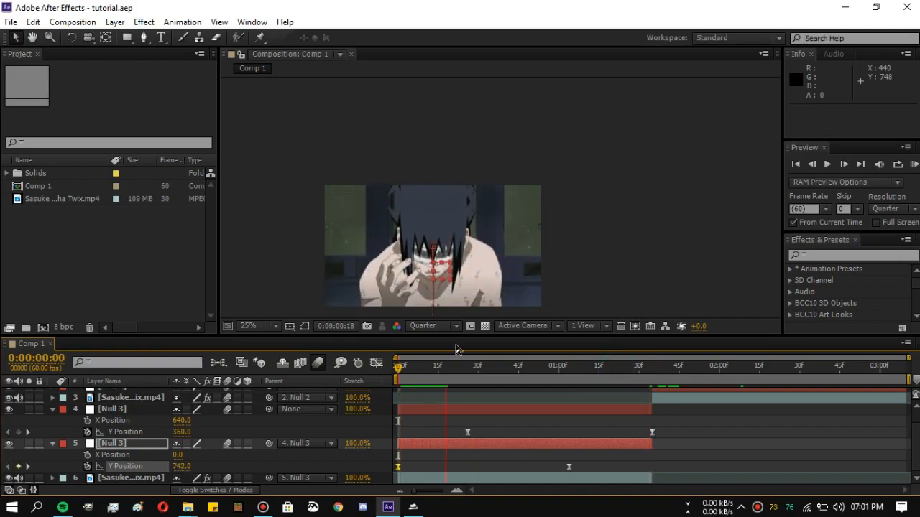
- Keyframe layer 2 Null 2's Y Position with a last keyframe at 0:00:02:41 and a value of 750 at 0:00:01:35
{"action": "left_click_drag", "start_coordinate": [643, 369], "coordinate": [653, 392]}
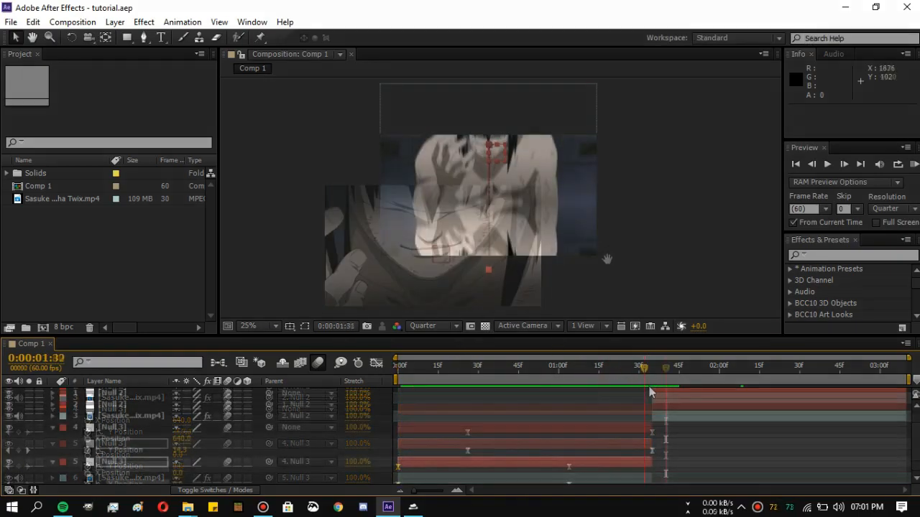
{"action": "left_click", "coordinate": [664, 408]}
{"action": "key", "text": "p"}
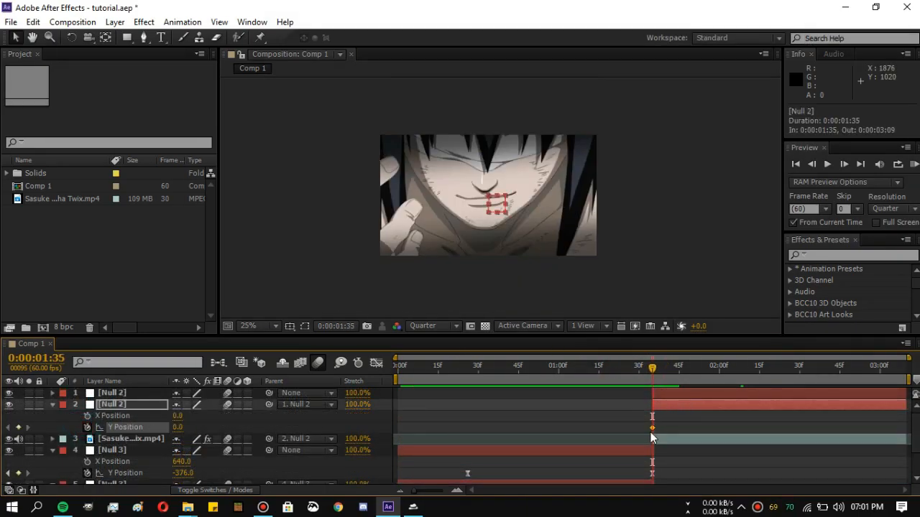
{"action": "left_click_drag", "start_coordinate": [652, 429], "coordinate": [735, 435]}
{"action": "left_click_drag", "start_coordinate": [180, 426], "coordinate": [544, 382]}
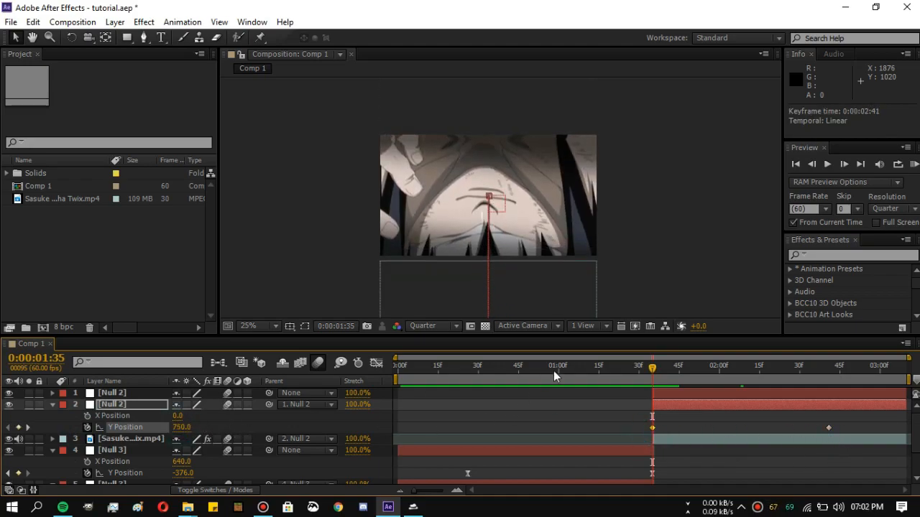
- Ease layer 2's Y Position keyframes, shape the graph from a steep fall to level, and preview the transition
{"action": "left_click_drag", "start_coordinate": [609, 378], "coordinate": [650, 370]}
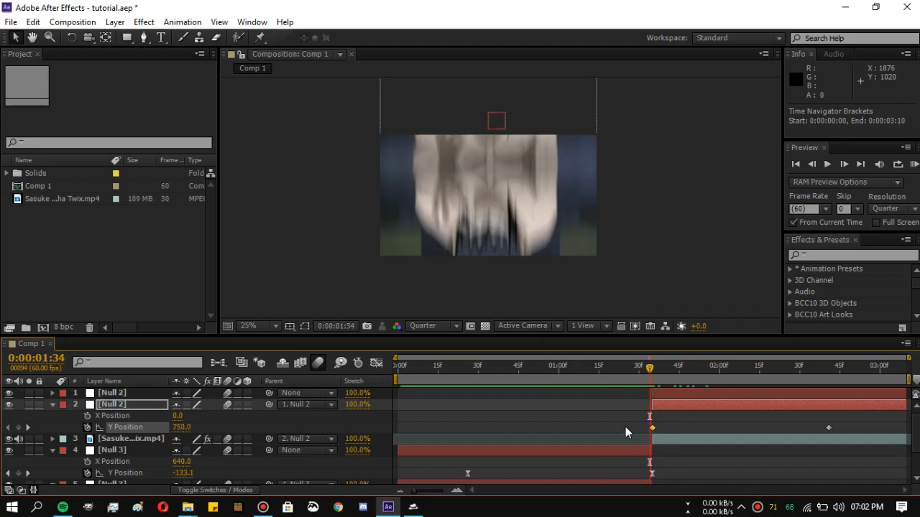
{"action": "left_click", "coordinate": [375, 363]}
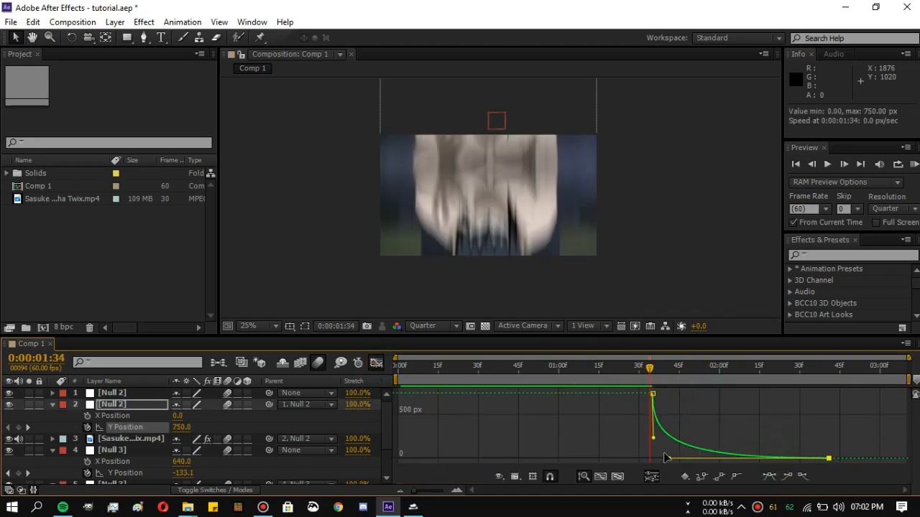
{"action": "left_click", "coordinate": [622, 375]}
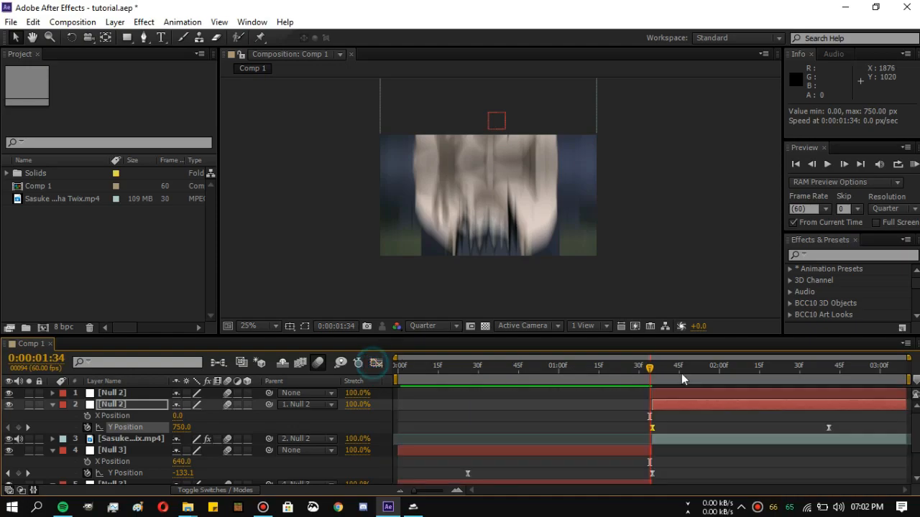
{"action": "key", "text": "space"}
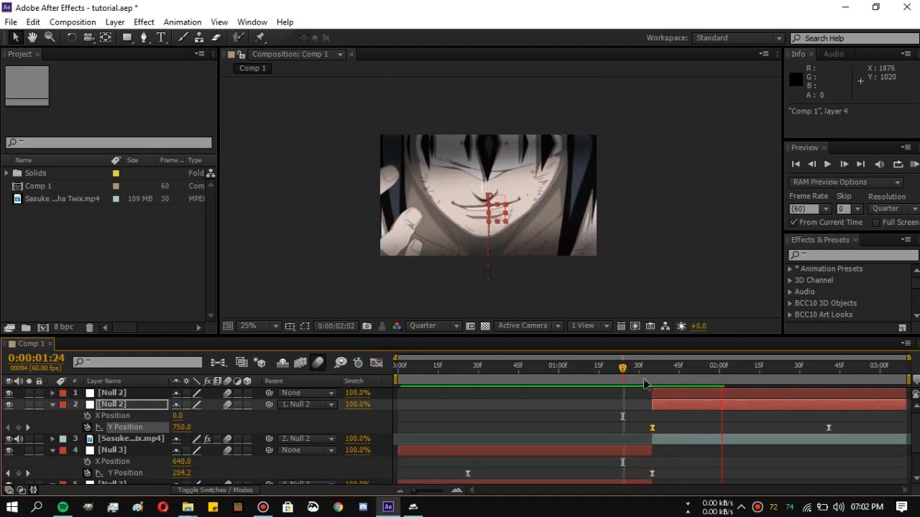
- Make the initial fall of layer 2's Y Position graph even steeper and preview the slide again
{"action": "key", "text": "Page_Up"}
{"action": "left_click", "coordinate": [376, 364]}
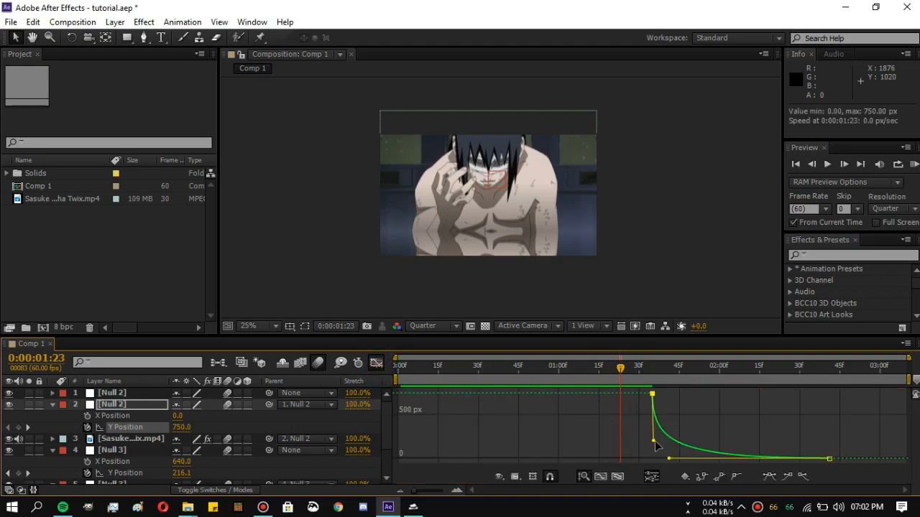
{"action": "key", "text": "space"}
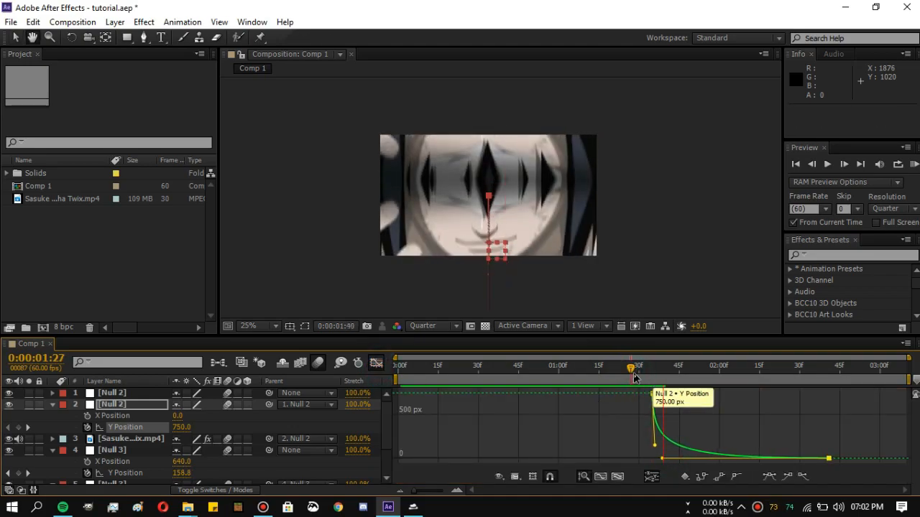
{"action": "left_click", "coordinate": [377, 363]}
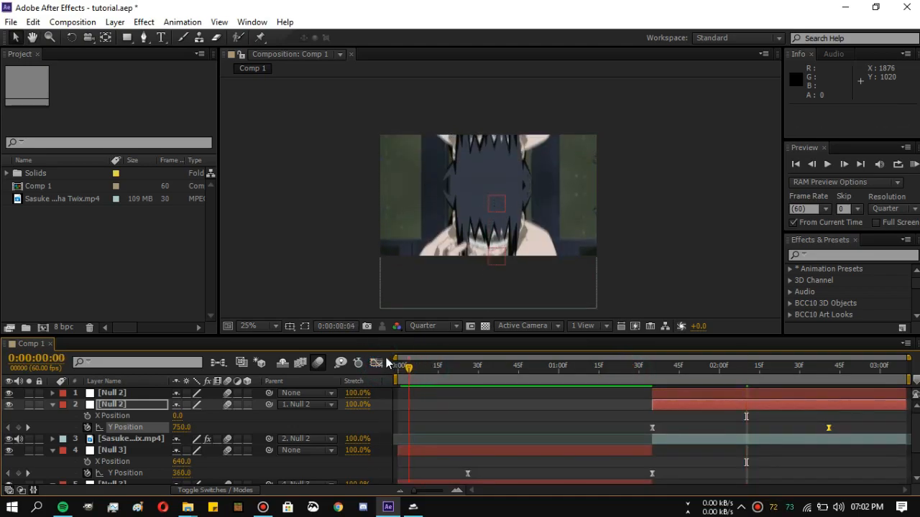
- Keyframe layer 1 Null 2's Y Position at 0:00:02:06 and set it to -386 at 0:00:03:10
{"action": "left_click", "coordinate": [861, 394]}
{"action": "key", "text": "p"}
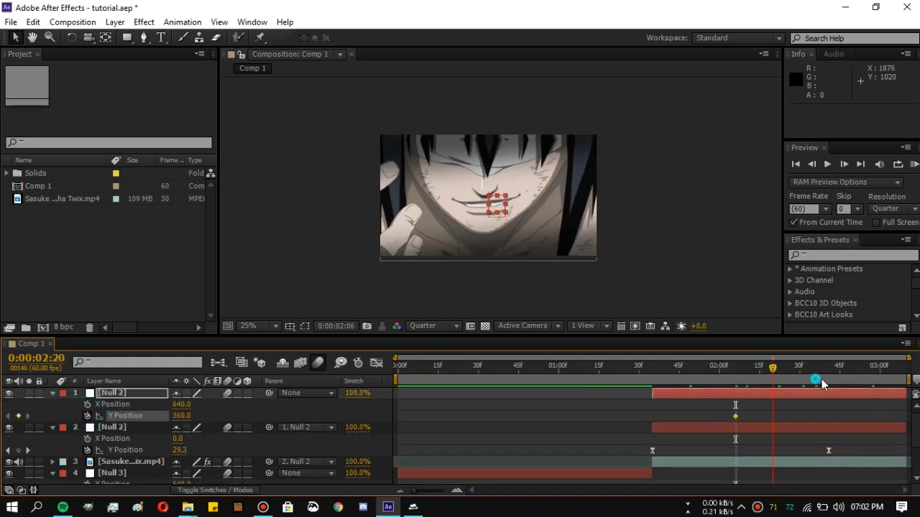
{"action": "left_click_drag", "start_coordinate": [183, 416], "coordinate": [806, 421]}
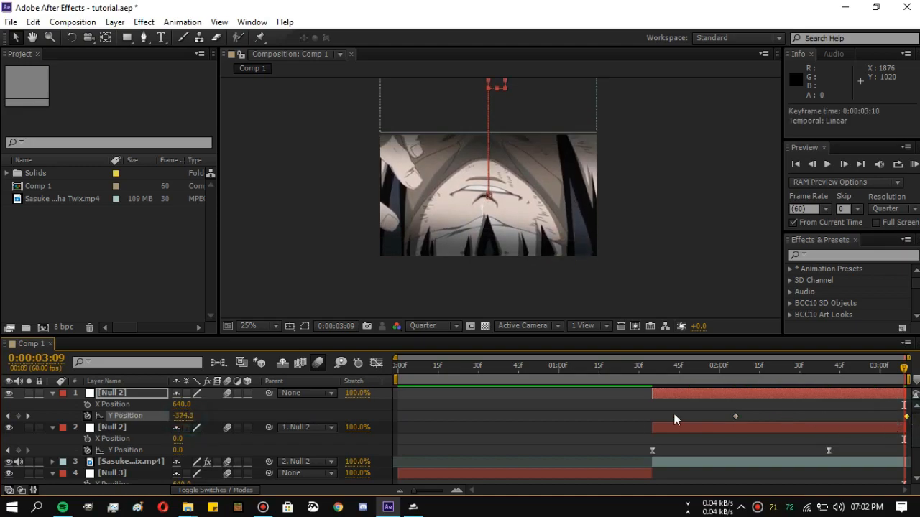
- Shape layer 1's eased Y Position graph from flat to a steep final drop and preview from 0:00:01:28
{"action": "left_click", "coordinate": [376, 363]}
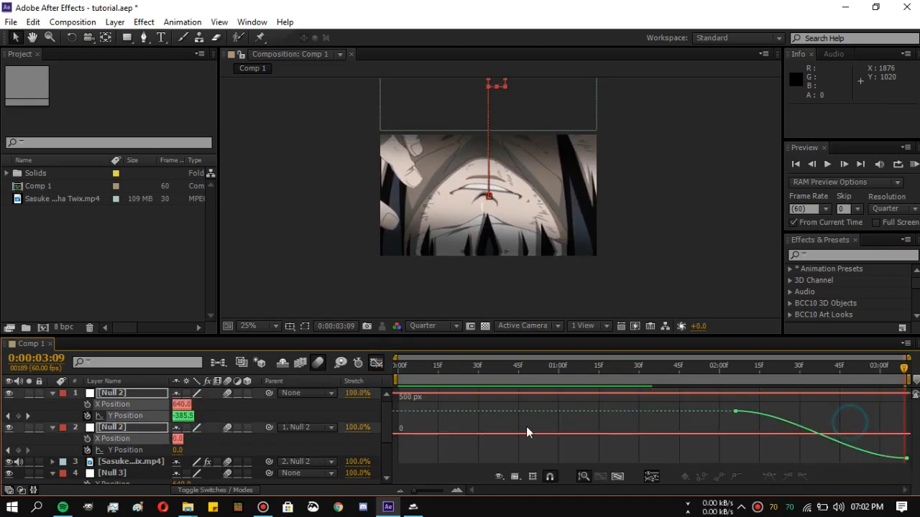
{"action": "left_click", "coordinate": [128, 415]}
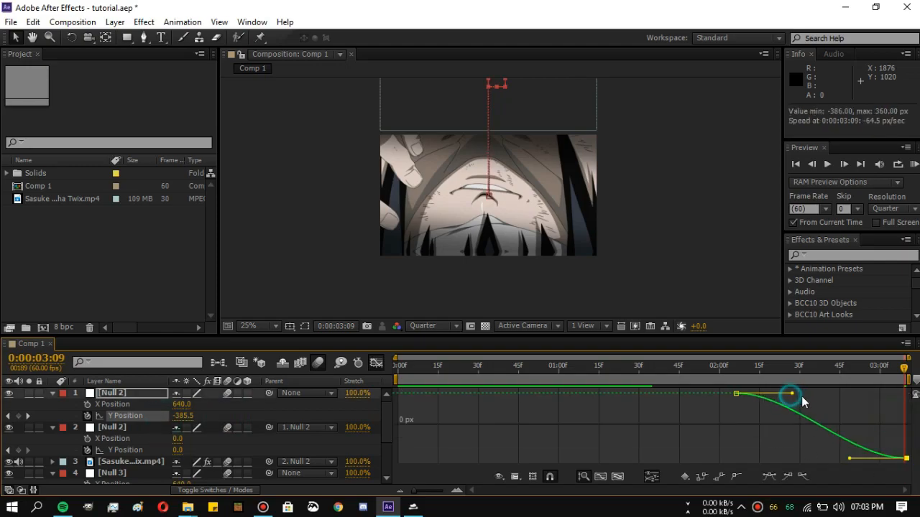
{"action": "left_click_drag", "start_coordinate": [881, 435], "coordinate": [906, 411]}
{"action": "left_click", "coordinate": [634, 373]}
{"action": "key", "text": "space"}
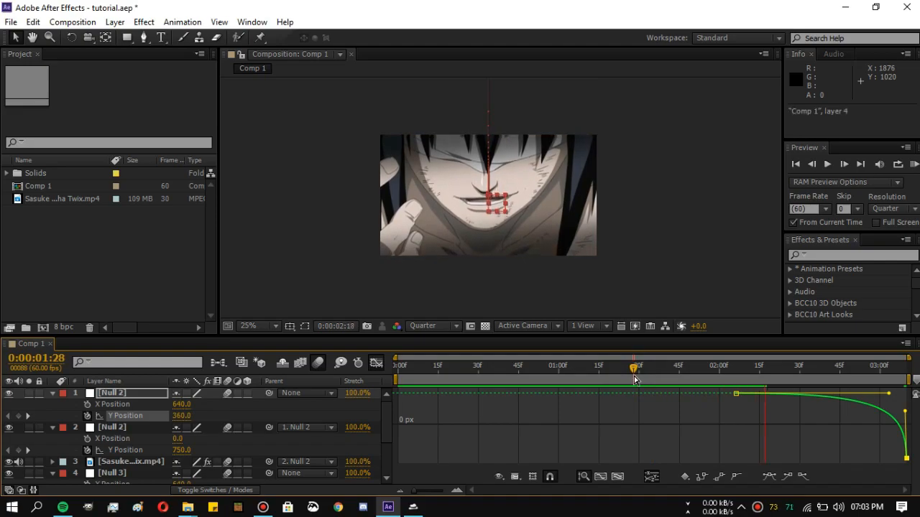
{"action": "key", "text": "space"}
{"action": "key", "text": "space"}
{"action": "key", "text": "space"}
{"action": "left_click", "coordinate": [376, 363]}
- Collapse the properties of all layers and return the playhead to 0:00:00:00
{"action": "key", "text": "ctrl+a"}
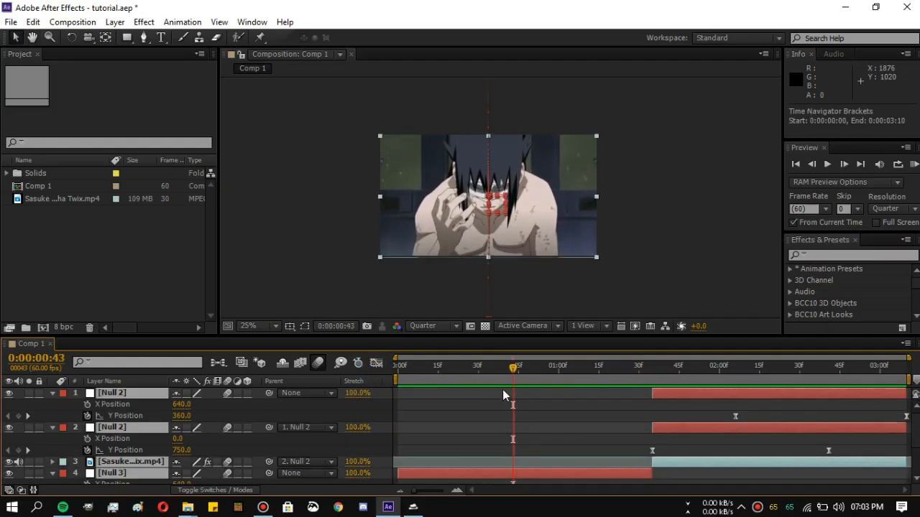
{"action": "key", "text": "u"}
{"action": "left_click", "coordinate": [618, 464]}
{"action": "left_click_drag", "start_coordinate": [512, 368], "coordinate": [372, 382]}
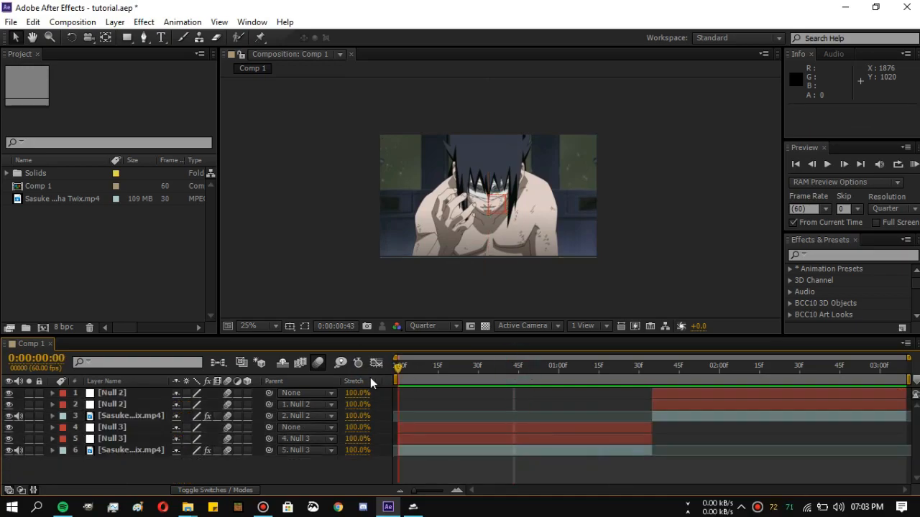
- Preview the full slide transition in Comp 1 from 0:00:00:00 and stop the playback
{"action": "left_click", "coordinate": [915, 166]}
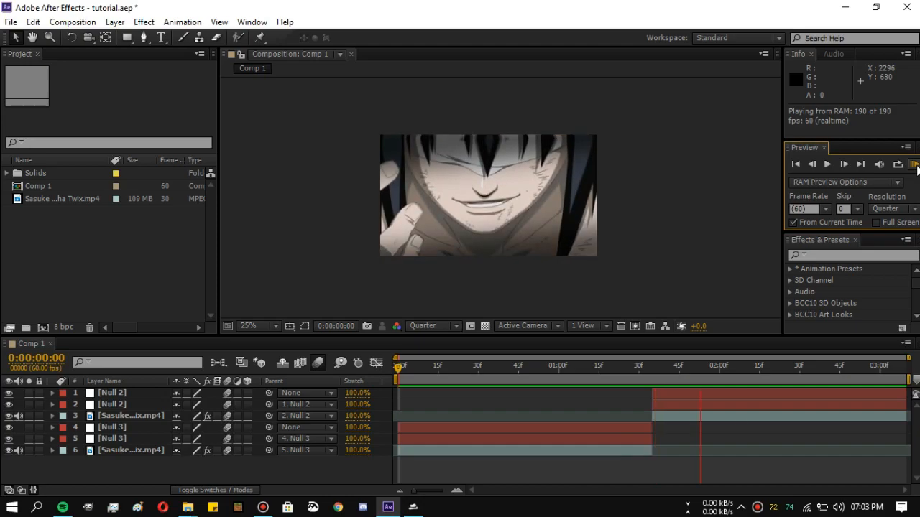
{"action": "key", "text": "space"}
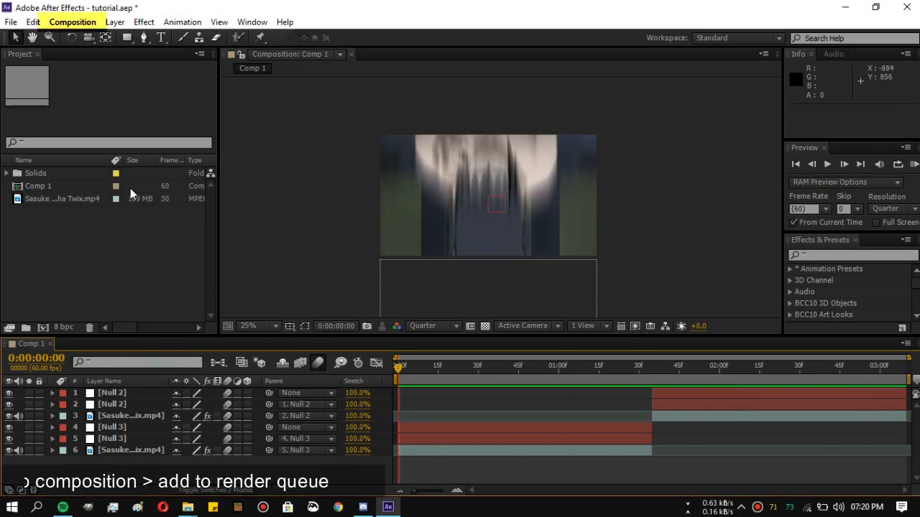
- Add Comp 1 to the render queue and set its output module to H.264 with audio output enabled
{"action": "left_click", "coordinate": [72, 22]}
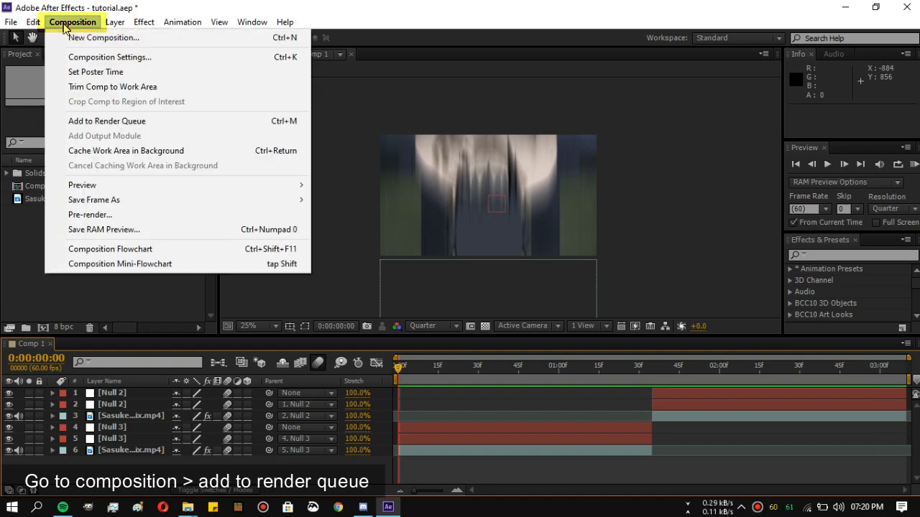
{"action": "left_click", "coordinate": [177, 130]}
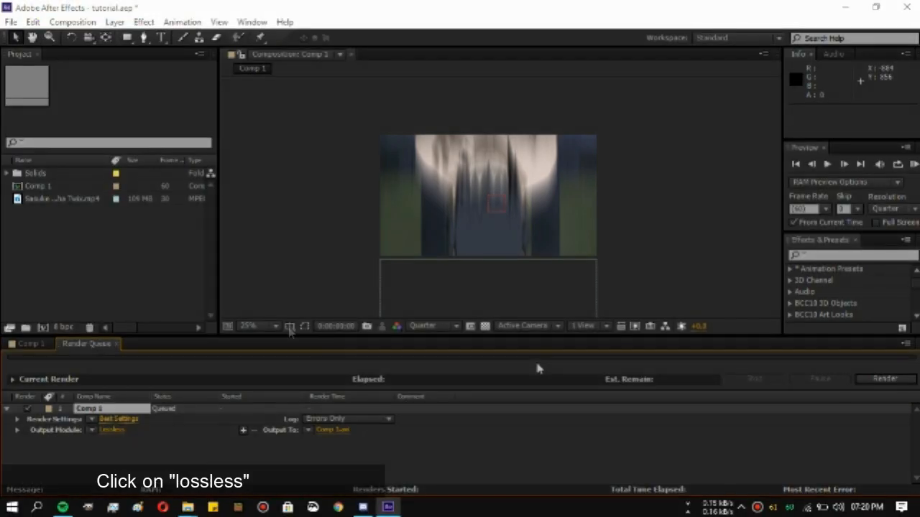
{"action": "left_click", "coordinate": [111, 429]}
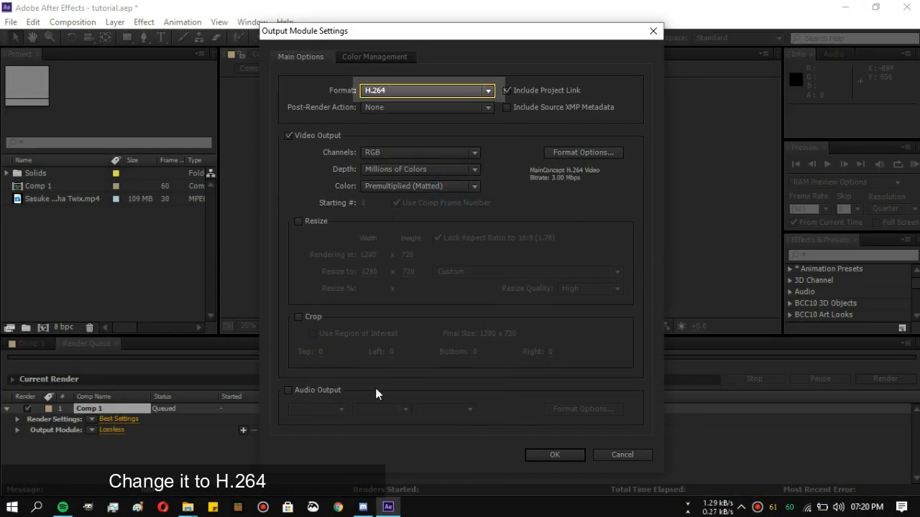
{"action": "left_click", "coordinate": [288, 390]}
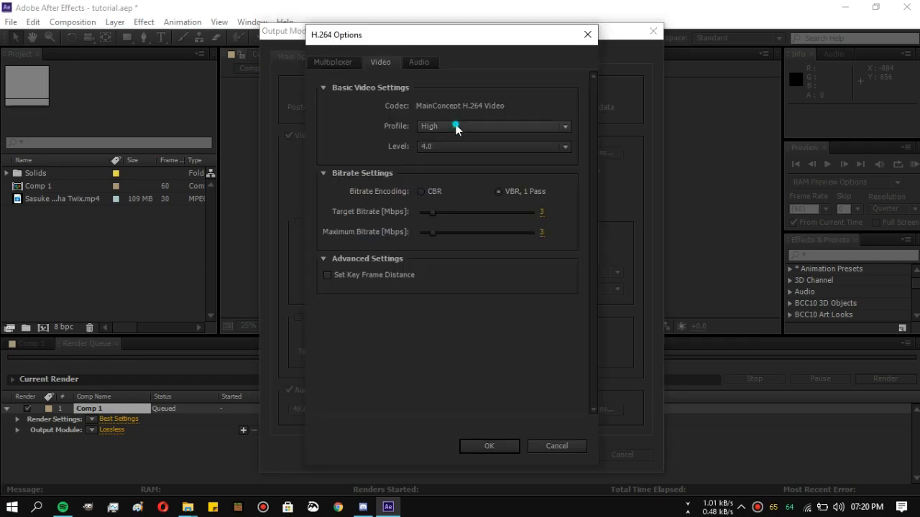
- Set the H.264 video profile to High and the level to 4.0 in the format options
{"action": "left_click", "coordinate": [457, 128]}
{"action": "left_click", "coordinate": [465, 172]}
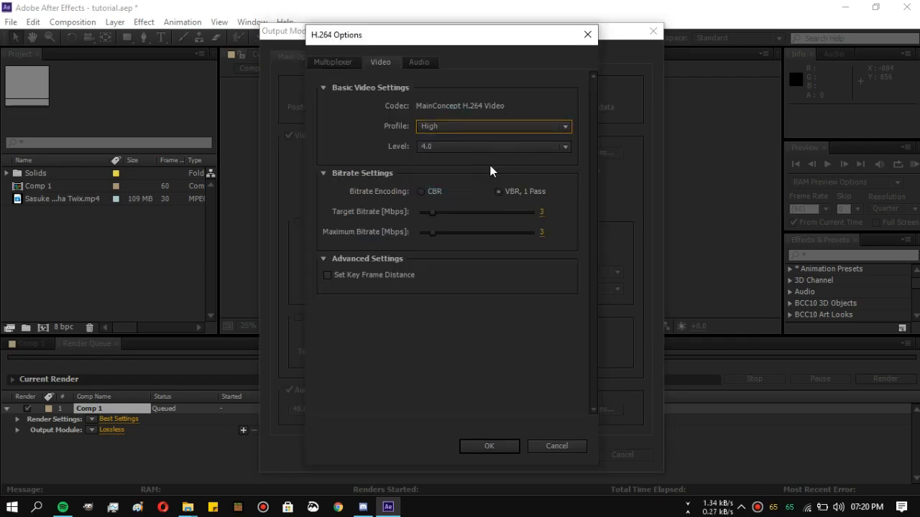
{"action": "left_click", "coordinate": [563, 147]}
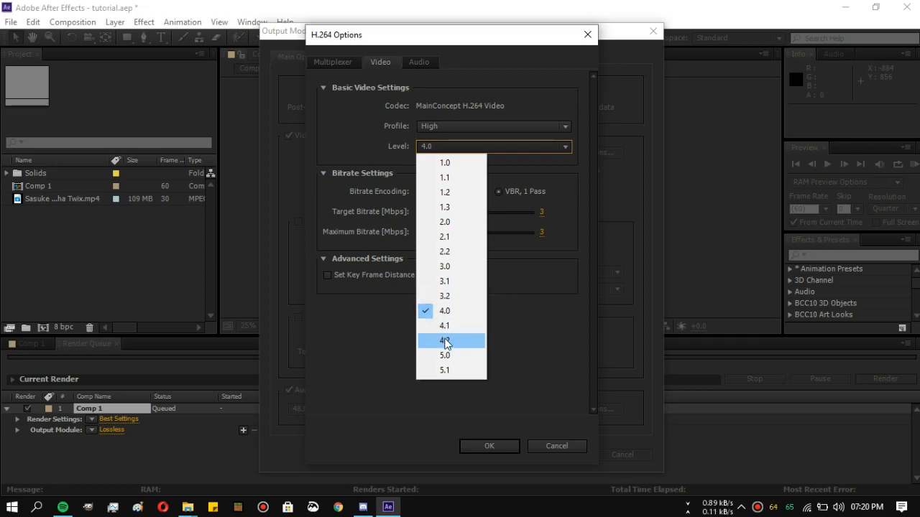
{"action": "left_click", "coordinate": [447, 312]}
- Set the target and maximum bitrate to 3 Mbps and accept the output module settings
{"action": "left_click", "coordinate": [542, 213]}
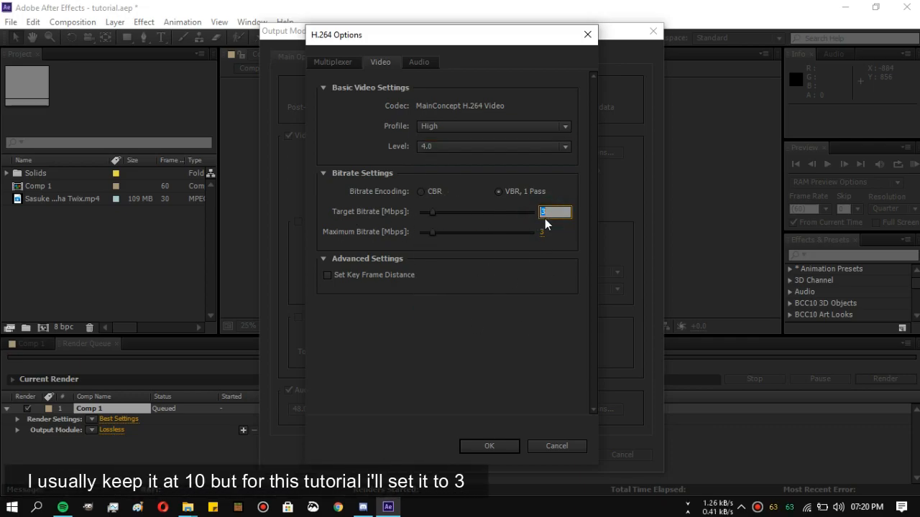
{"action": "type", "text": "1"}
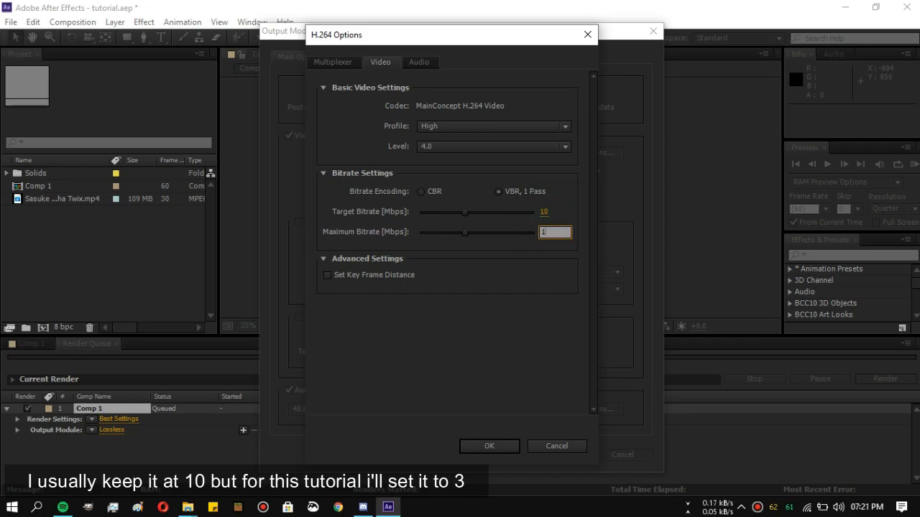
{"action": "type", "text": "0"}
{"action": "key", "text": "Return"}
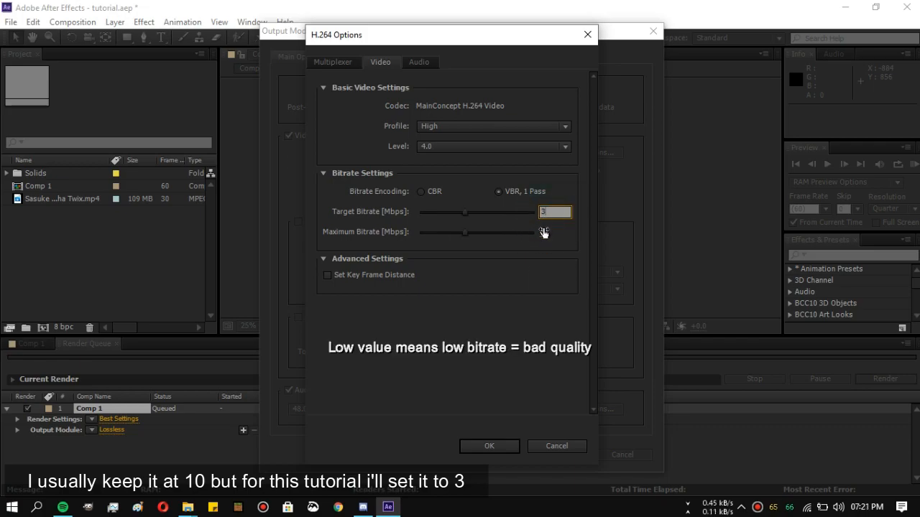
{"action": "left_click", "coordinate": [488, 446]}
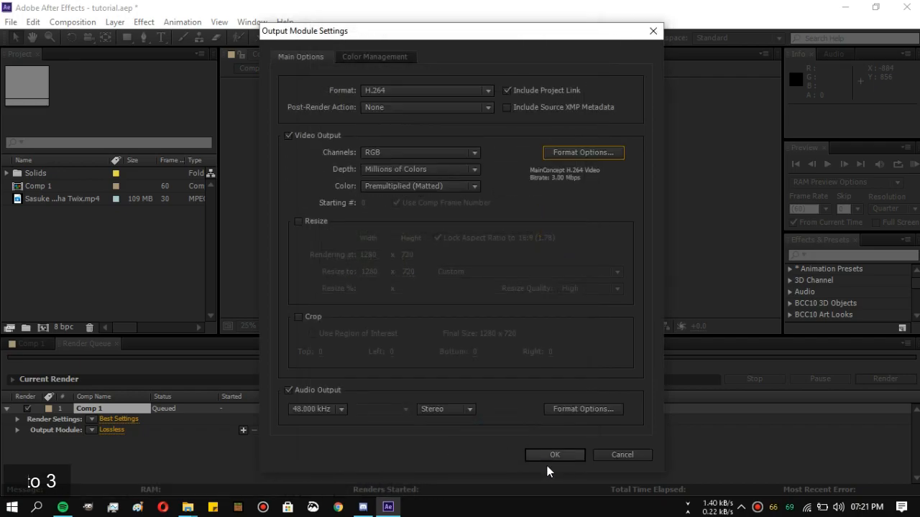
{"action": "left_click", "coordinate": [552, 454]}
- Save the render output as "yt tutorial" in the editing videos folder and start the render
{"action": "left_click", "coordinate": [340, 431]}
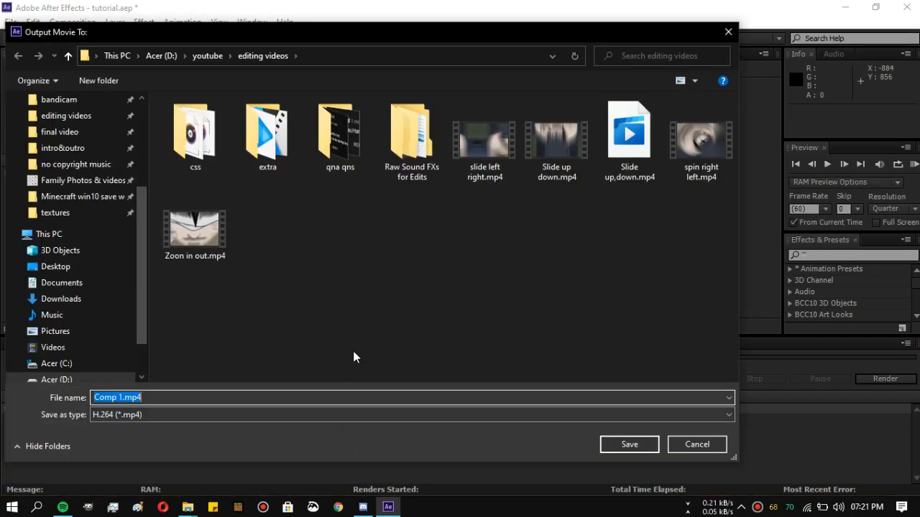
{"action": "type", "text": "yt tutorial"}
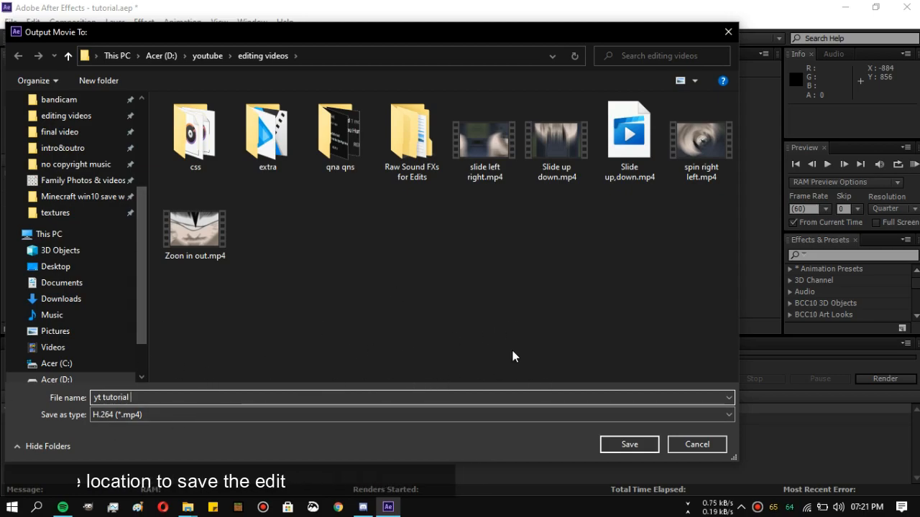
{"action": "left_click", "coordinate": [638, 446]}
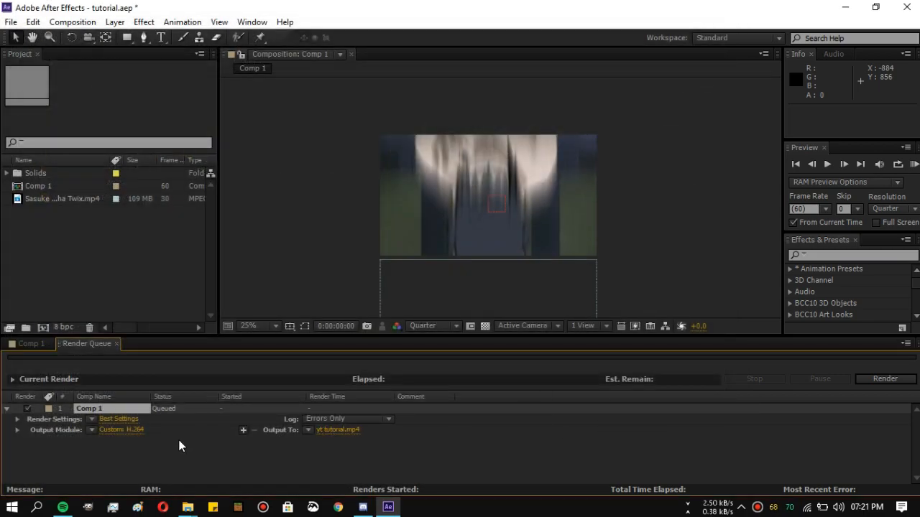
{"action": "left_click", "coordinate": [910, 381]}
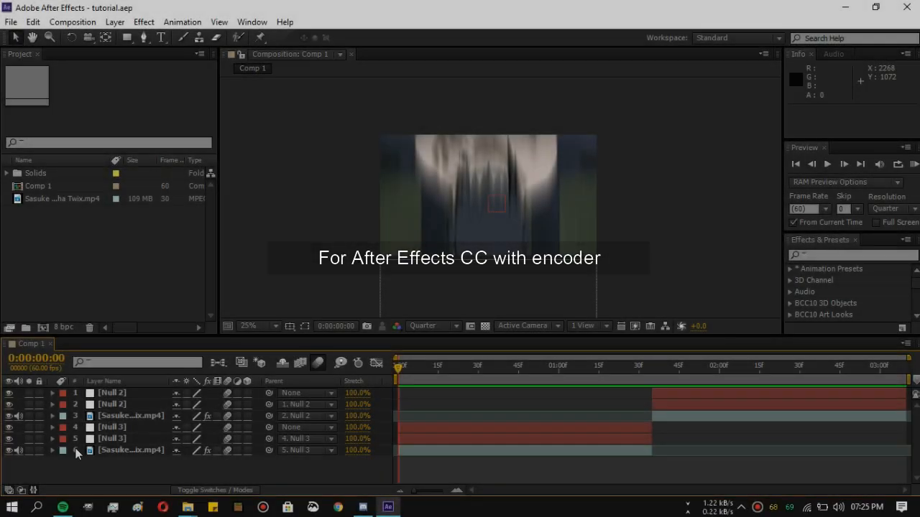
- Launch Adobe Media Encoder CS6
{"action": "left_click", "coordinate": [11, 507]}
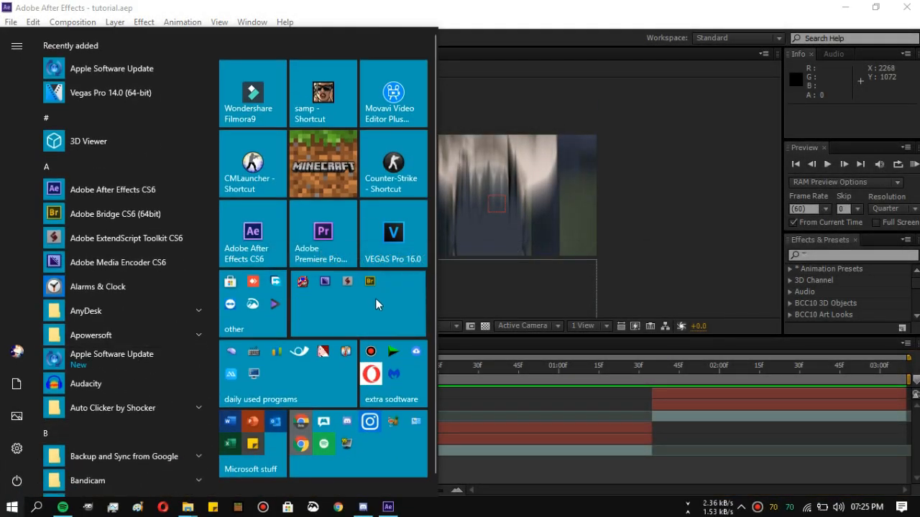
{"action": "left_click", "coordinate": [378, 304]}
{"action": "scroll", "coordinate": [360, 376], "scroll_direction": "down", "scroll_amount": 2}
{"action": "left_click", "coordinate": [315, 269]}
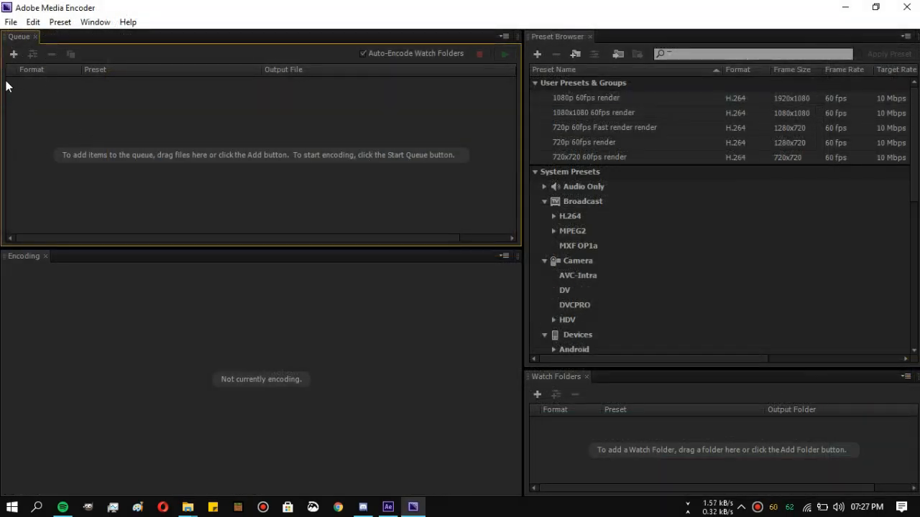
- Open the saved project tutorial.aep as a source for the encoding queue
{"action": "left_click", "coordinate": [15, 60]}
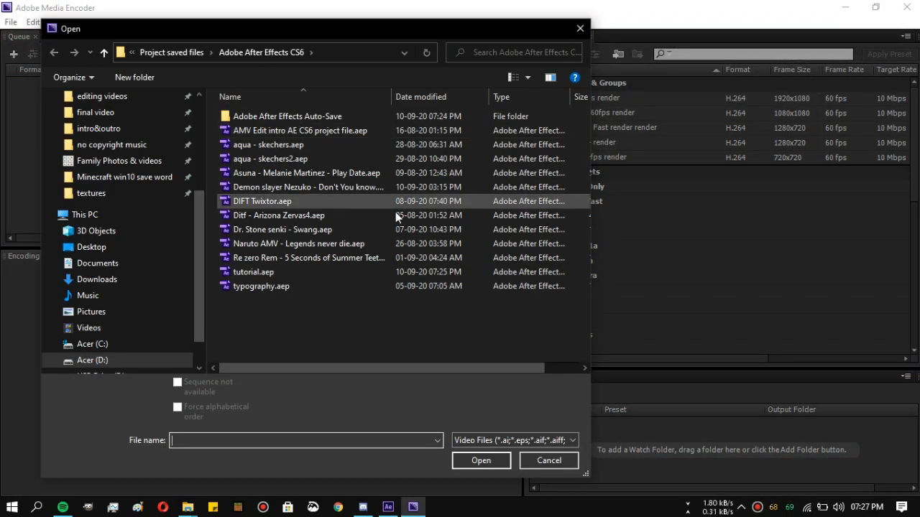
{"action": "left_click", "coordinate": [272, 275]}
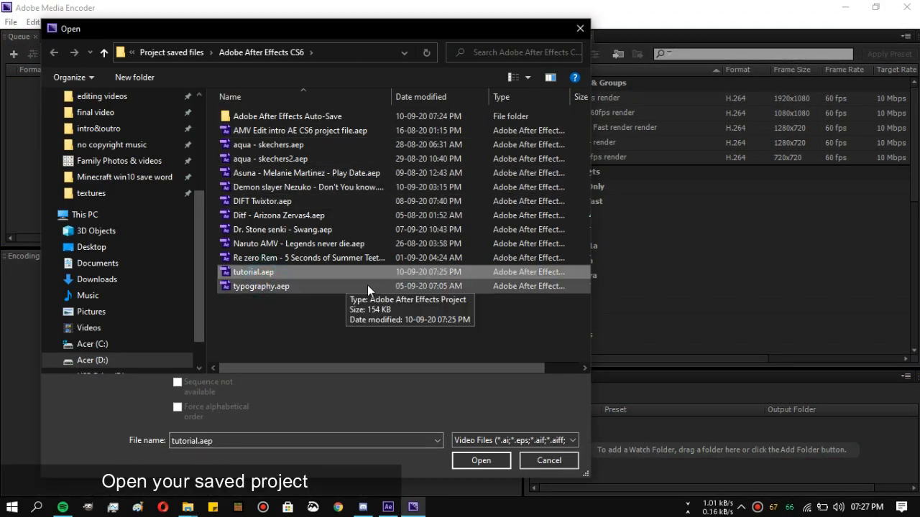
{"action": "left_click", "coordinate": [481, 461]}
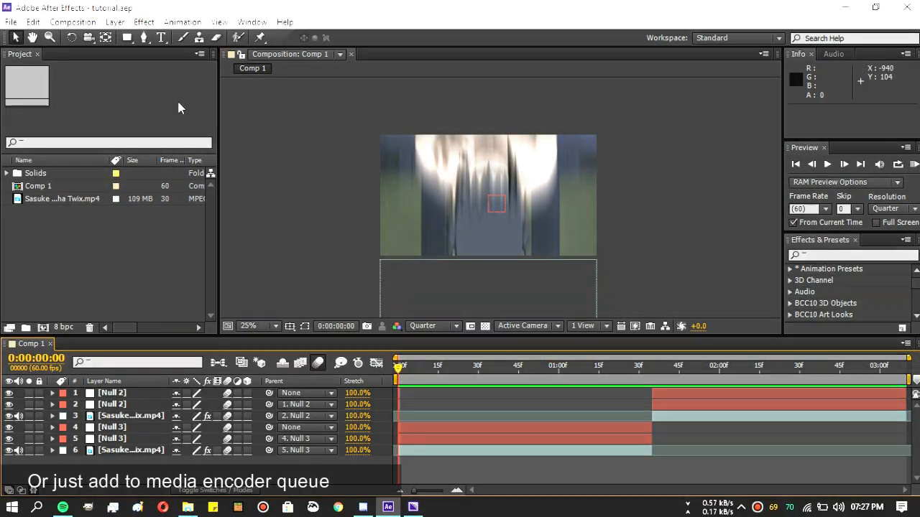
{"action": "left_click", "coordinate": [73, 21]}
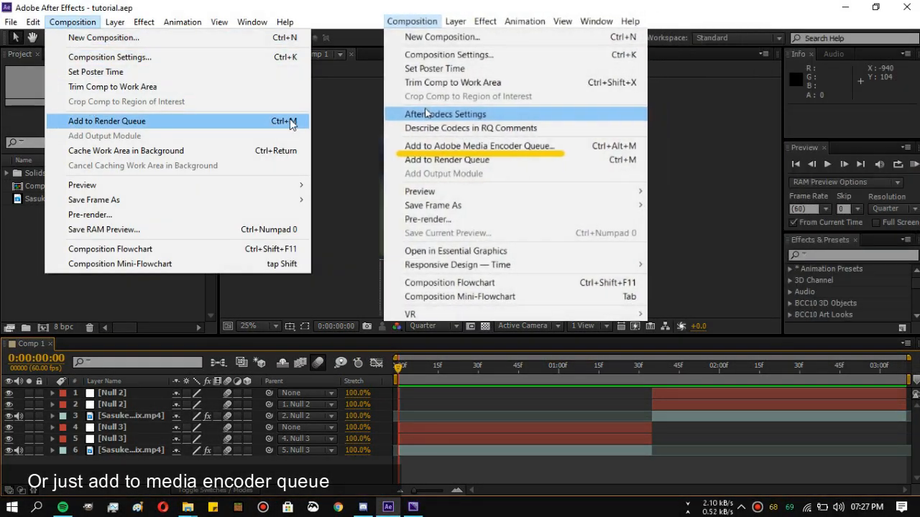
{"action": "key", "text": "Escape"}
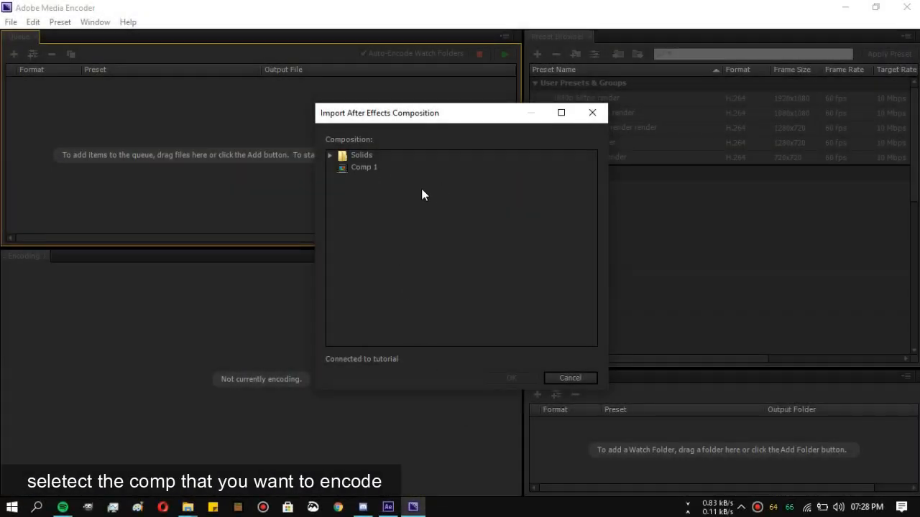
- Import Comp 1 from the tutorial project into the encoding queue
{"action": "left_click", "coordinate": [362, 170]}
{"action": "left_click", "coordinate": [514, 377]}
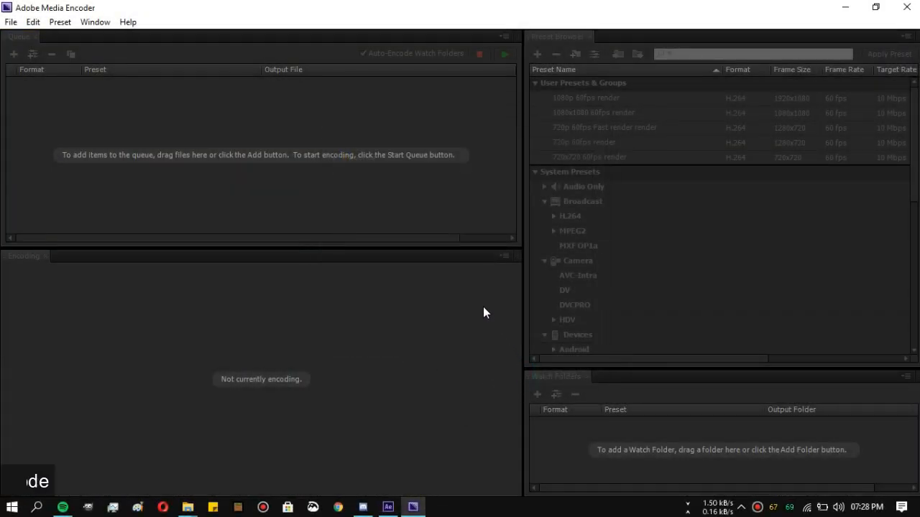
{"action": "left_click", "coordinate": [158, 153]}
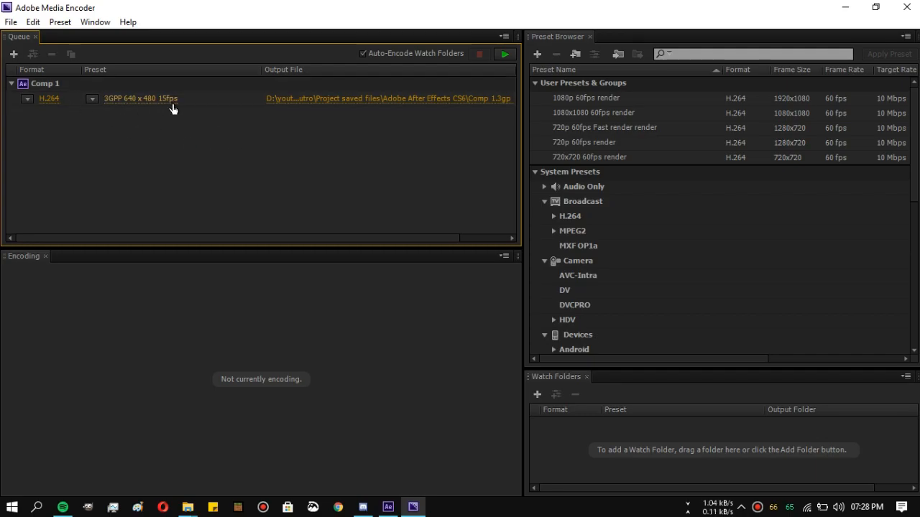
- Open Comp 1's export settings and choose the H.264 format with a 1920 x 1080, 60 fps configuration
{"action": "left_click", "coordinate": [46, 99]}
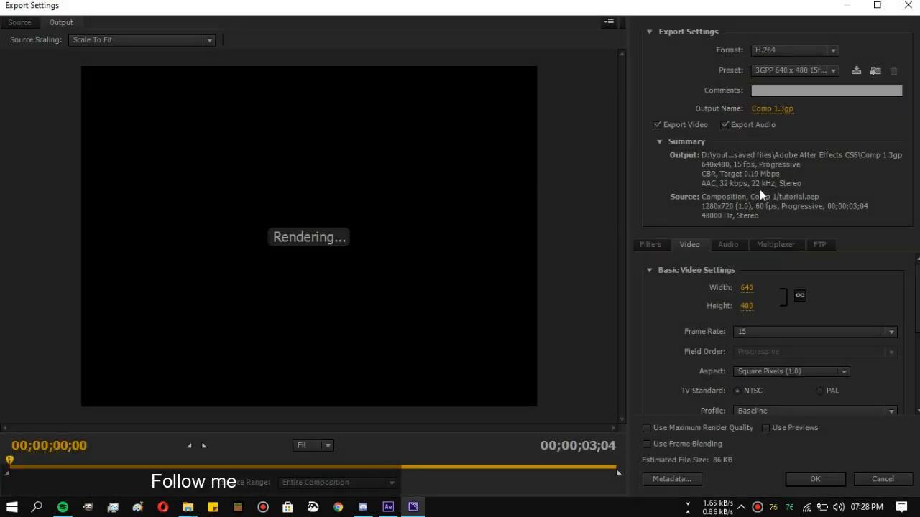
{"action": "left_click", "coordinate": [795, 51]}
{"action": "left_click", "coordinate": [795, 94]}
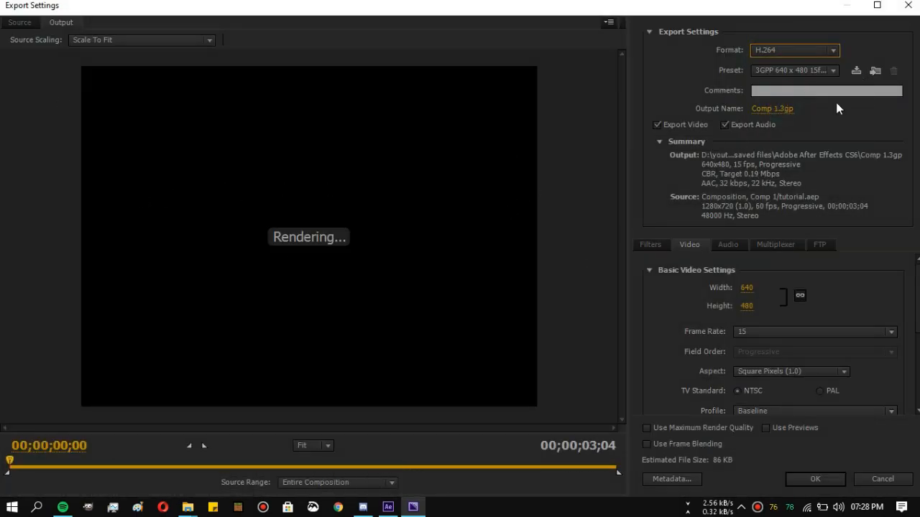
{"action": "left_click", "coordinate": [795, 72]}
{"action": "left_click", "coordinate": [496, 21]}
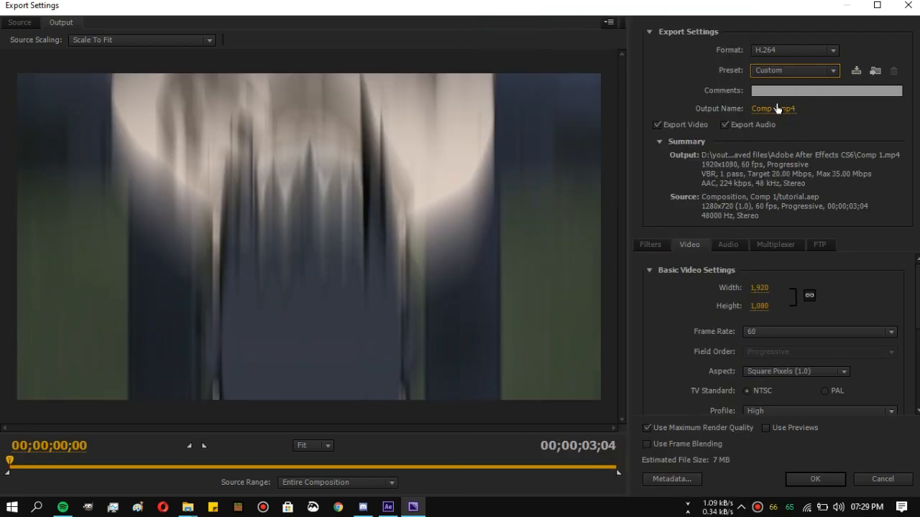
- Set the export frame size to 1280 x 720 at 60 fps and the level to 4.0
{"action": "left_click", "coordinate": [782, 335]}
{"action": "left_click", "coordinate": [785, 317]}
{"action": "scroll", "coordinate": [719, 344], "scroll_direction": "down", "scroll_amount": 3}
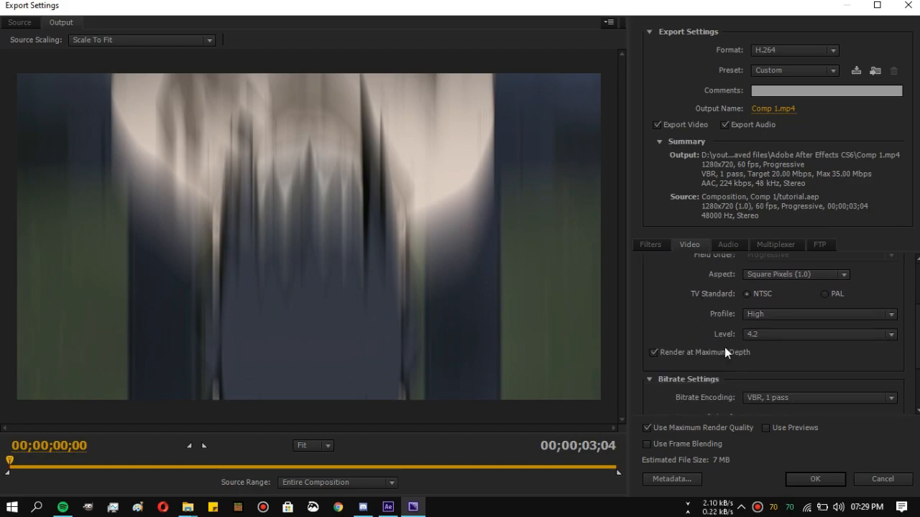
{"action": "left_click", "coordinate": [766, 337]}
{"action": "left_click", "coordinate": [771, 272]}
{"action": "scroll", "coordinate": [859, 314], "scroll_direction": "down", "scroll_amount": 2}
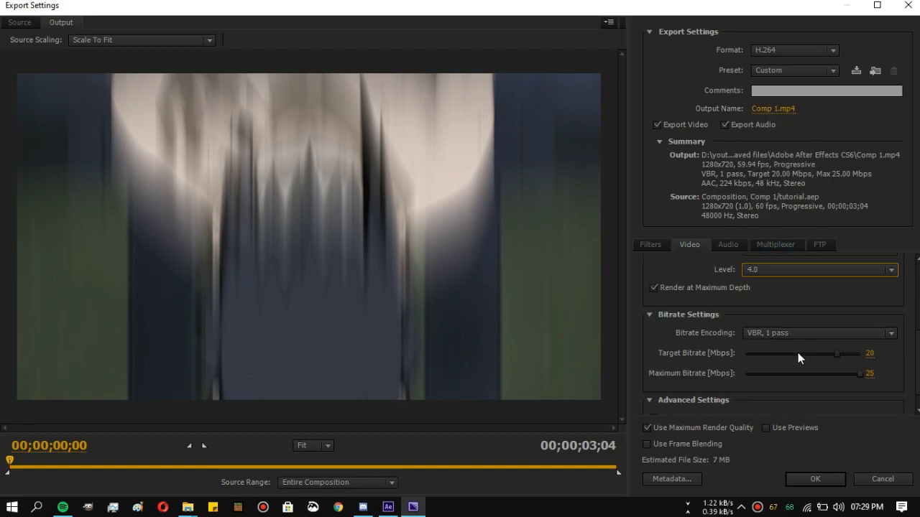
- Set the target and maximum bitrate of the export to 3 Mbps and turn off Use Maximum Render Quality
{"action": "left_click", "coordinate": [870, 355]}
{"action": "left_click", "coordinate": [871, 373]}
{"action": "type", "text": "3"}
{"action": "key", "text": "Return"}
{"action": "scroll", "coordinate": [843, 382], "scroll_direction": "down", "scroll_amount": 1}
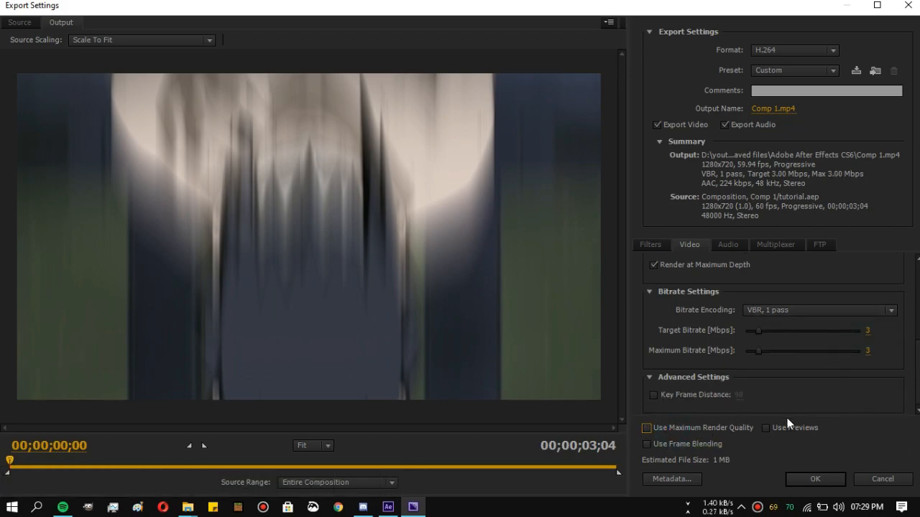
{"action": "scroll", "coordinate": [726, 271], "scroll_direction": "up", "scroll_amount": 5}
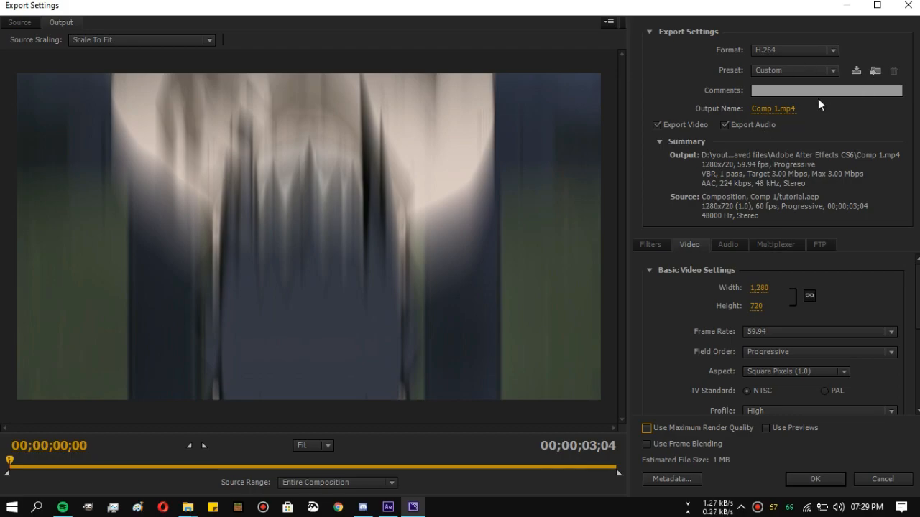
- Name the export output file "Encoder" and save it in the editing videos folder
{"action": "left_click", "coordinate": [772, 108]}
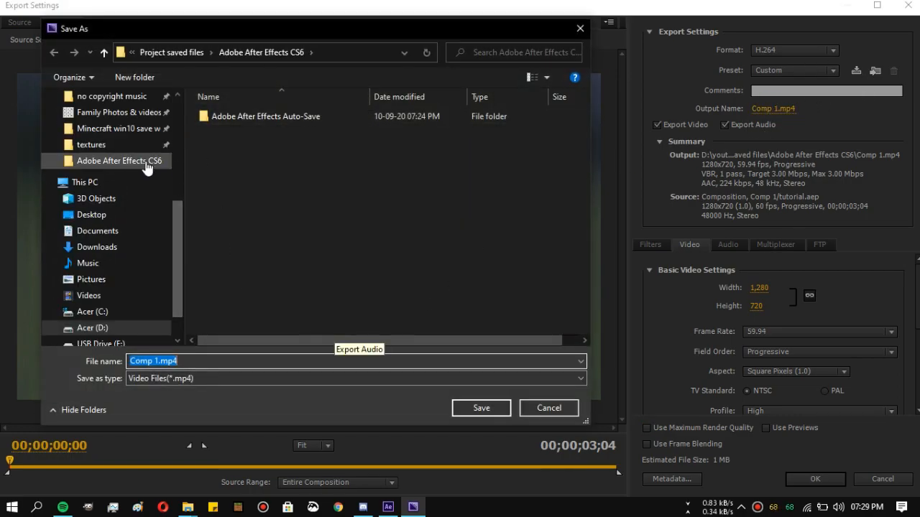
{"action": "scroll", "coordinate": [182, 187], "scroll_direction": "up", "scroll_amount": 3}
{"action": "left_click", "coordinate": [144, 193]}
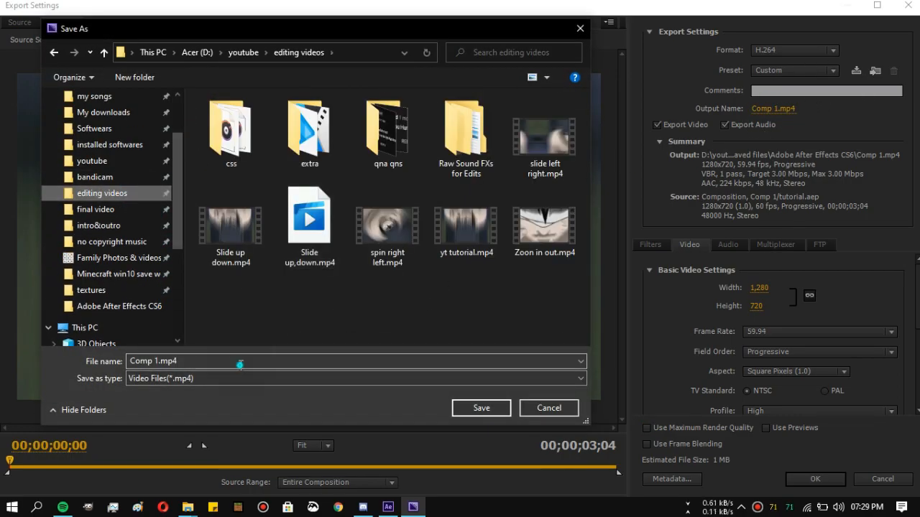
{"action": "type", "text": "Encoder"}
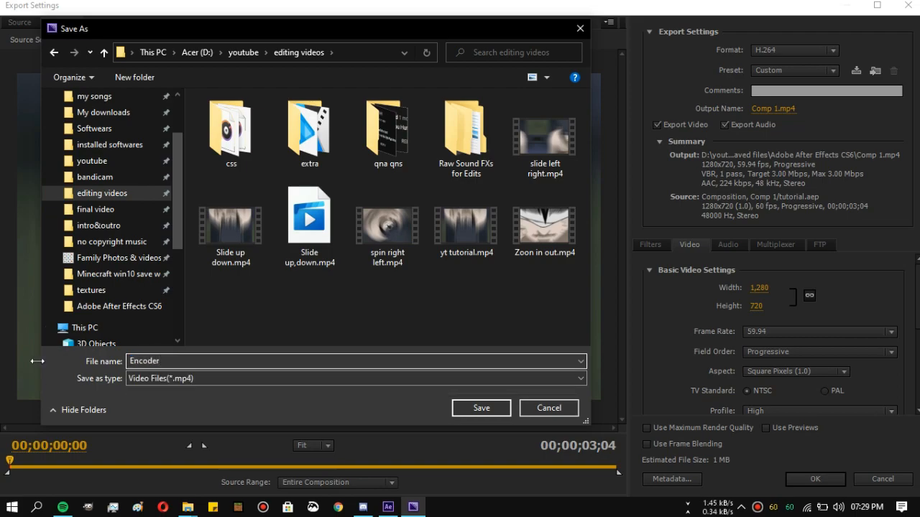
{"action": "left_click", "coordinate": [506, 411]}
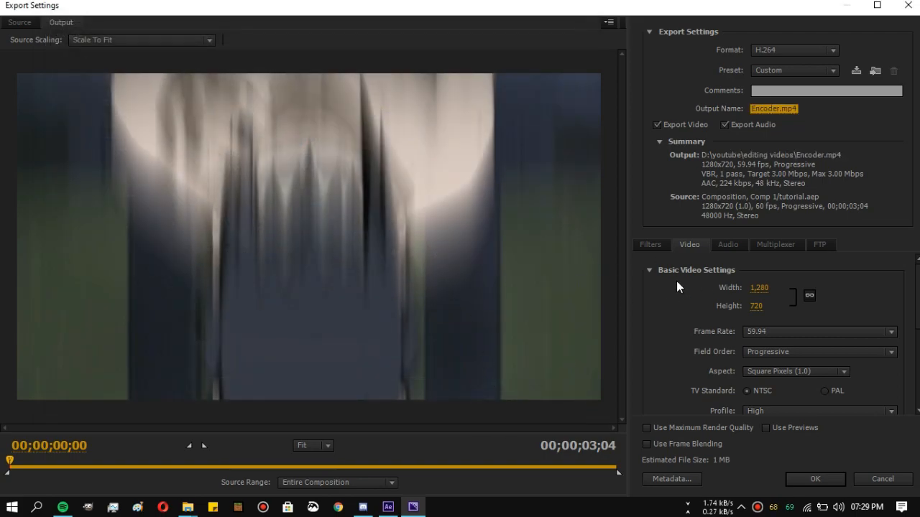
- Save the export settings as the preset "720p preset :v" and start encoding the queue
{"action": "left_click", "coordinate": [855, 71]}
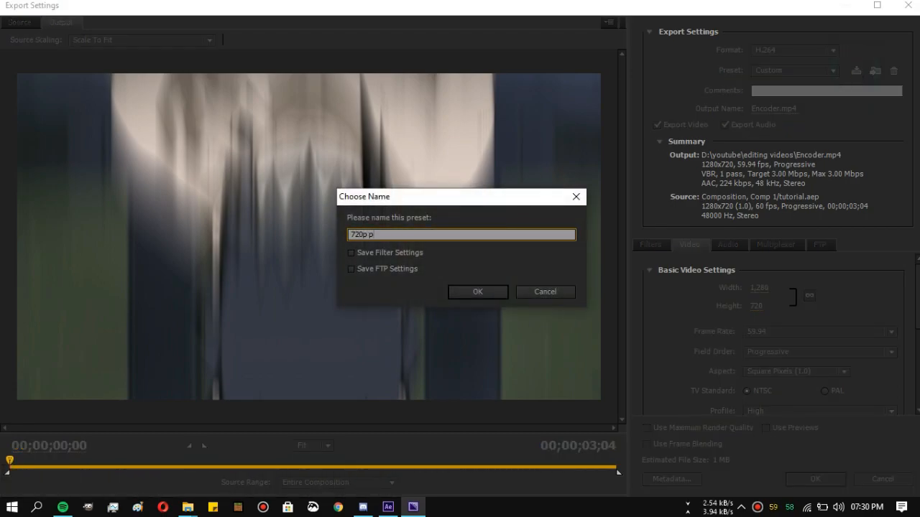
{"action": "left_click", "coordinate": [455, 289]}
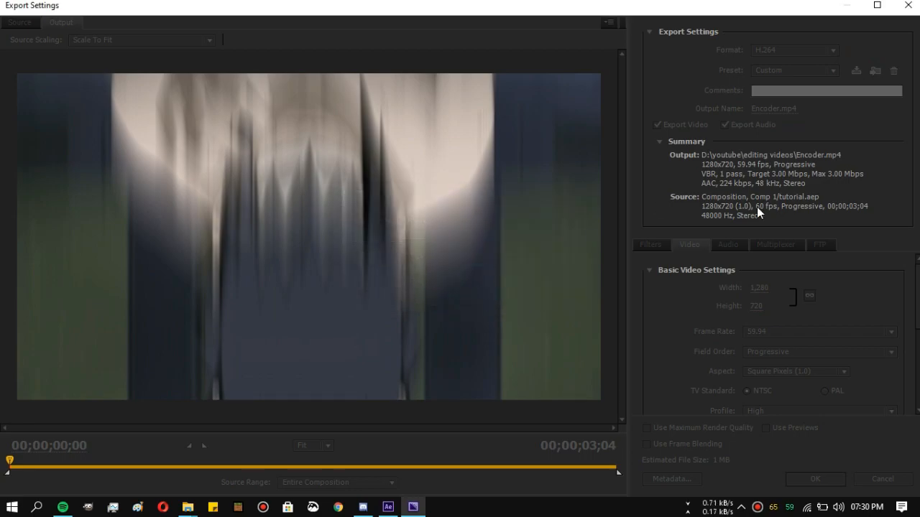
{"action": "left_click", "coordinate": [813, 479]}
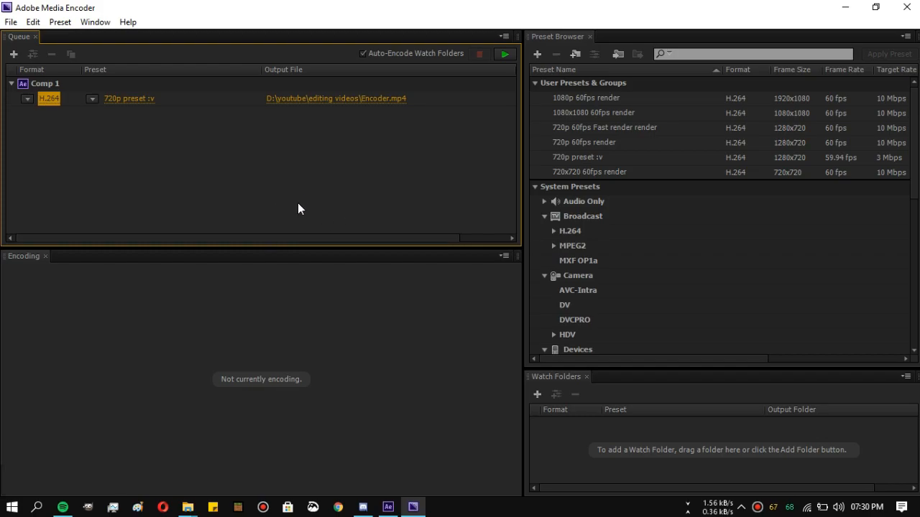
{"action": "left_click", "coordinate": [504, 57]}
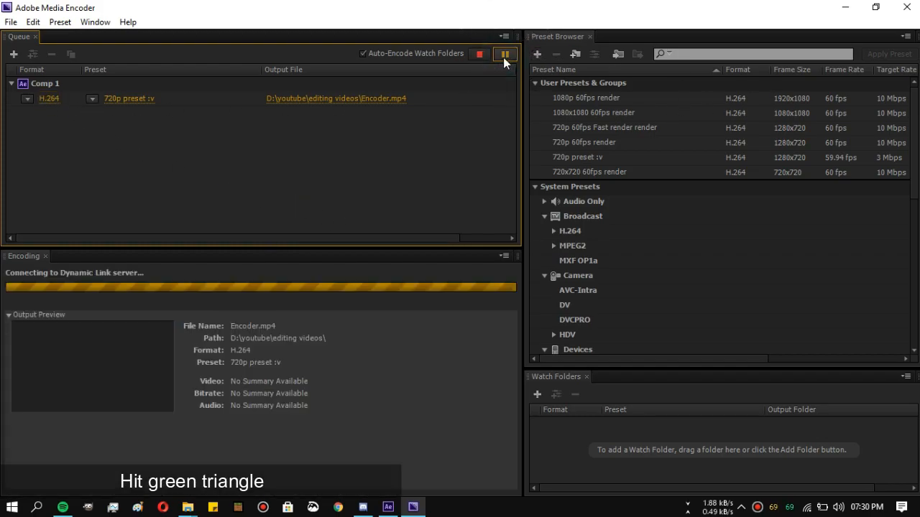